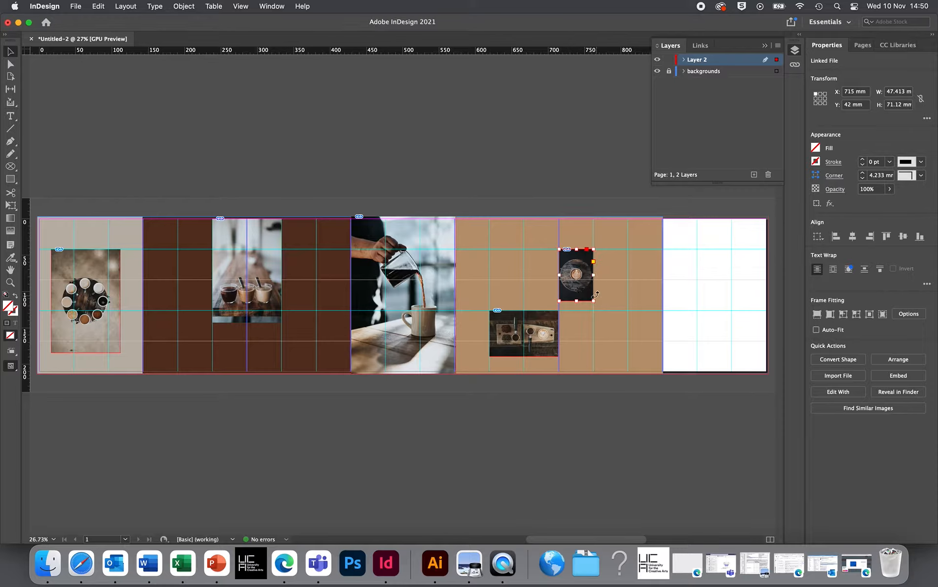
Enlarge the latte-art photo's frame to about 94.5 × 84 mm and fill the frame proportionally with the image.
drag(595, 301, 618, 317)
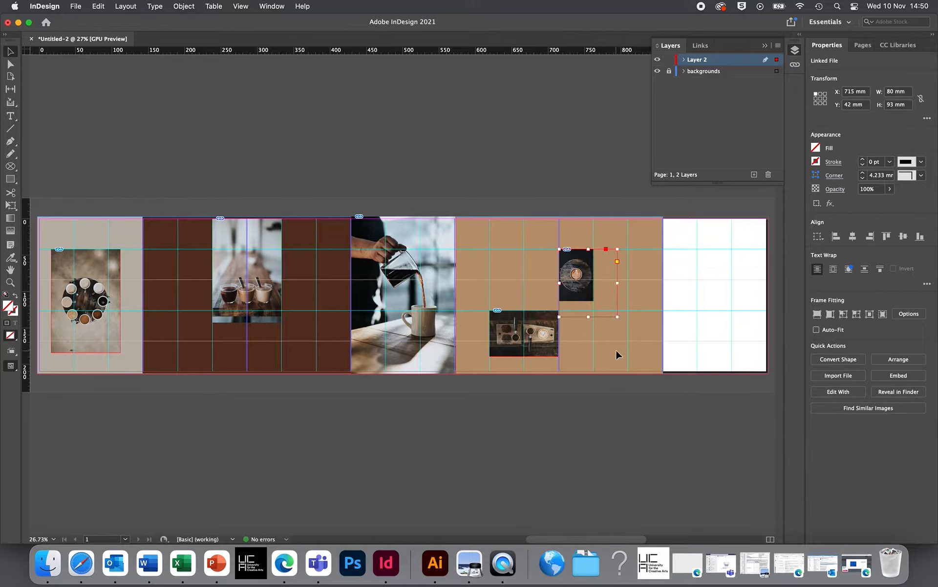
key(super+alt+c)
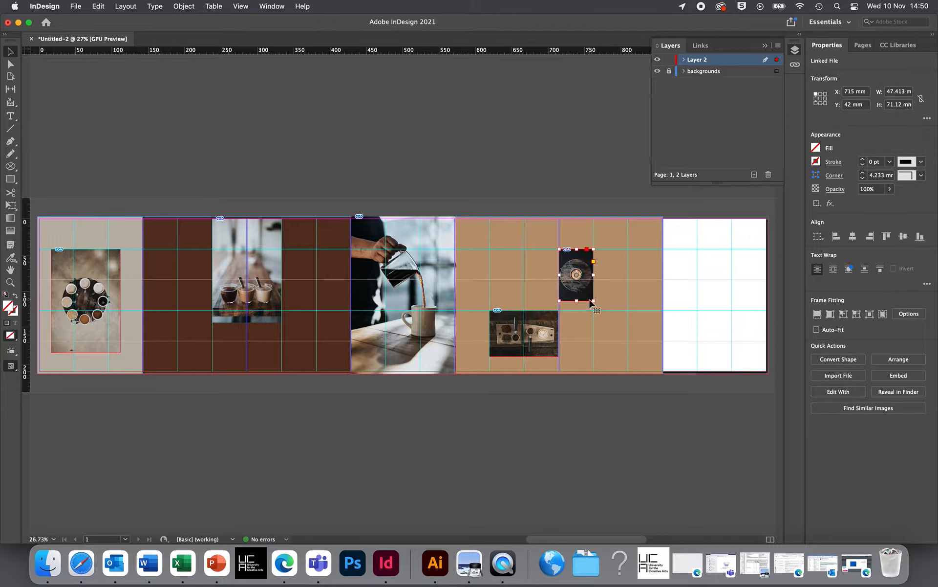
drag(594, 302, 629, 310)
right_click(616, 296)
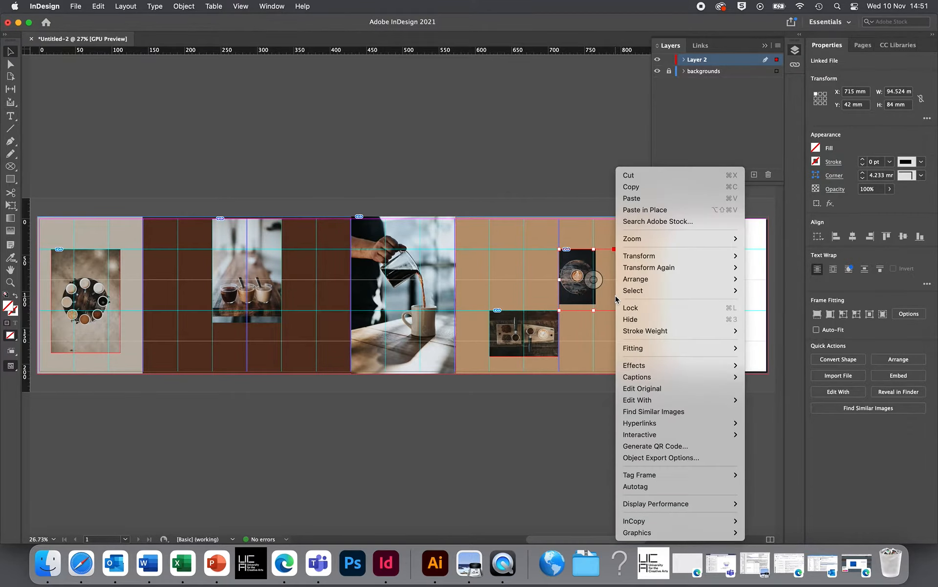
mouse_move(735, 348)
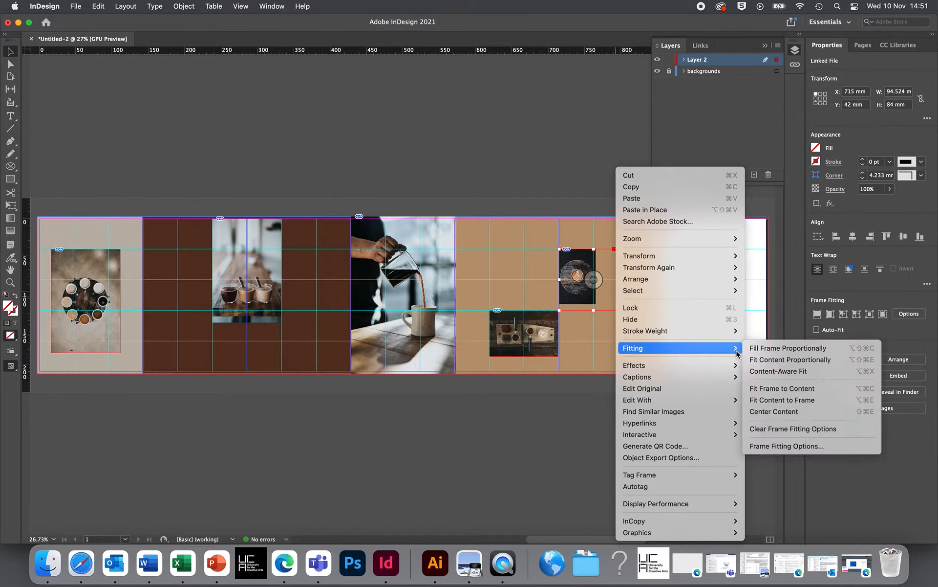
click(777, 348)
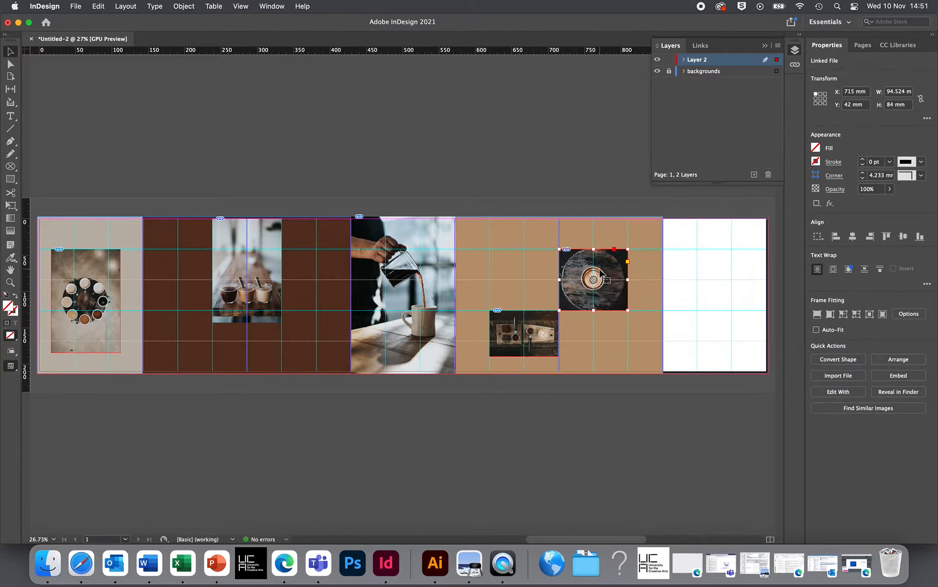
click(607, 359)
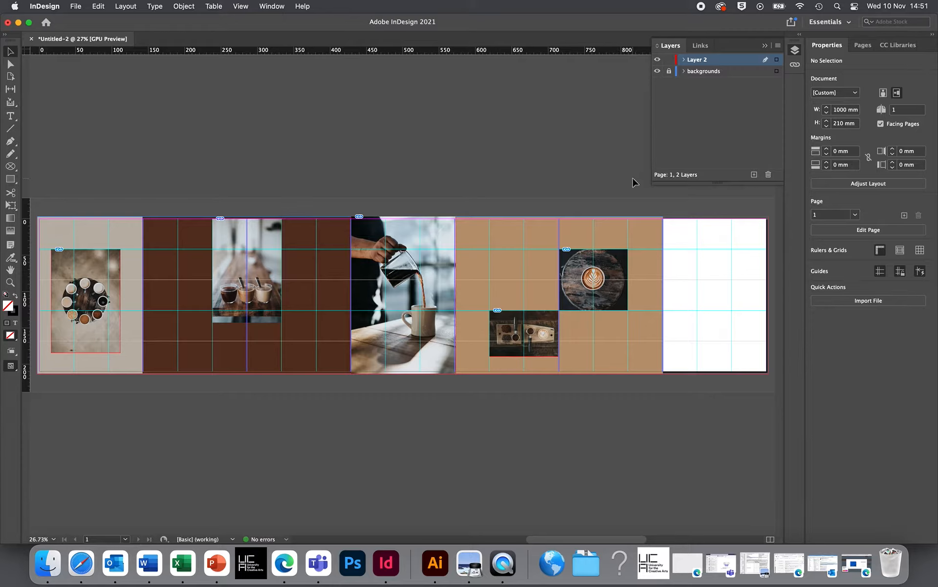
Add a text frame about 125 × 29 mm above the photo of the ring of cups, containing the centred heading "Coffee".
click(11, 117)
drag(44, 225, 135, 245)
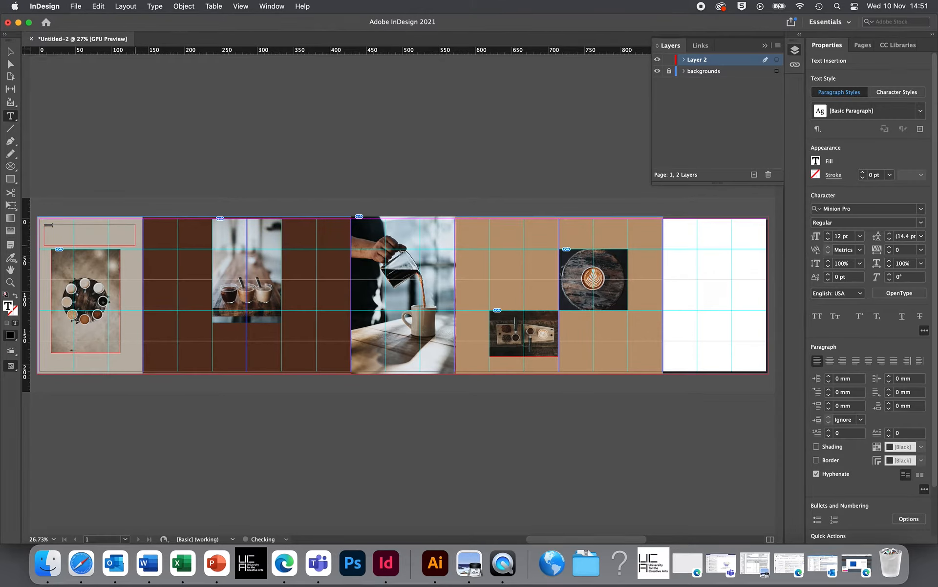
key(super+equal)
key(super+equal)
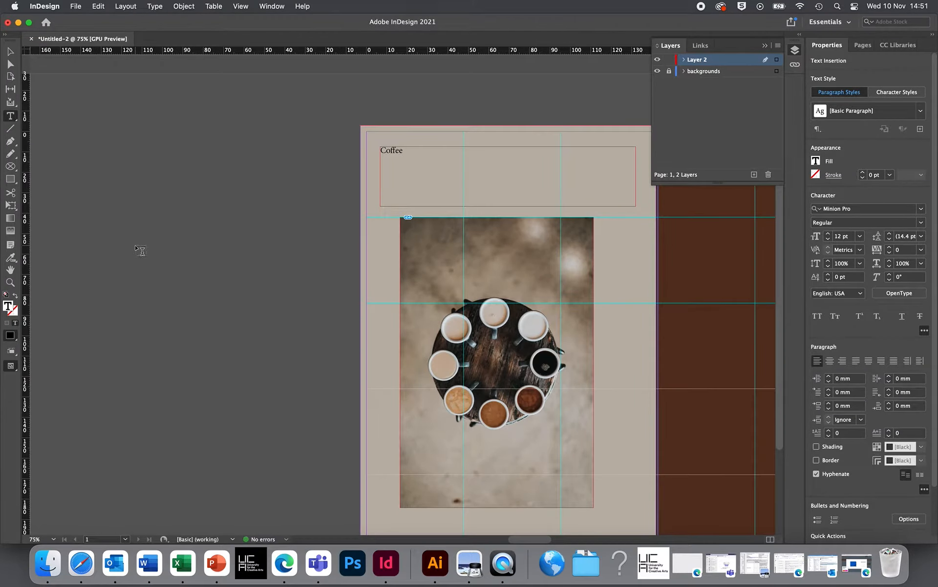
scroll(300, 292, right, 10)
scroll(300, 292, left, 2)
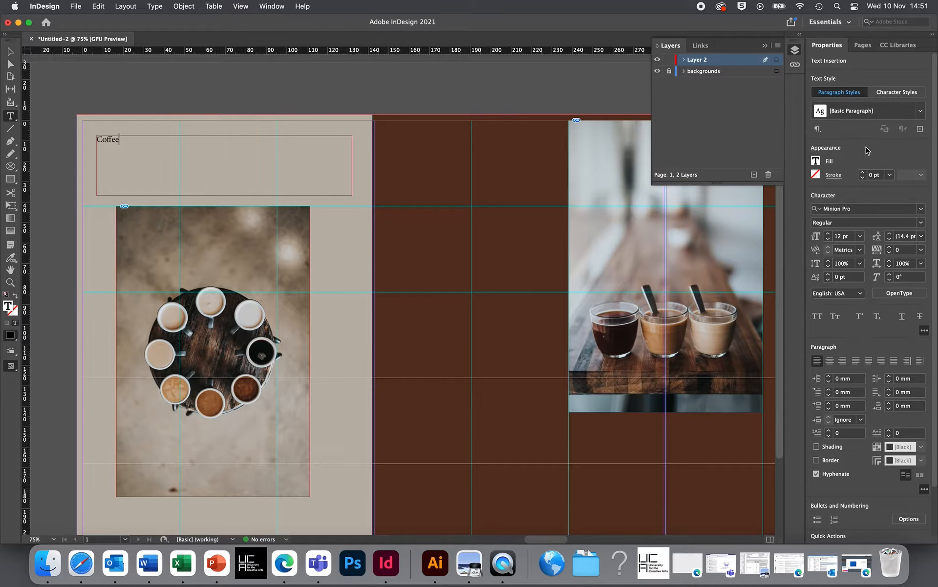
click(829, 360)
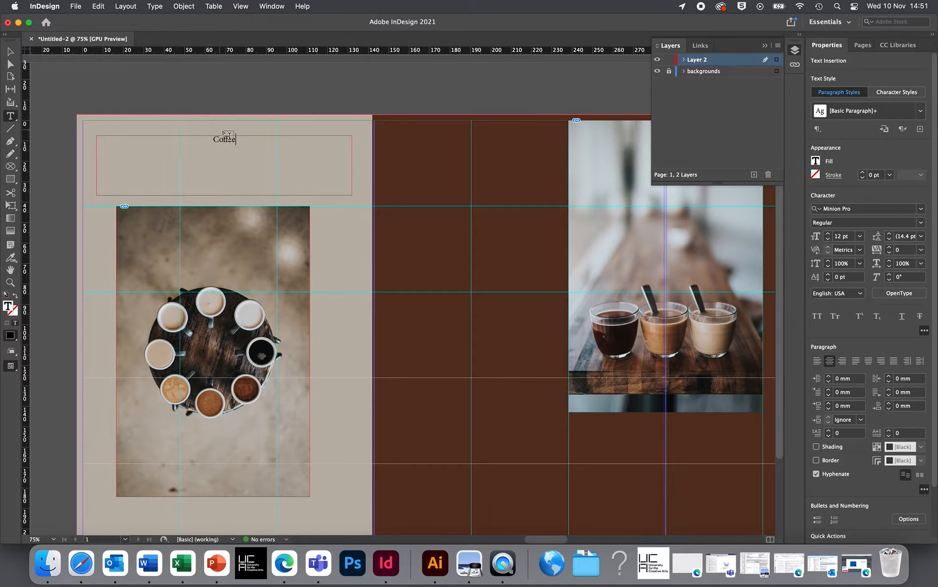
Set the font of the "Coffee" heading to Myriad Variable Concept.
double_click(241, 142)
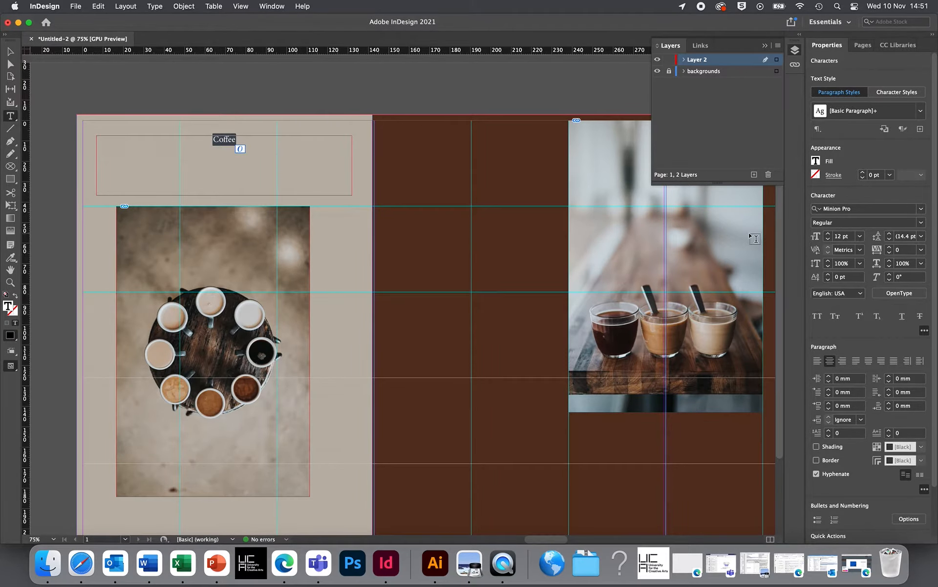
click(921, 210)
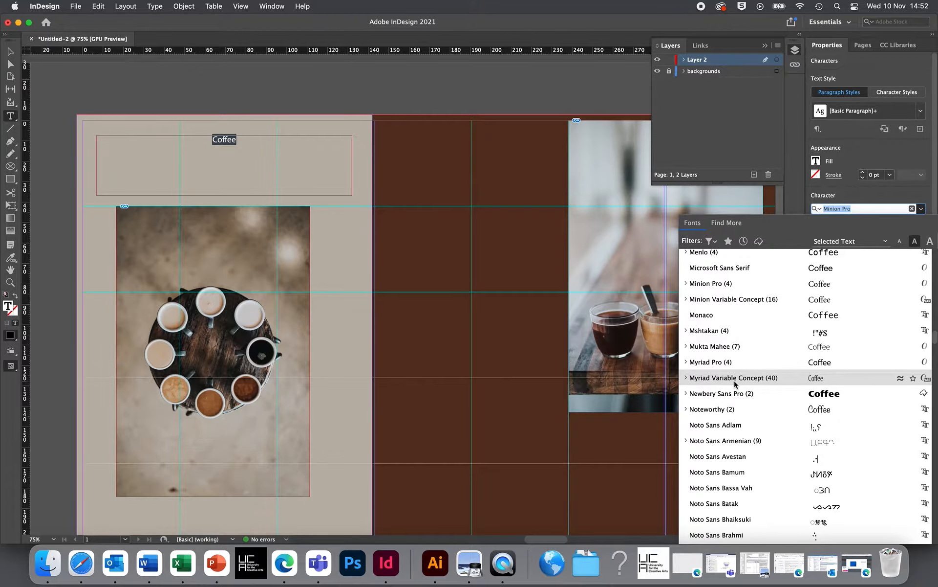
scroll(760, 472, up, 10)
scroll(760, 473, down, 10)
scroll(760, 472, down, 2)
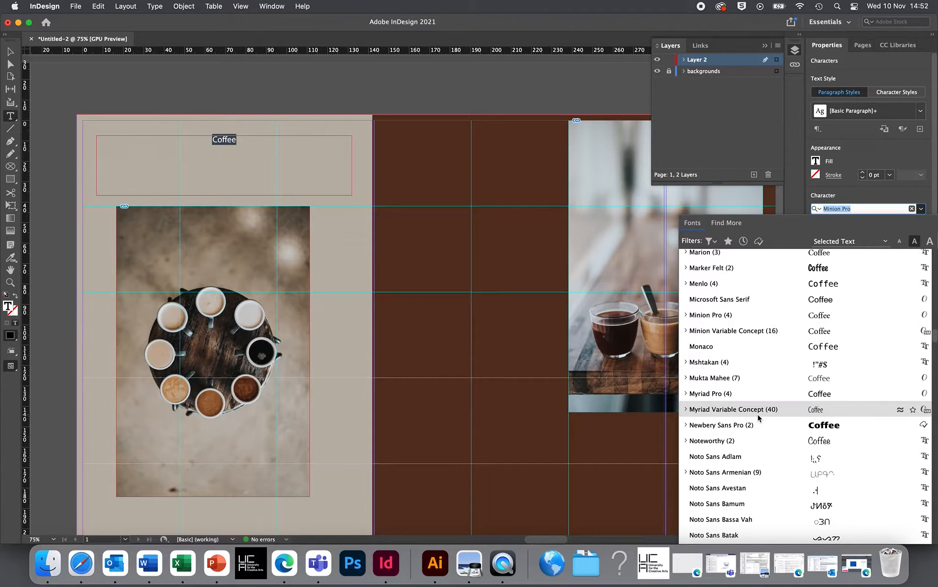
click(727, 410)
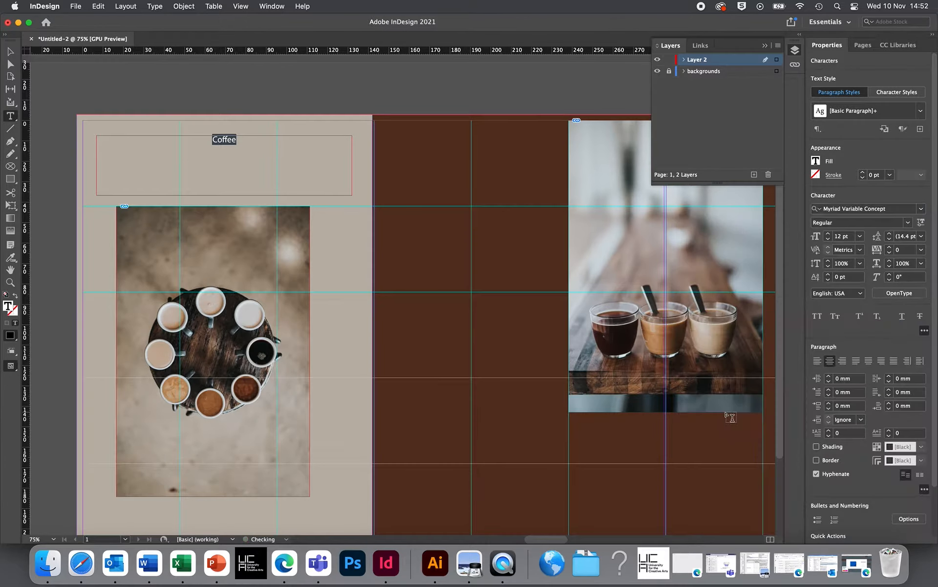
Increase the "Coffee" heading's font size to 63 pt.
click(830, 234)
click(830, 234)
click(830, 234)
click(830, 234)
click(830, 235)
click(830, 234)
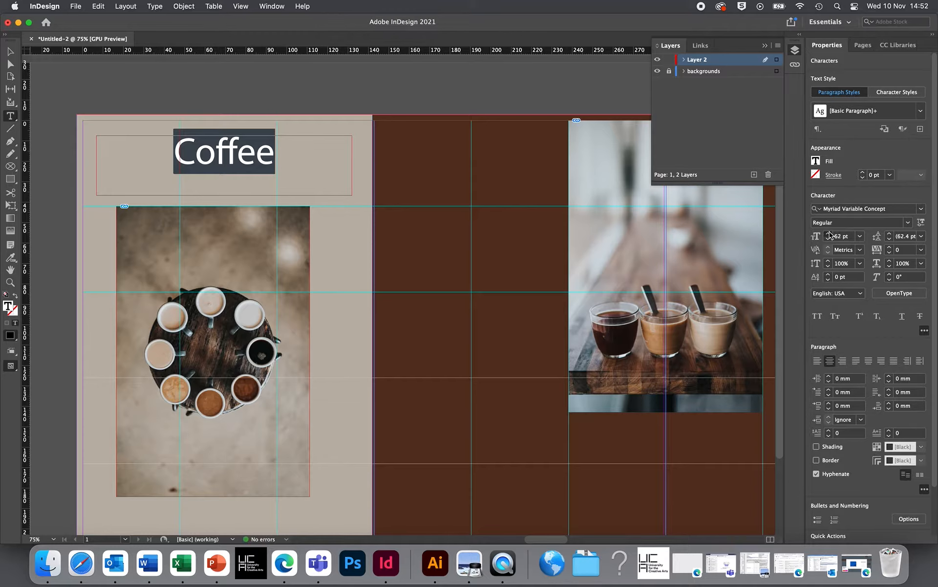
click(830, 234)
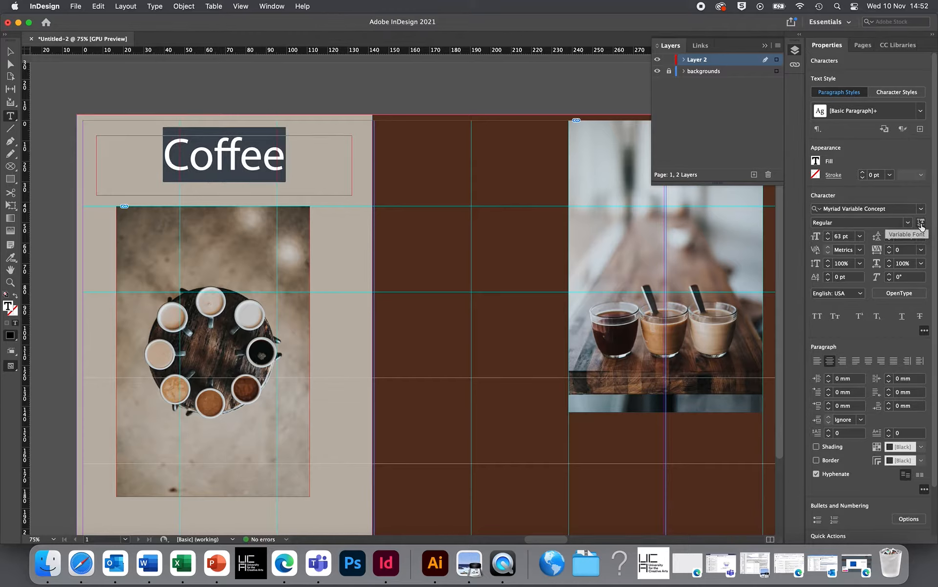
Adjust the variable font of the "Coffee" heading to weight 492 and width 90.
click(921, 224)
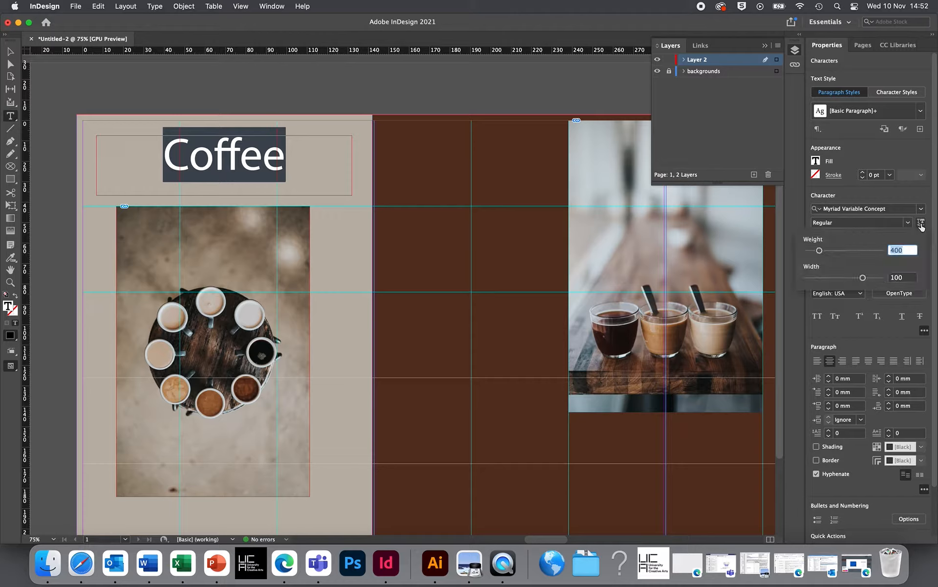
click(836, 272)
mouse_move(819, 251)
mouse_down()
mouse_move(860, 251)
mouse_move(807, 249)
mouse_move(841, 243)
mouse_move(860, 278)
mouse_move(802, 282)
mouse_move(910, 291)
mouse_move(845, 279)
mouse_move(826, 252)
mouse_move(806, 256)
mouse_move(832, 251)
mouse_up()
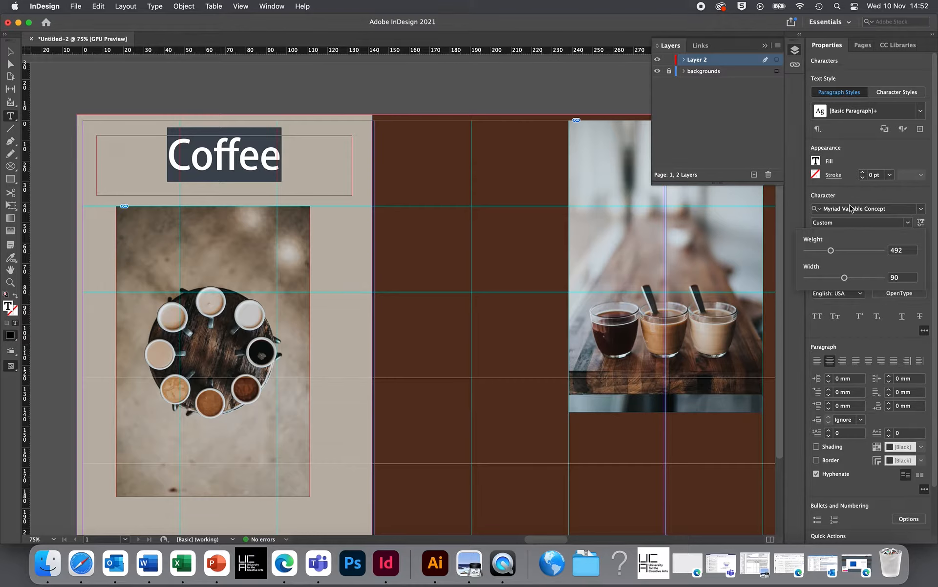
Change the "Coffee" heading's font to Source Code Variable with a variable weight of 697.
click(922, 209)
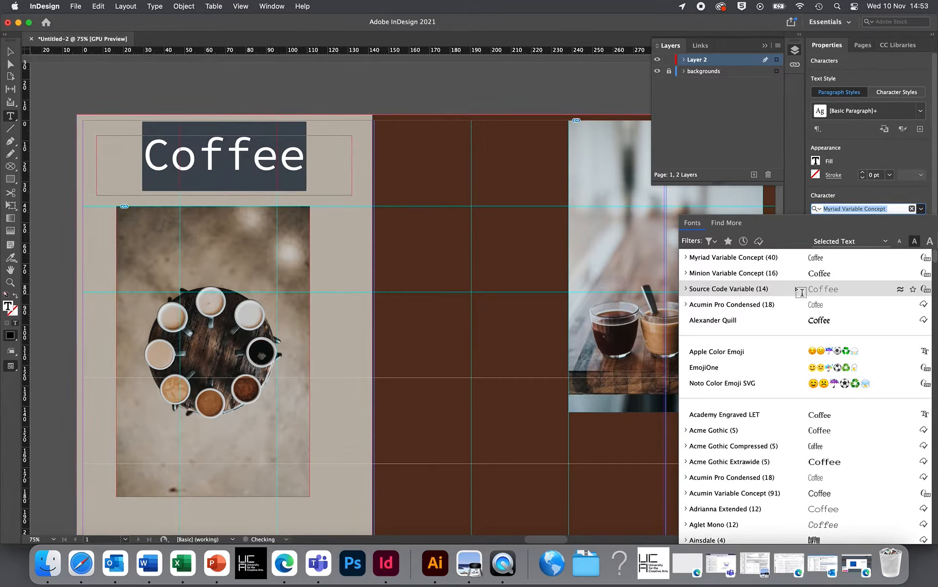
click(763, 295)
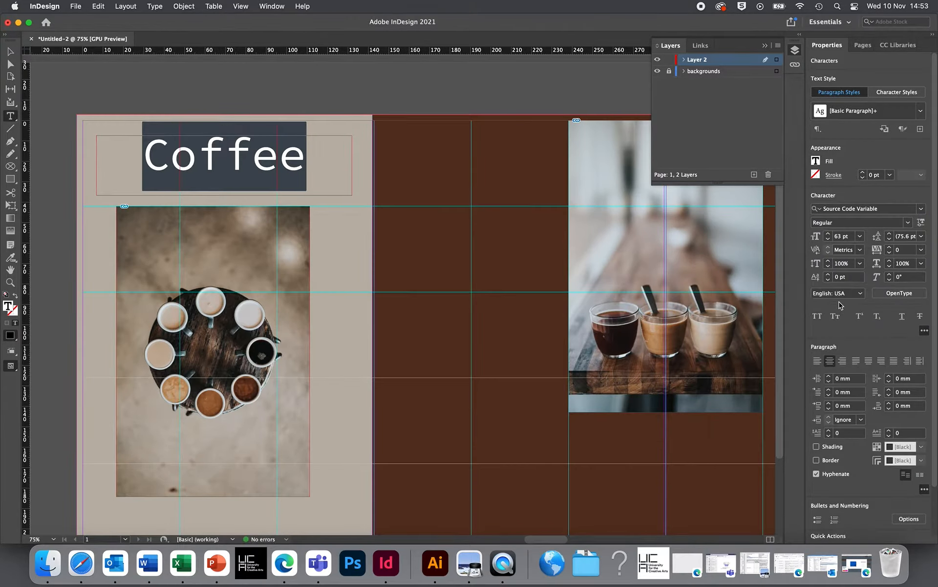
click(921, 222)
drag(827, 252, 860, 250)
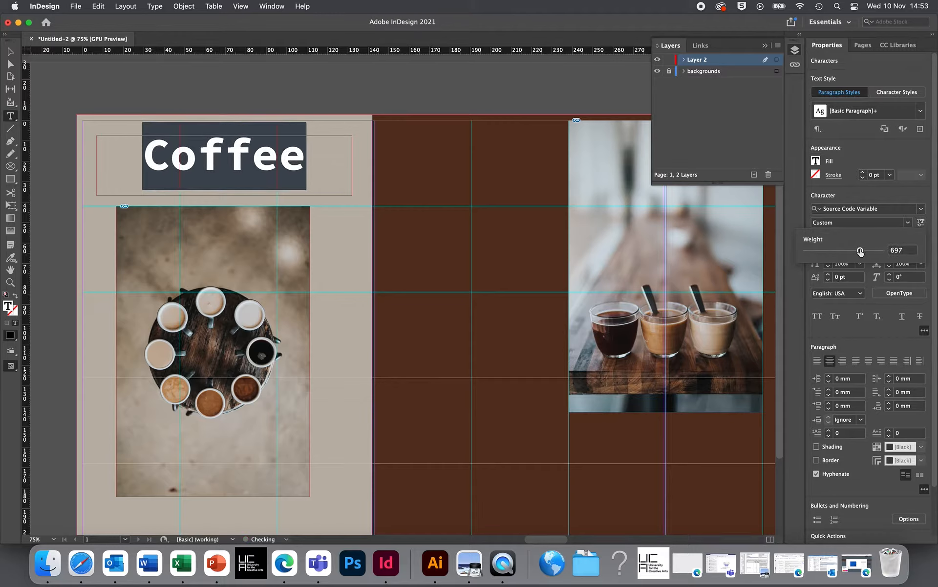
click(858, 153)
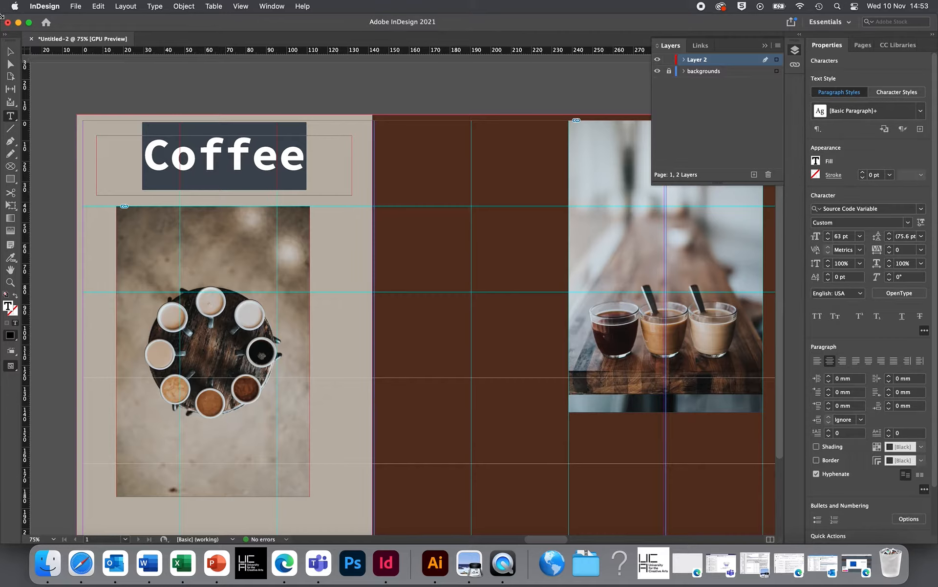
Move the "Coffee" text frame to about X 8.4 mm, Y 9 mm and resize it to about 110 × 29 mm.
click(11, 51)
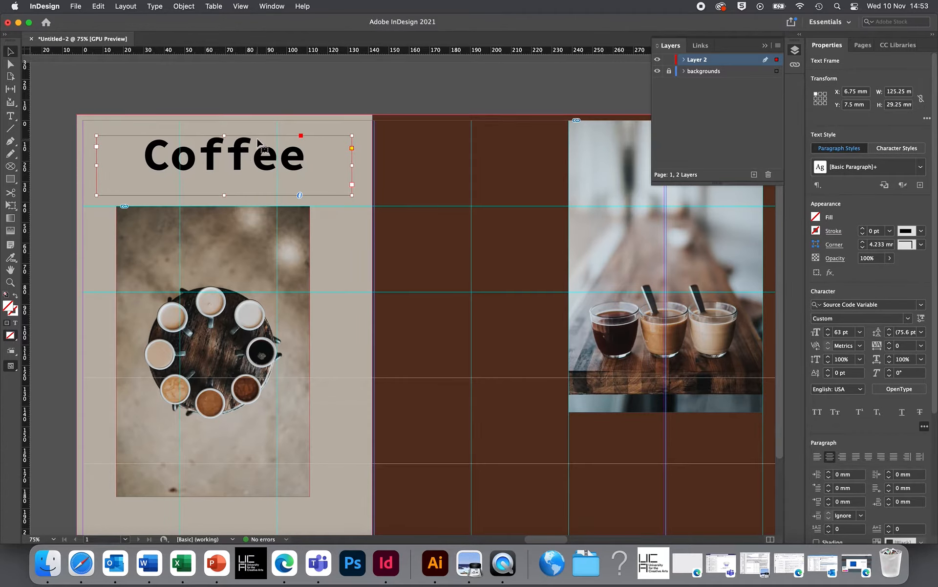
drag(258, 140, 260, 142)
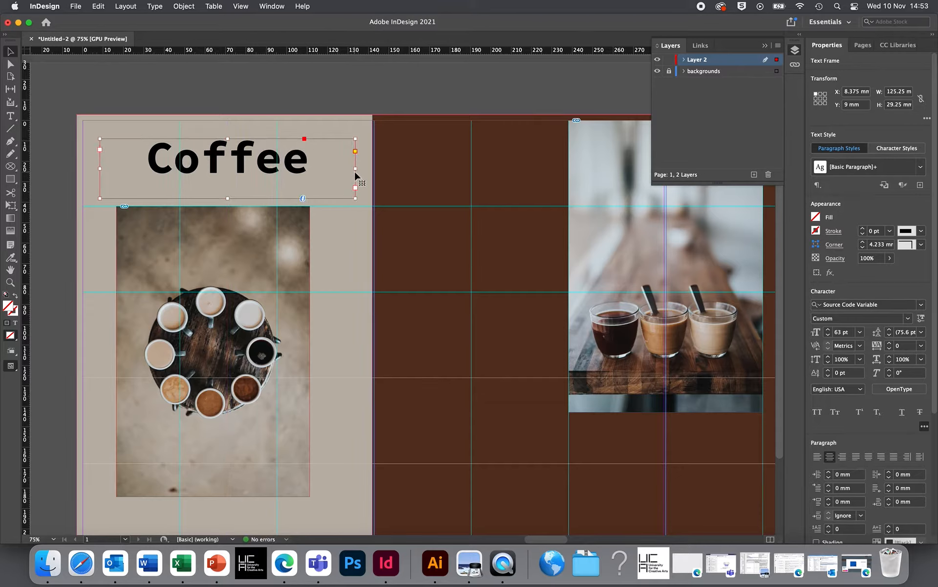
drag(355, 200, 238, 165)
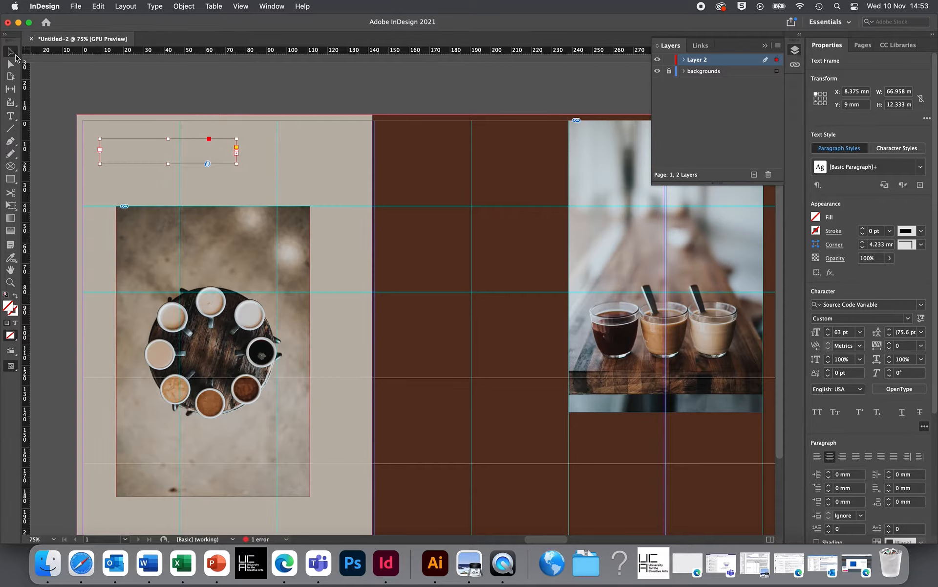
drag(236, 164, 324, 198)
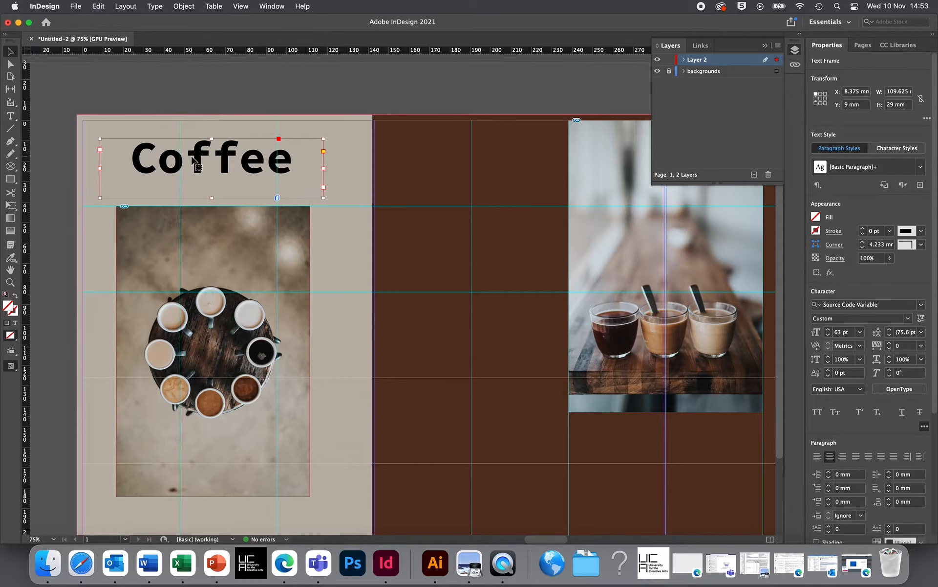
double_click(220, 155)
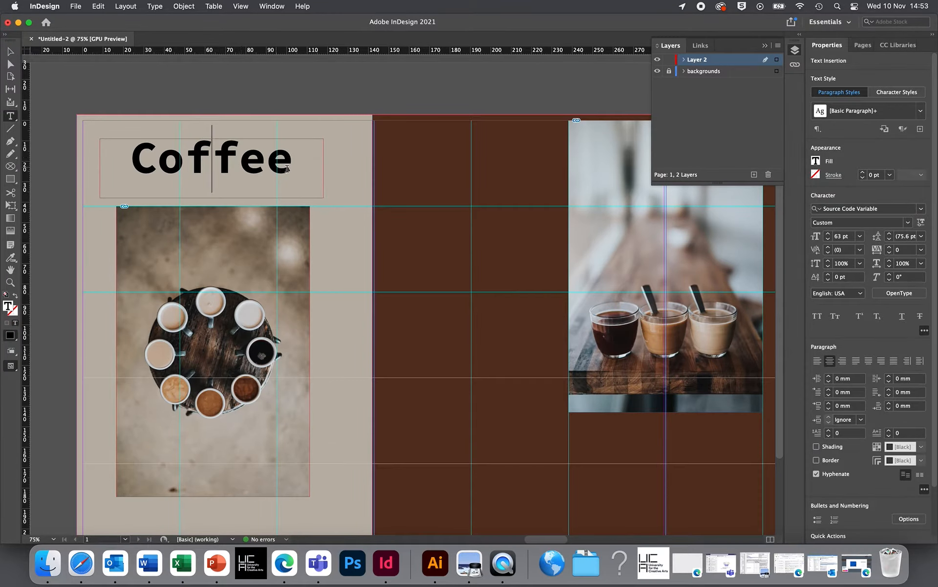
click(293, 162)
text(v)
key(BackSpace)
key(Escape)
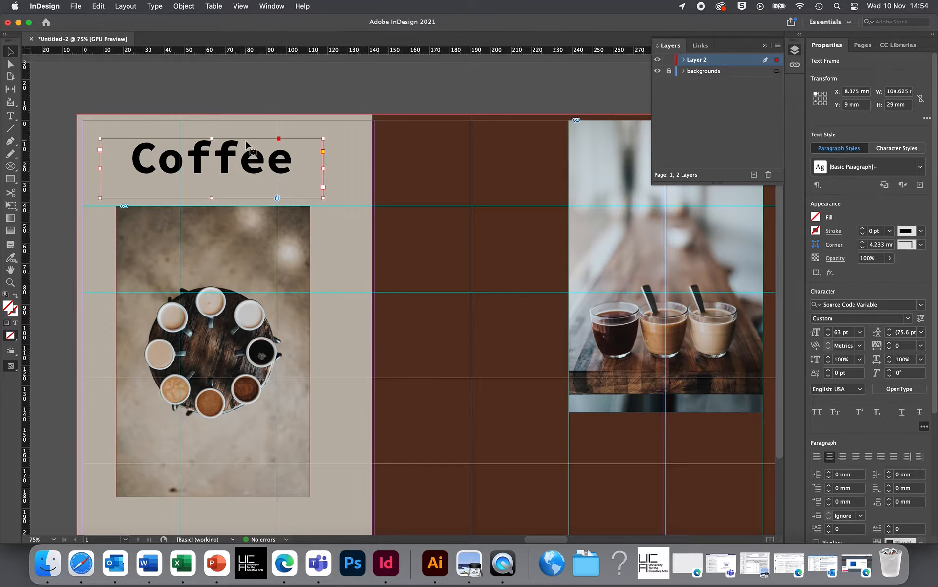
Reposition the "Coffee" frame to about X 12.4 mm, Y 23 mm with a height of about 22 mm, and shift the cups photo slightly right and down.
mouse_move(247, 145)
mouse_down()
mouse_move(261, 149)
mouse_move(256, 162)
mouse_up()
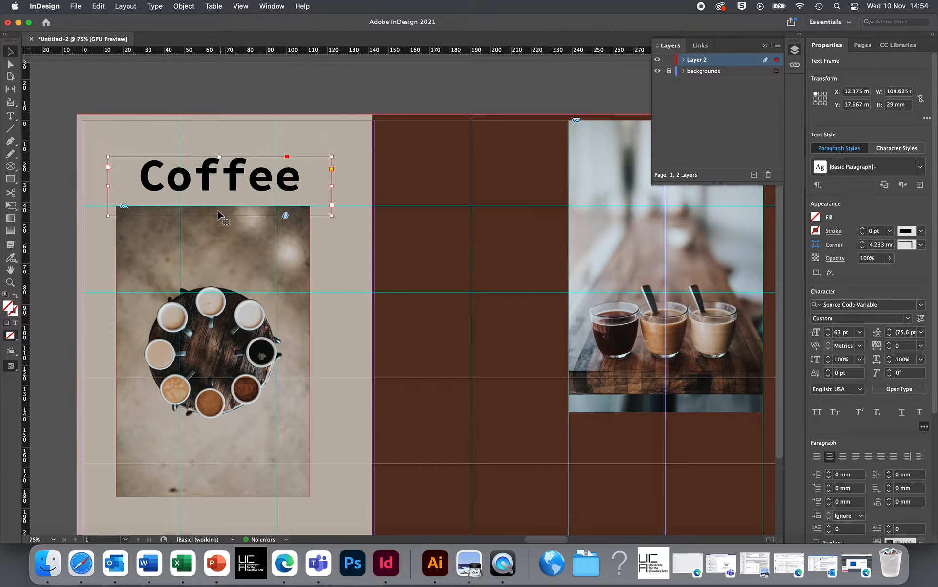
drag(220, 216, 240, 183)
drag(233, 235, 241, 238)
drag(268, 188, 268, 195)
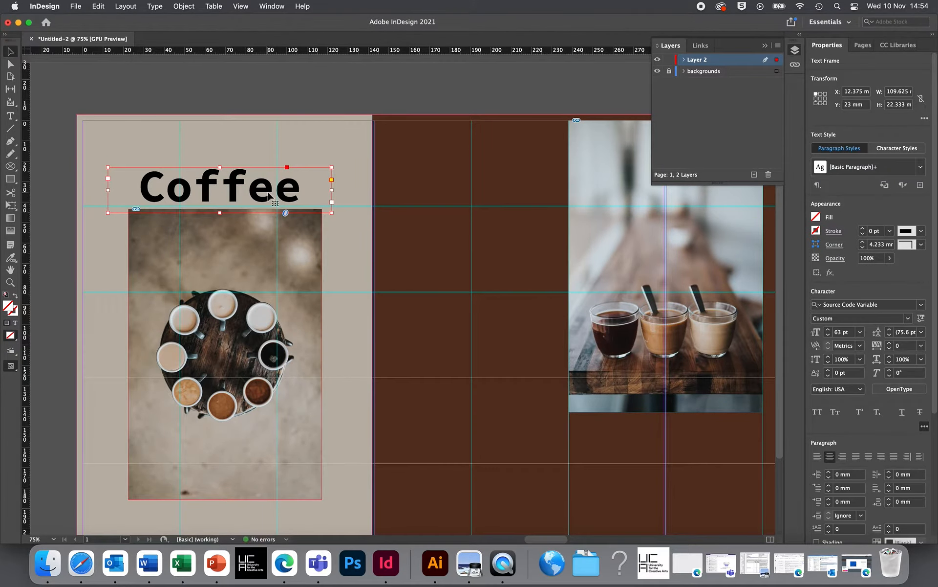
Draw a text frame about 87 × 110 mm in the upper left of the tan panel, above the portafilter photo.
scroll(419, 258, right, 3)
scroll(418, 258, down, 2)
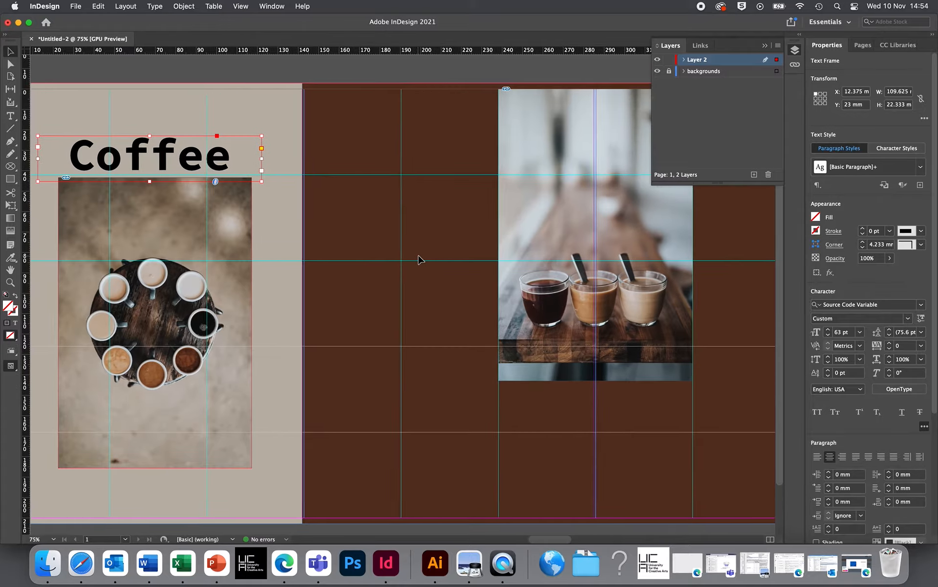
scroll(418, 258, down, 1)
scroll(419, 259, right, 3)
scroll(419, 258, up, 2)
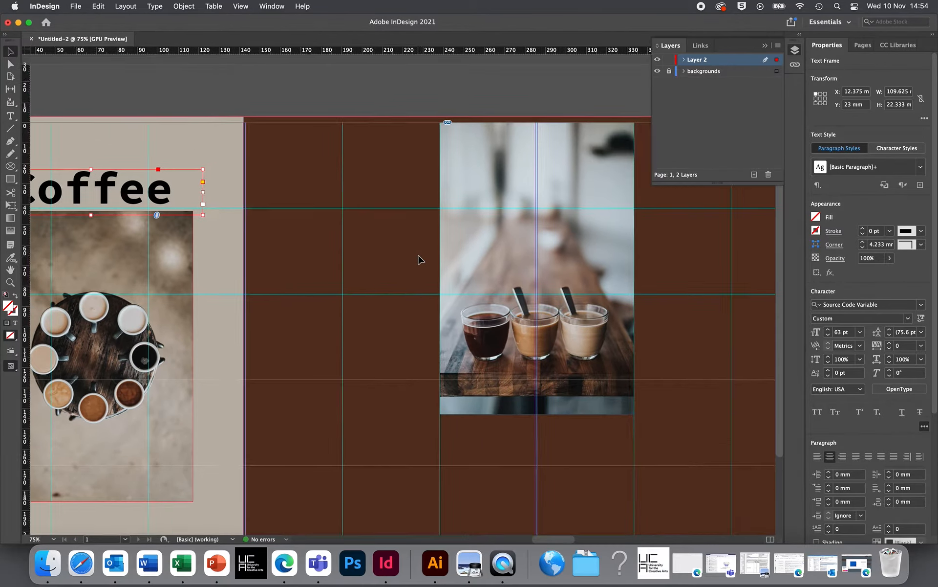
scroll(419, 259, right, 10)
scroll(419, 259, down, 2)
scroll(419, 259, left, 3)
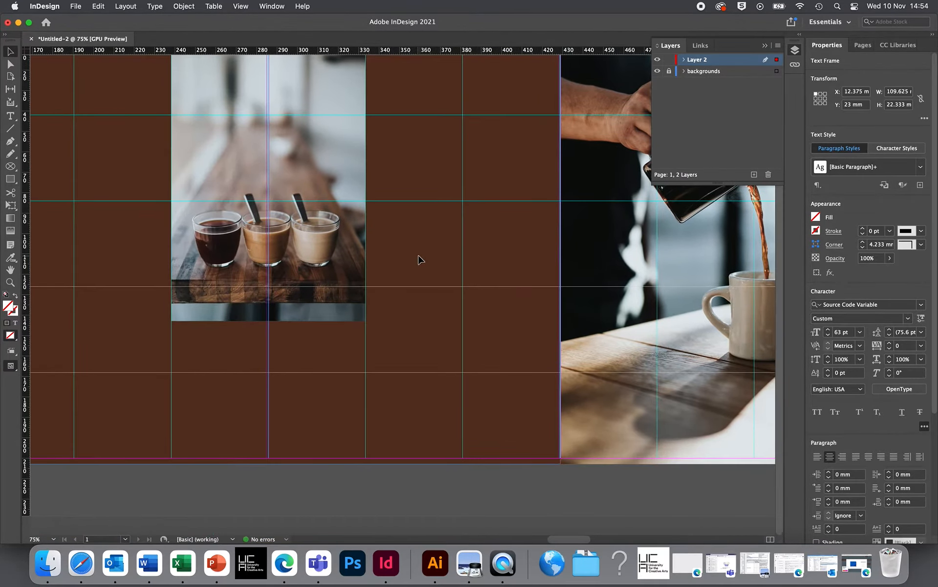
scroll(419, 260, left, 5)
scroll(419, 259, right, 12)
scroll(419, 259, up, 3)
scroll(419, 258, right, 10)
scroll(419, 259, down, 3)
scroll(419, 259, up, 3)
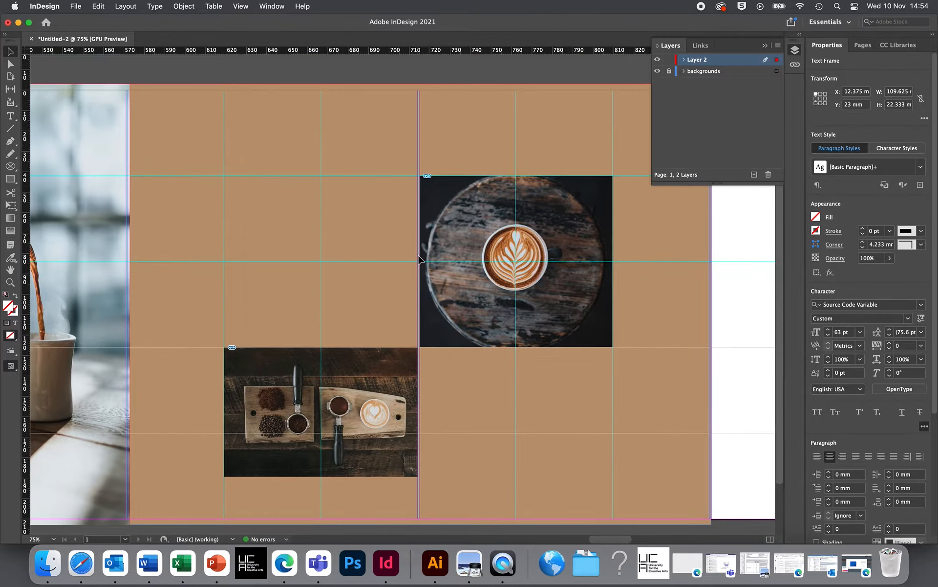
click(9, 116)
drag(143, 103, 321, 326)
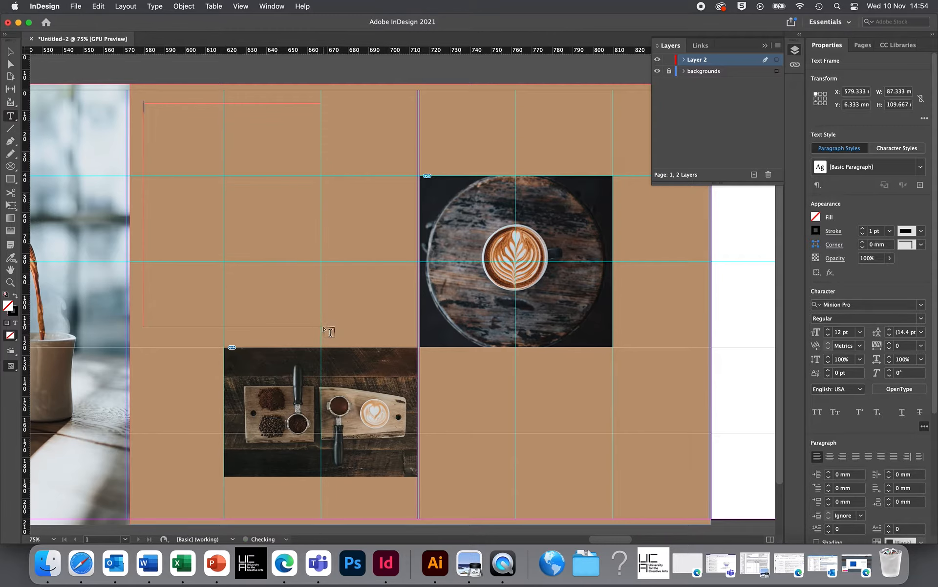
Resize the empty text frame above the portafilter photo to about 113 × 113 mm, with its corner at X 578 mm, Y 3 mm.
click(10, 51)
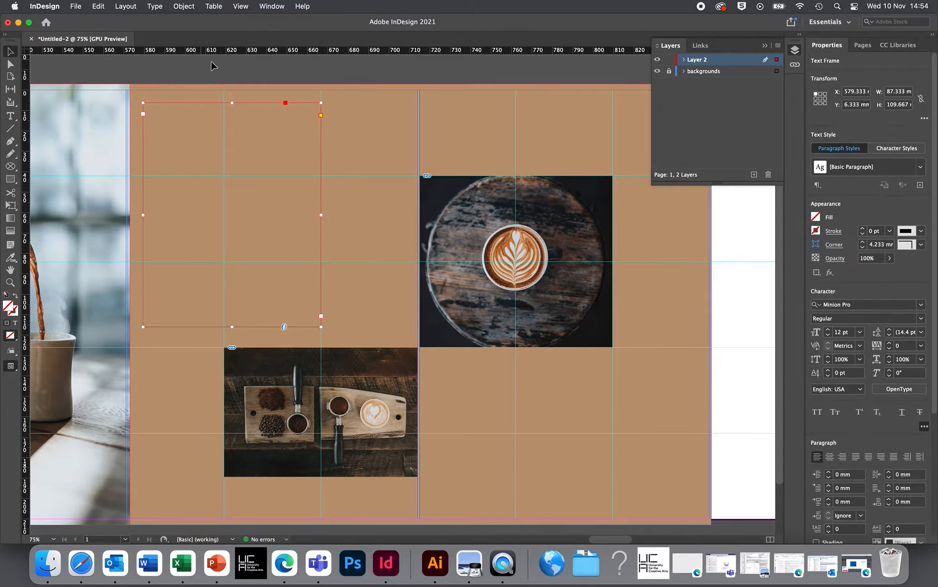
drag(231, 103, 228, 97)
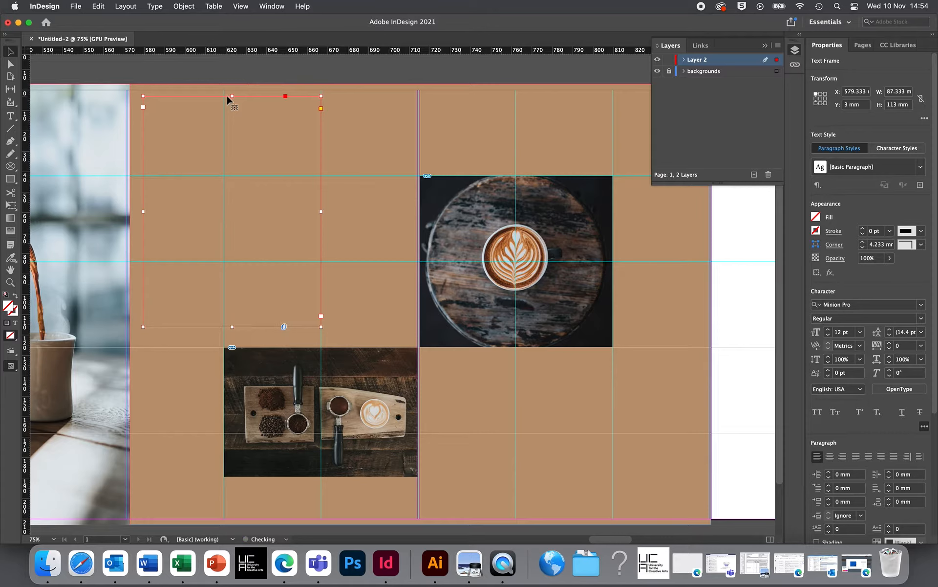
drag(143, 215, 140, 214)
scroll(255, 333, up, 1)
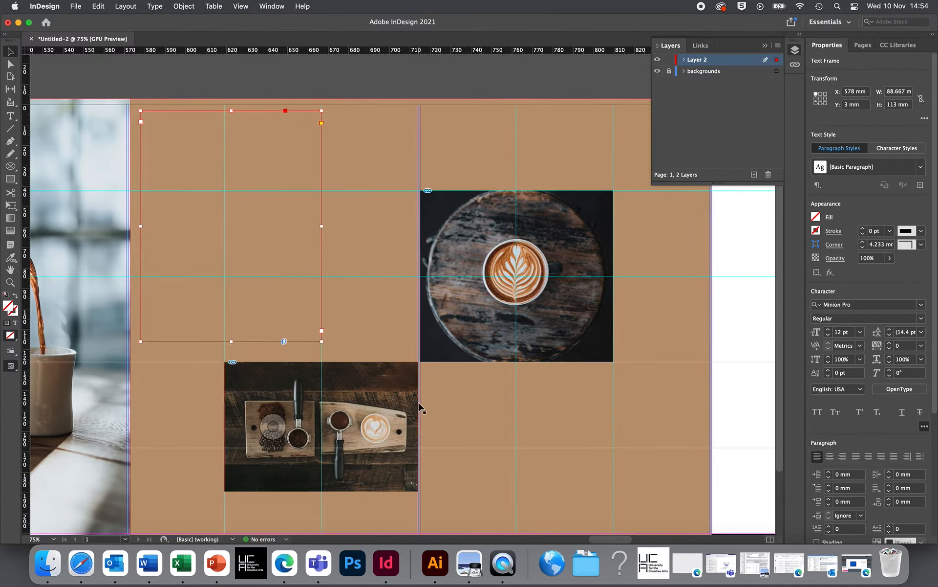
scroll(629, 430, down, 5)
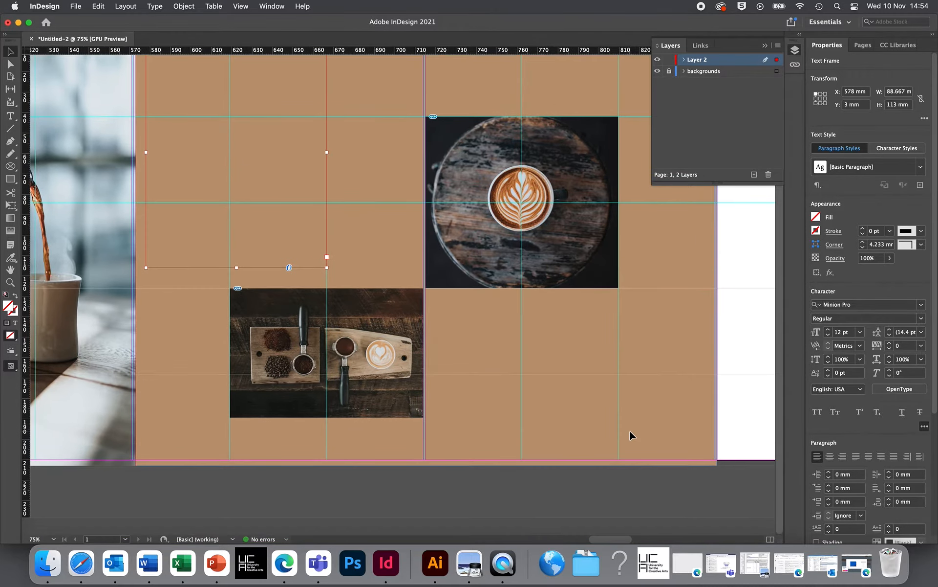
drag(327, 155, 379, 167)
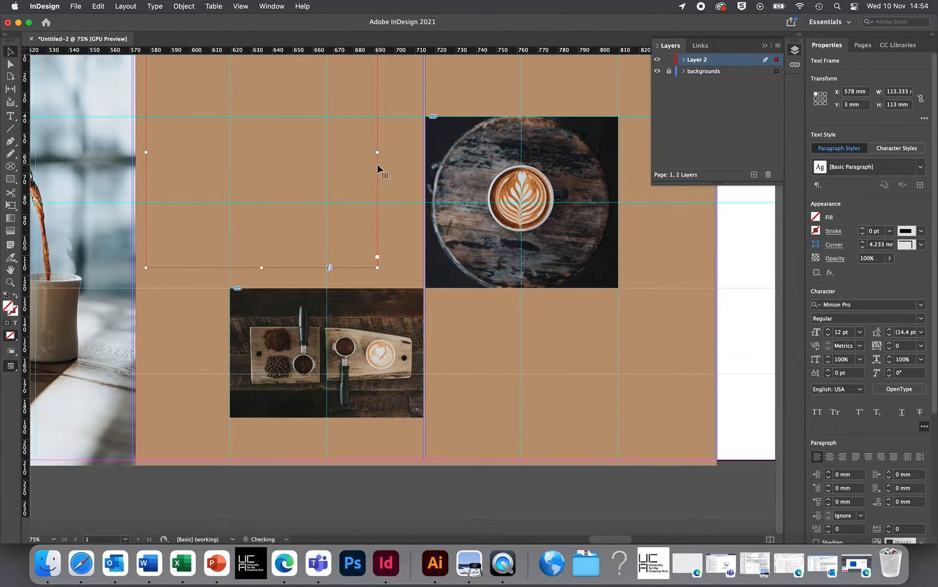
Thread the text frame into a new frame about 136 × 82 mm, drawn below the latte art photo.
click(377, 257)
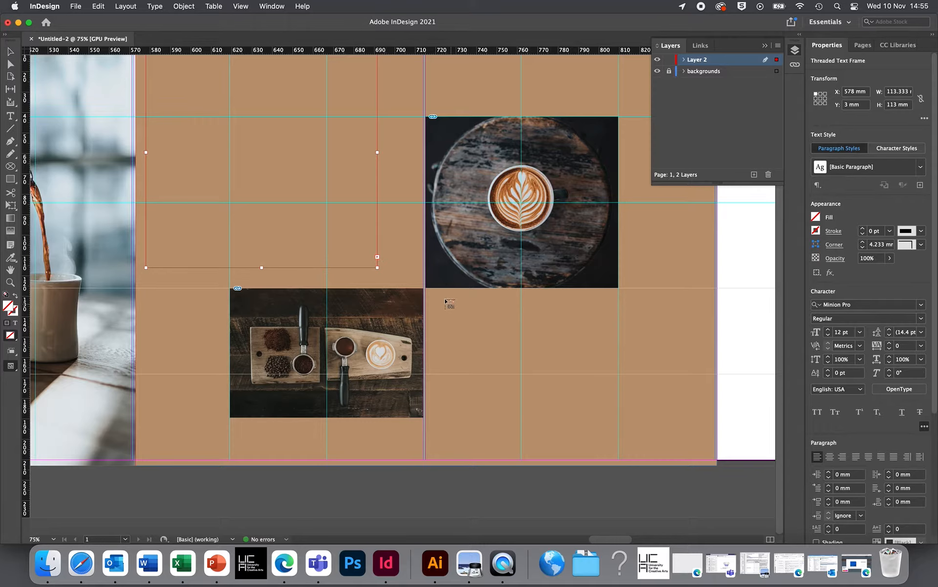
drag(432, 293, 711, 460)
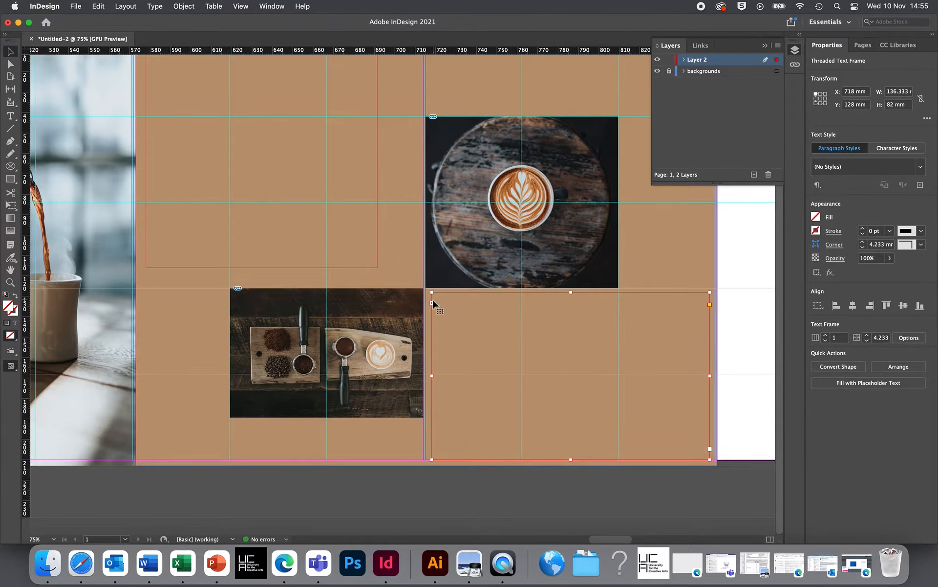
click(375, 253)
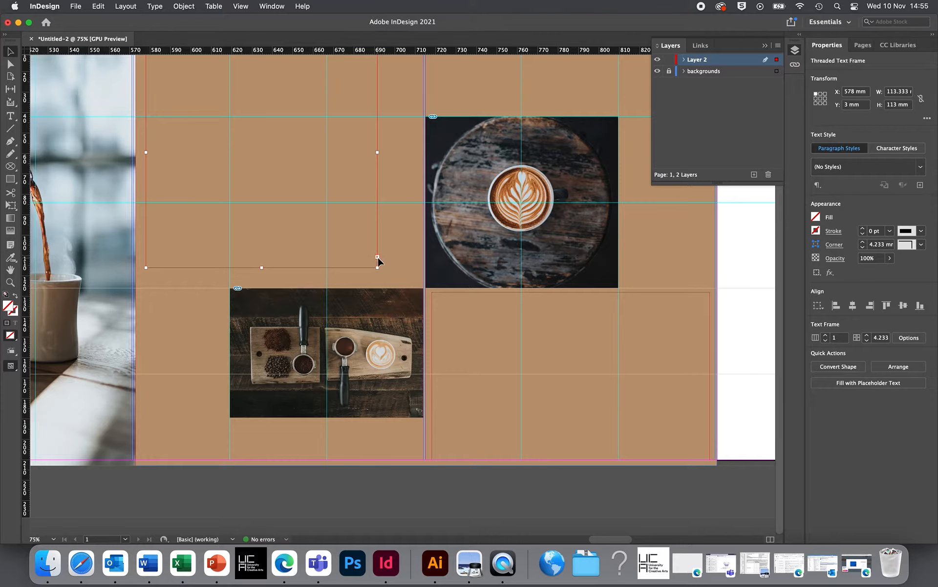
click(433, 303)
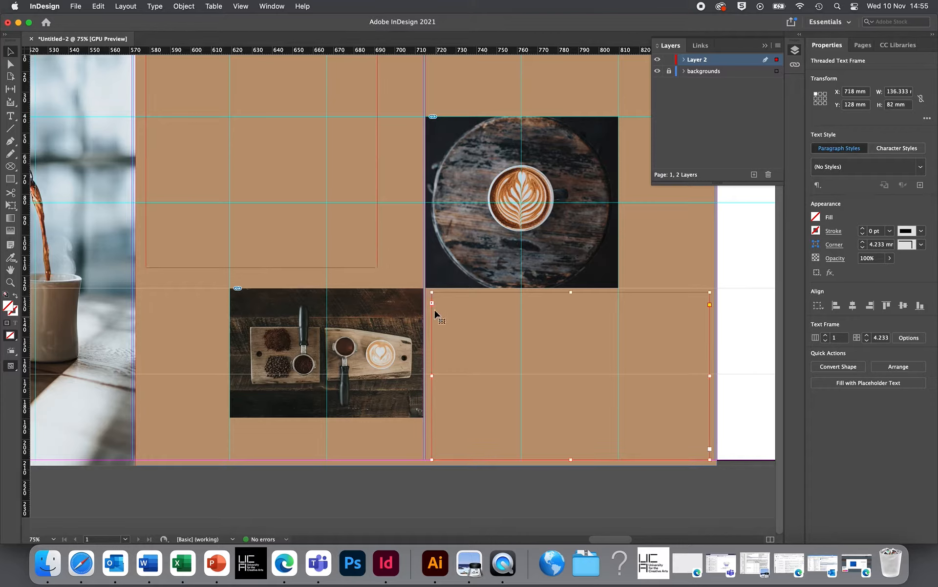
scroll(433, 311, up, 5)
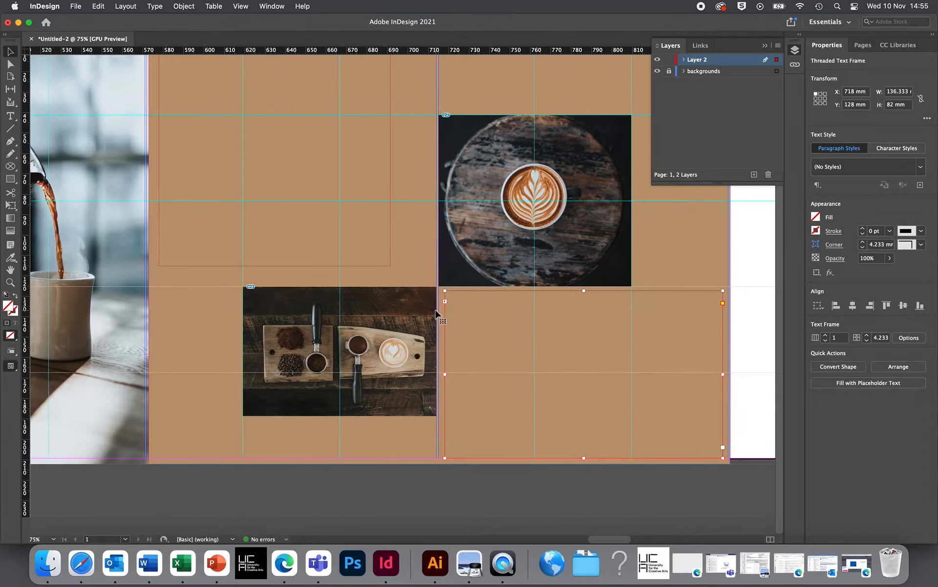
scroll(436, 314, up, 1)
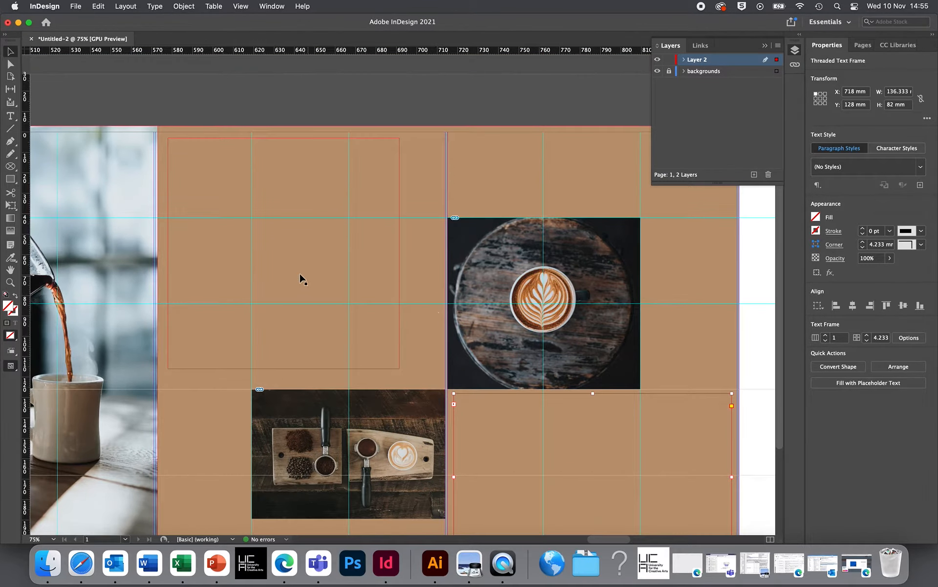
click(400, 225)
click(456, 415)
Continue the text thread from the frame below the latte photo into a new frame about 130 × 203 mm on the white panel.
scroll(455, 415, left, 2)
scroll(456, 415, right, 10)
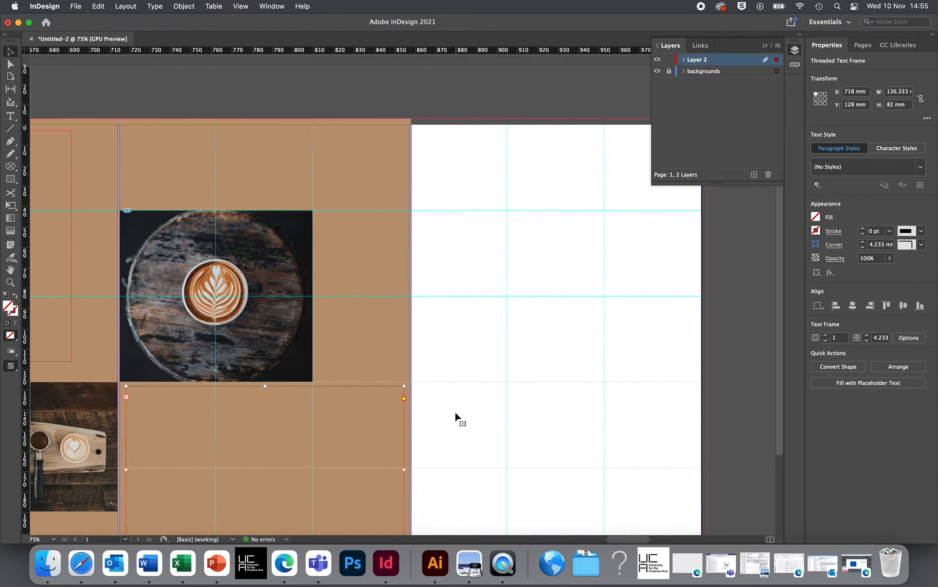
scroll(456, 416, down, 3)
click(429, 475)
drag(450, 63, 715, 478)
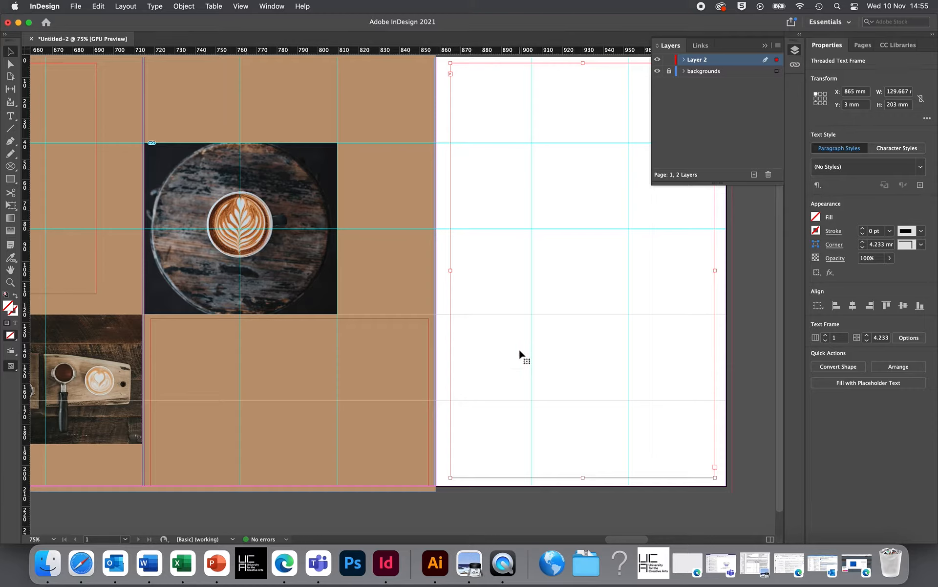
Fill the threaded text frames with placeholder text, starting from the frame above the portafilter photo.
click(371, 322)
scroll(468, 317, left, 5)
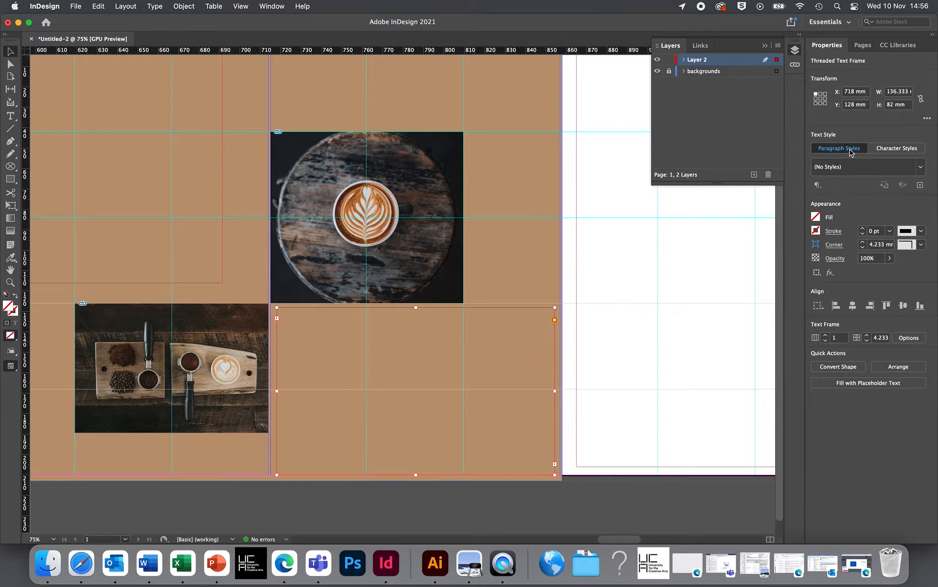
click(920, 168)
click(870, 125)
click(207, 239)
click(159, 7)
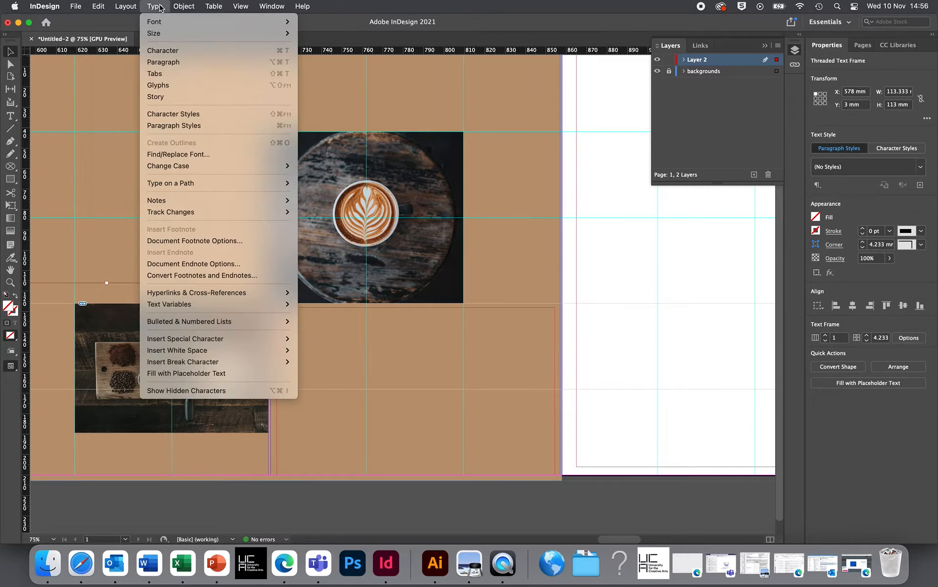
click(196, 373)
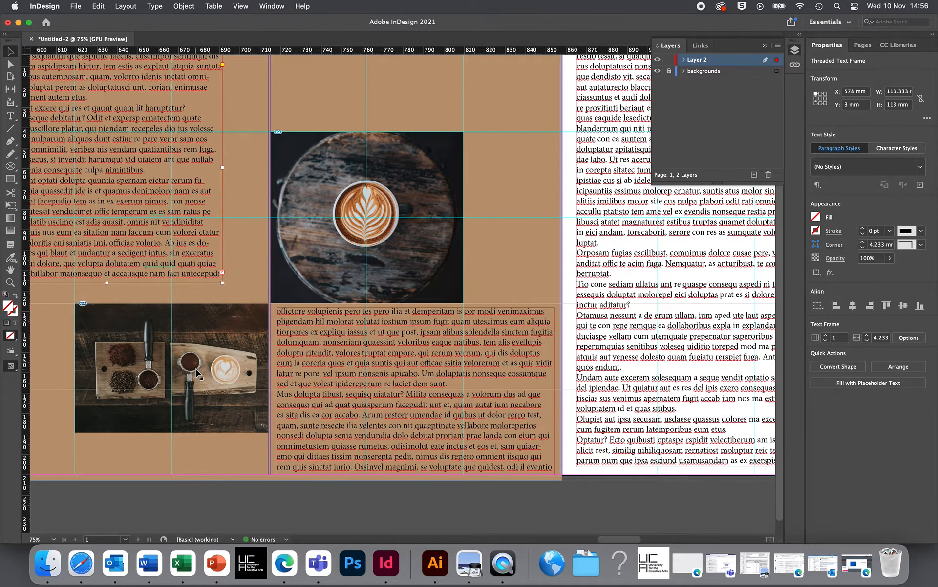
Select the placeholder text across all three threaded frames and set its font to Kohinoor Bangla.
scroll(197, 374, left, 2)
scroll(197, 373, up, 1)
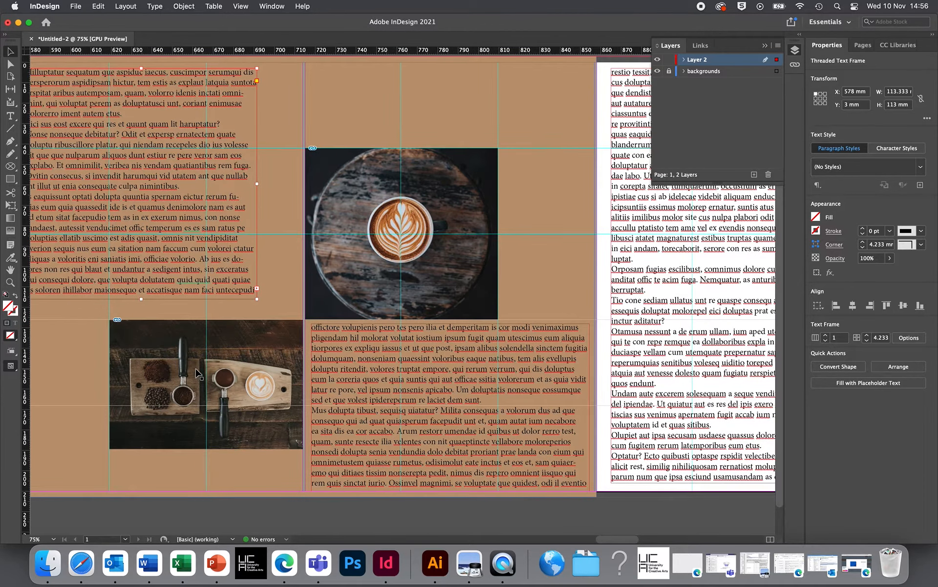
double_click(217, 283)
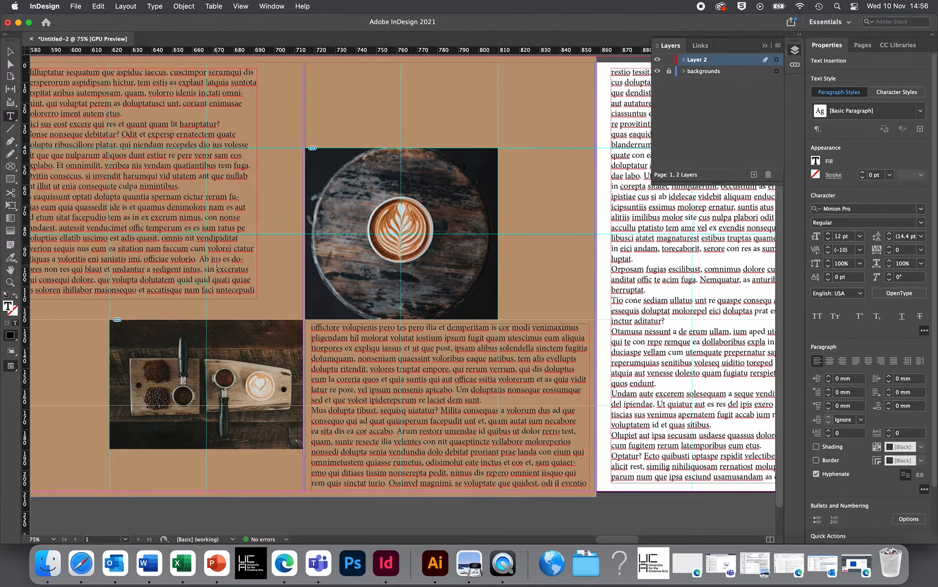
scroll(217, 264, left, 6)
scroll(217, 264, up, 2)
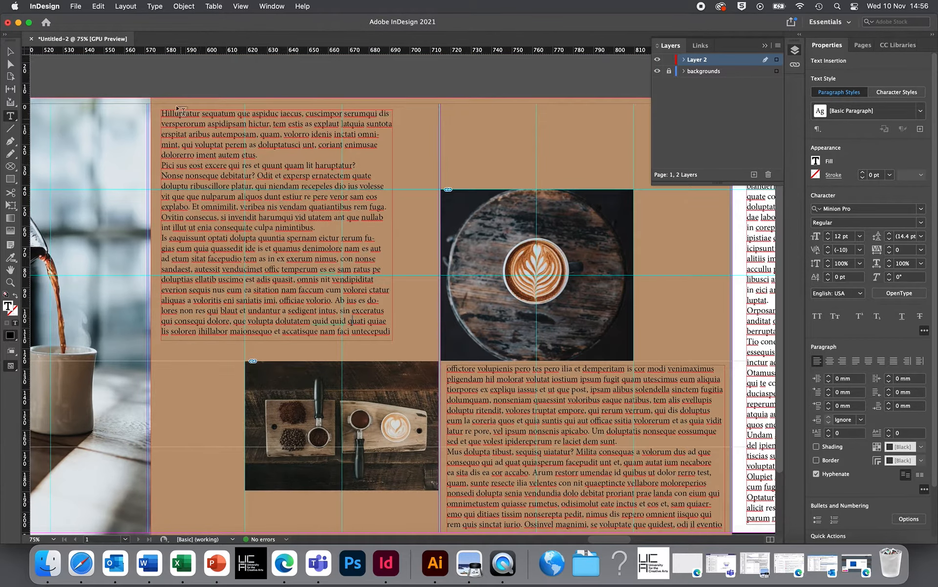
drag(163, 112, 648, 555)
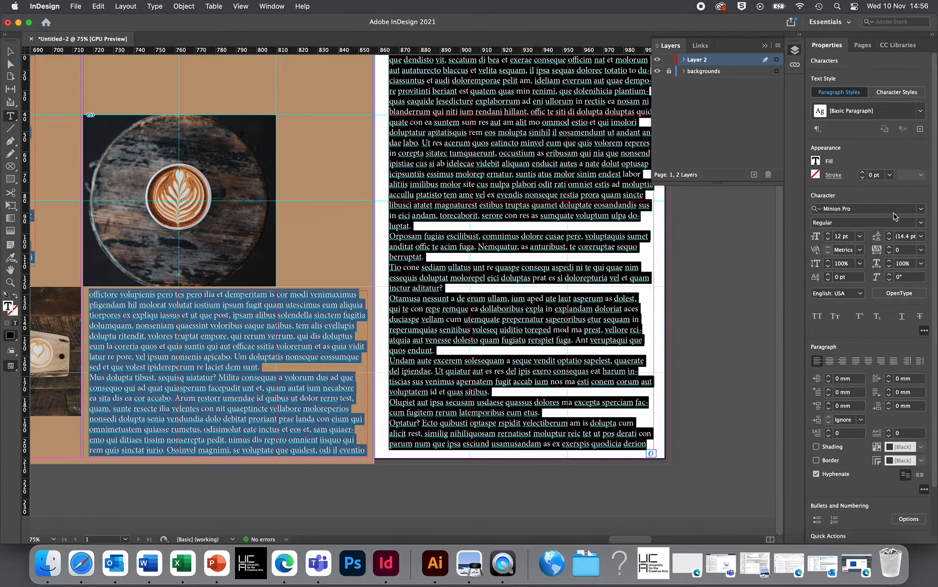
click(921, 209)
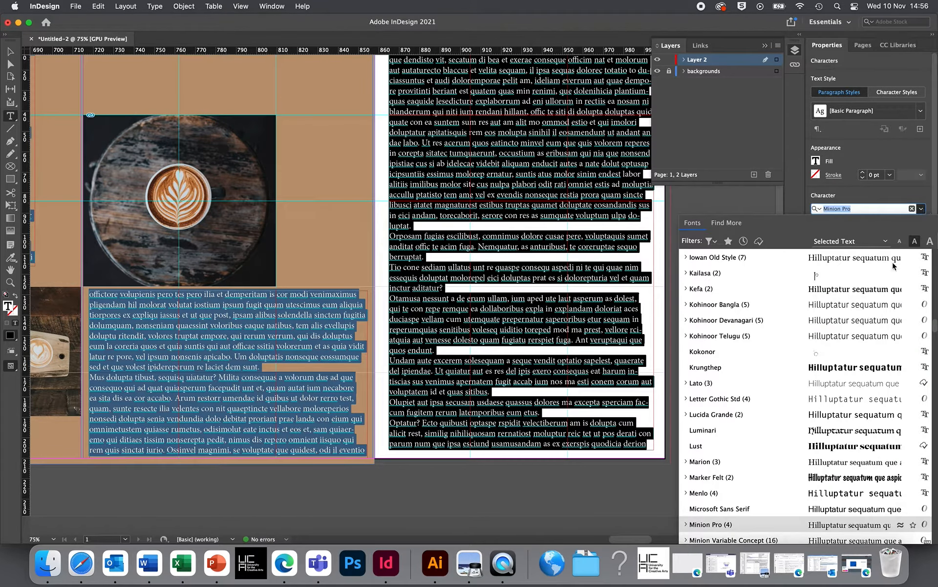
click(875, 307)
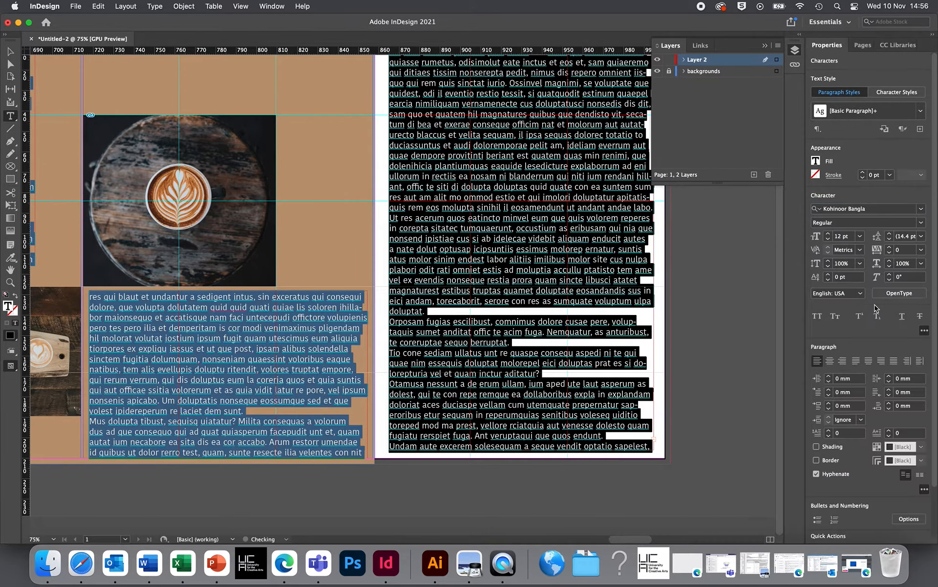
Set the selected body text to 10 pt with tracking of -10.
click(828, 239)
click(828, 239)
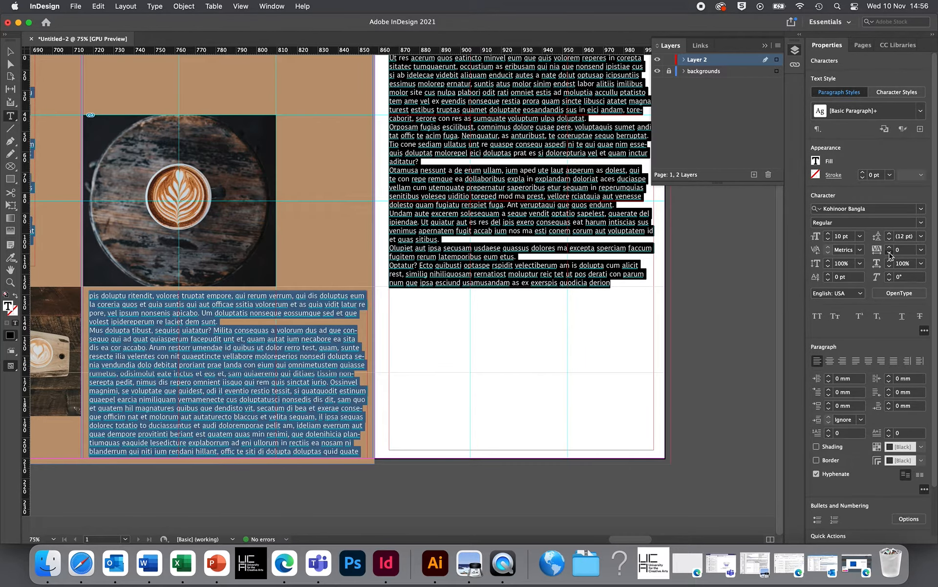
click(890, 253)
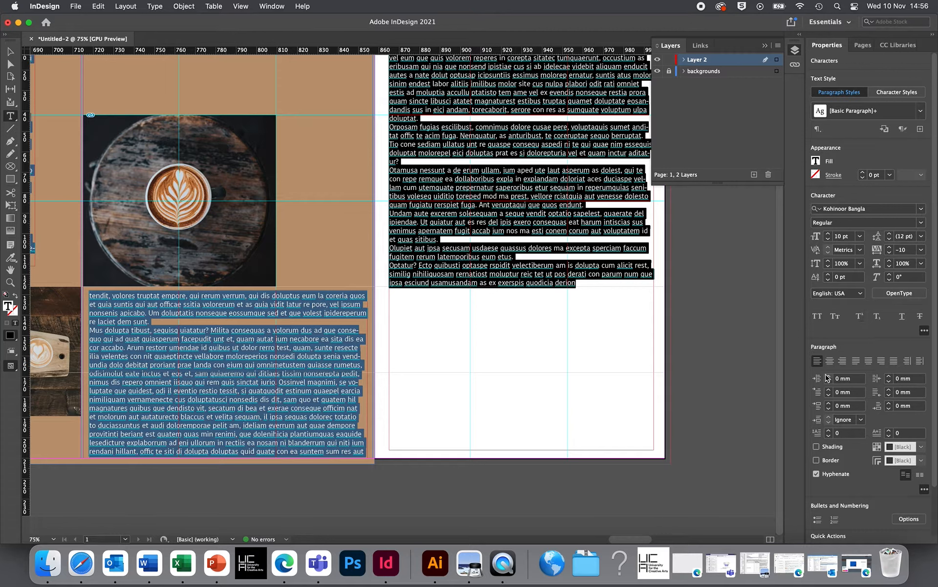
Justify the body text with the last line aligned left, add 4 mm of space before each paragraph, and deselect it.
click(856, 362)
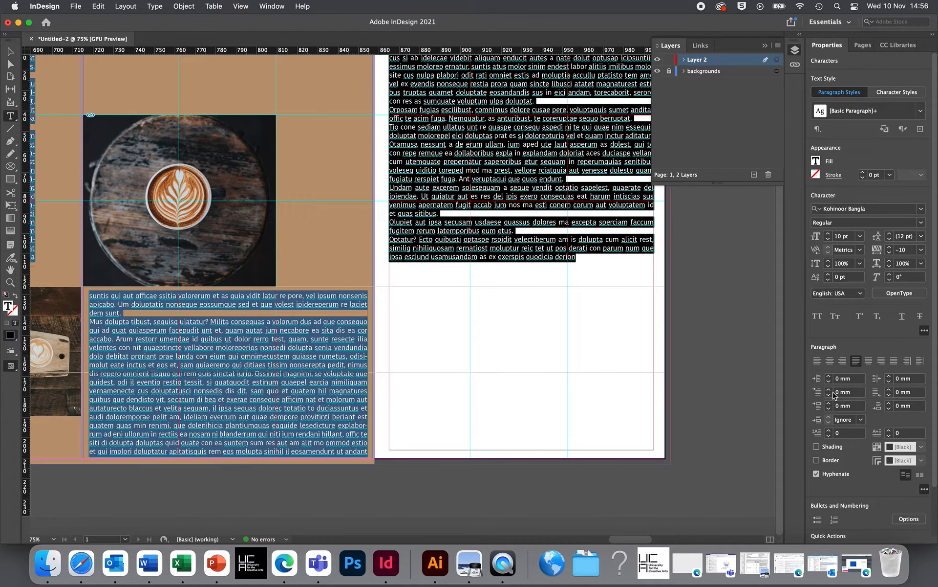
click(830, 403)
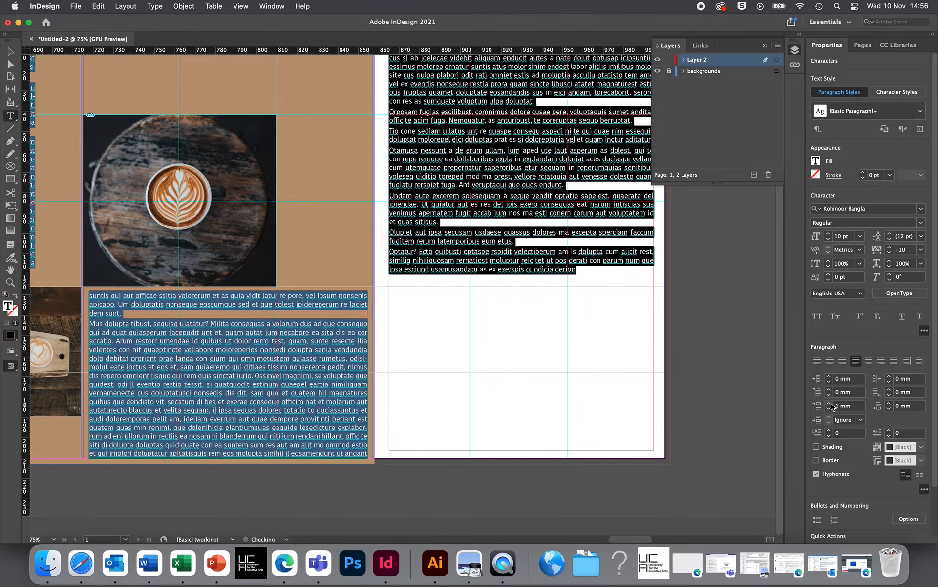
click(830, 403)
click(831, 404)
click(830, 404)
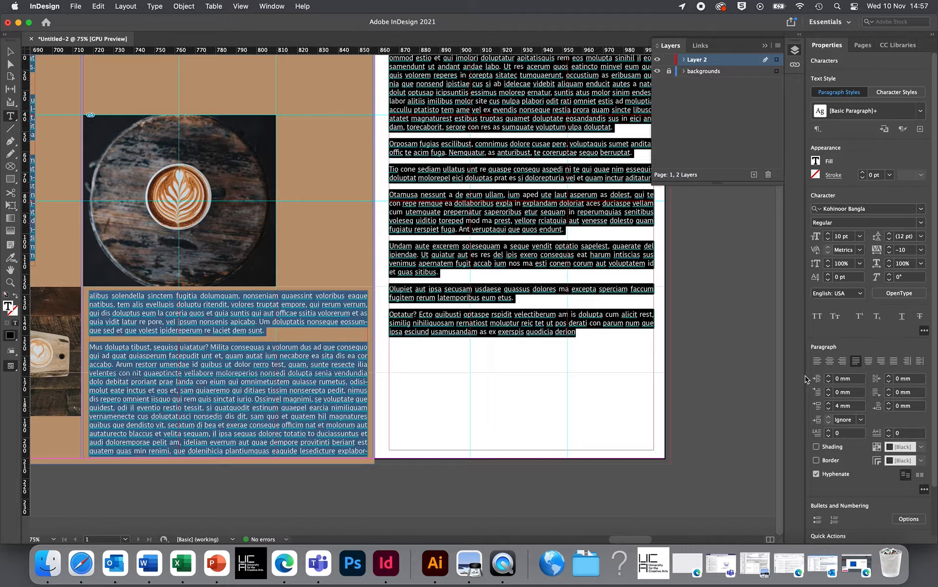
scroll(479, 412, left, 15)
scroll(479, 412, up, 3)
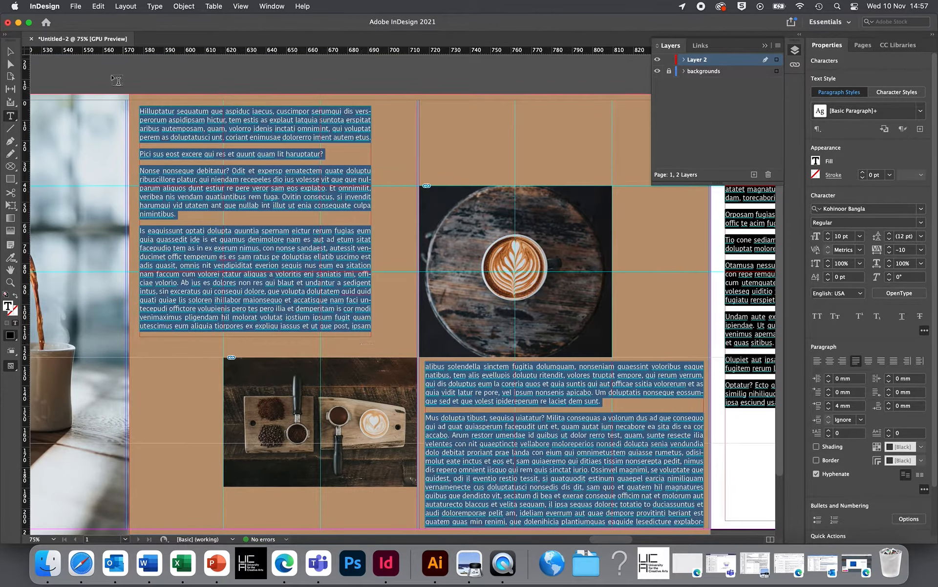
click(10, 51)
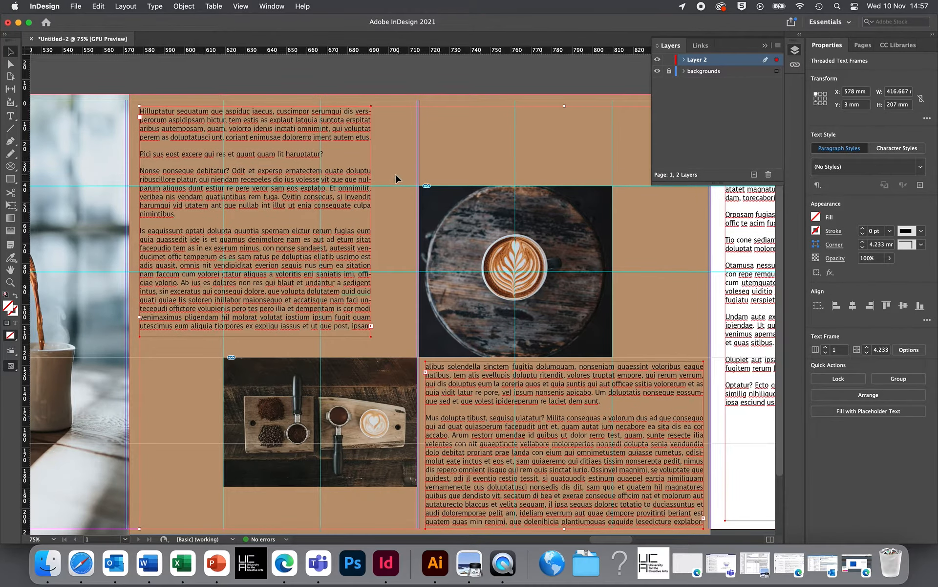
click(376, 183)
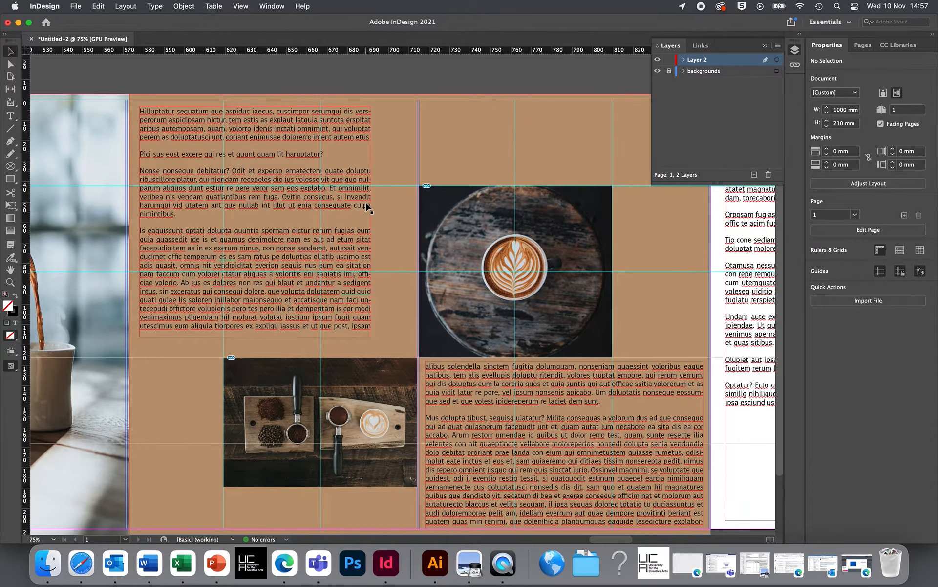
Split the text frame on the white panel into 2 columns with a 3 mm gutter.
scroll(368, 208, right, 20)
scroll(367, 208, up, 2)
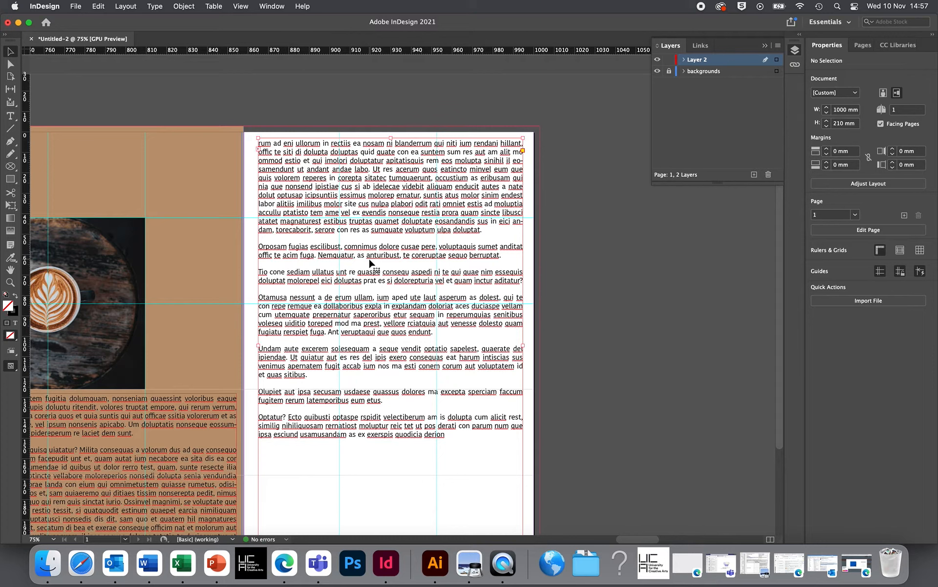
click(370, 263)
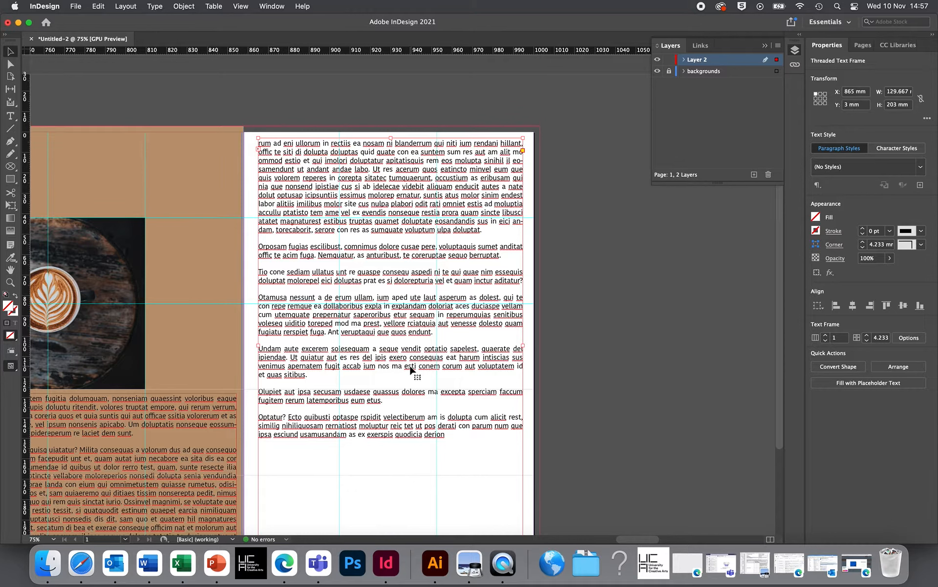
click(185, 7)
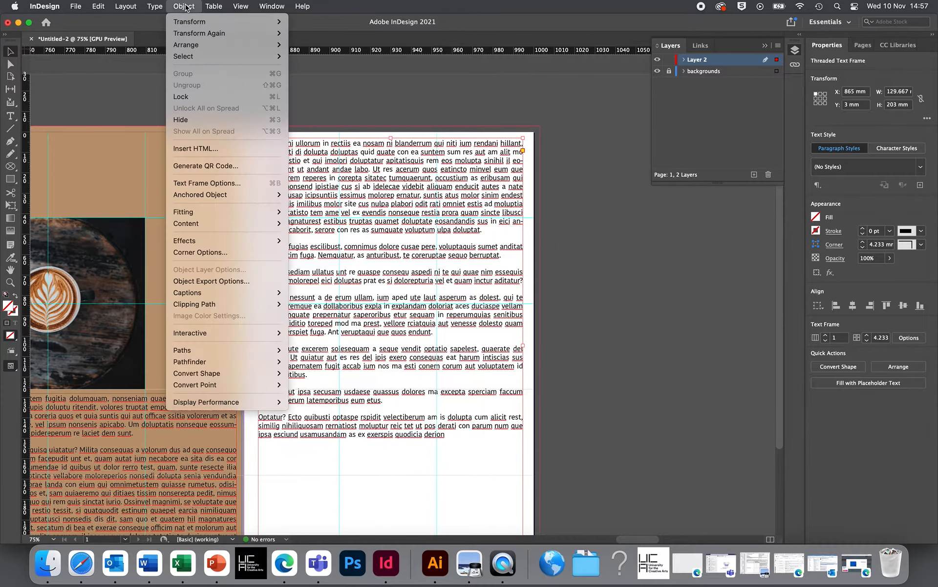
click(203, 184)
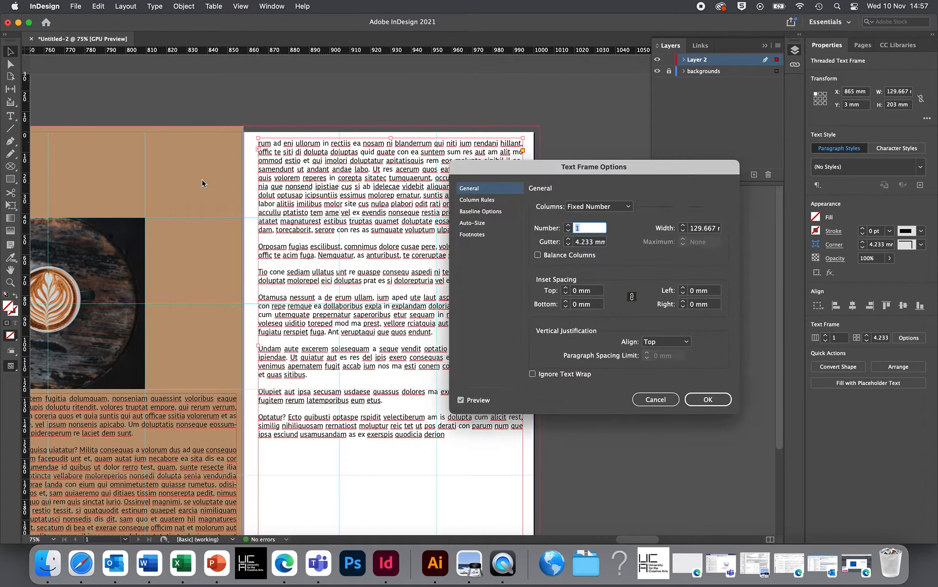
click(568, 226)
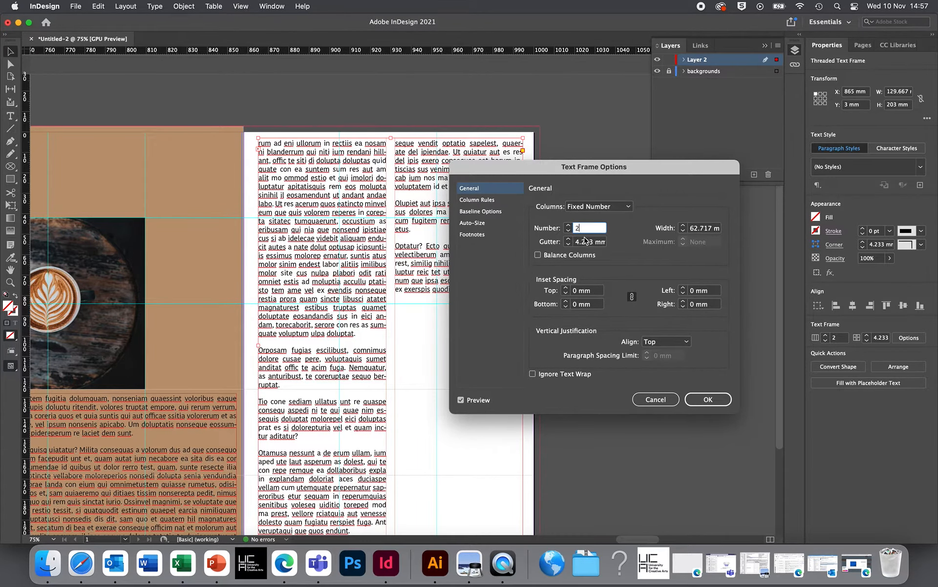
click(568, 245)
click(568, 245)
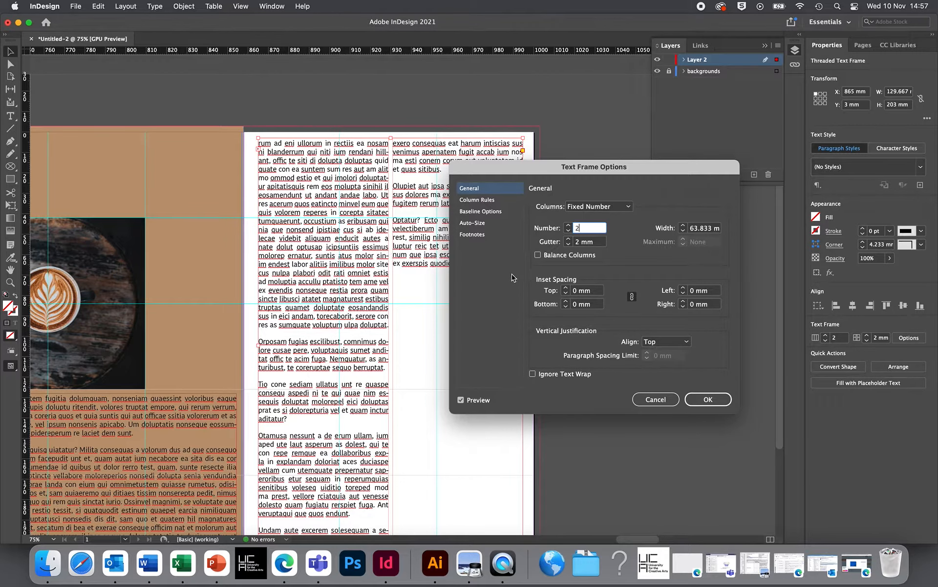
click(568, 239)
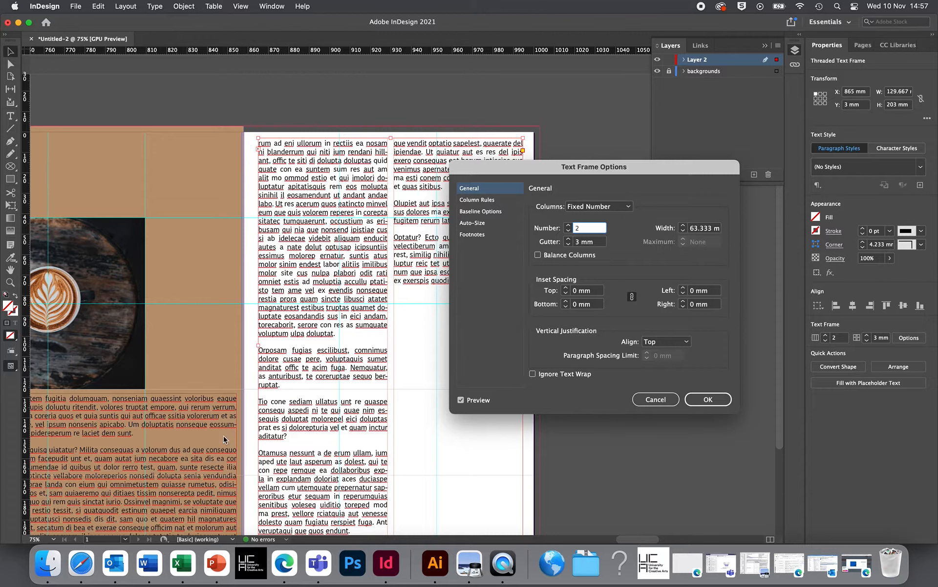
Insert a column rule between the two columns with a Thin - Thin stroke at 3 pt weight.
click(479, 201)
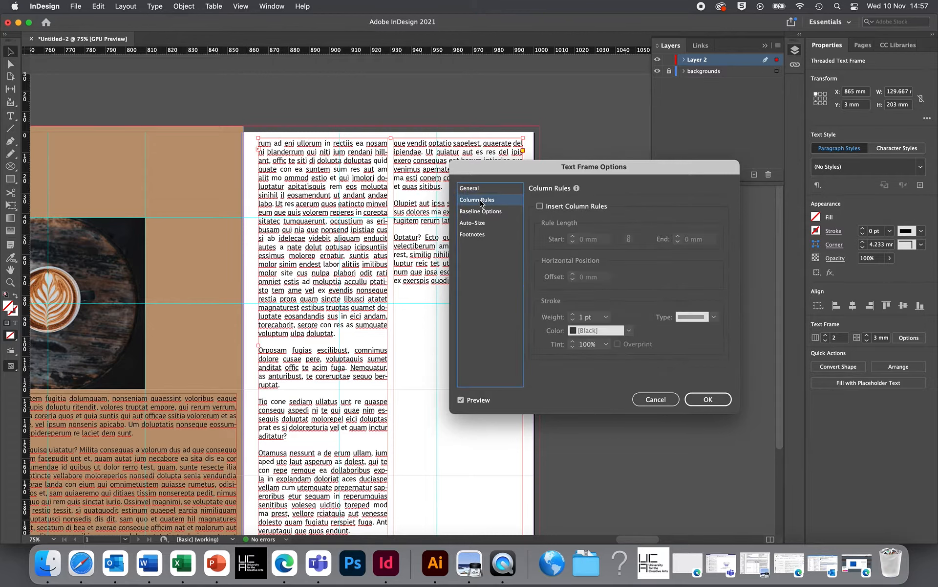
click(540, 207)
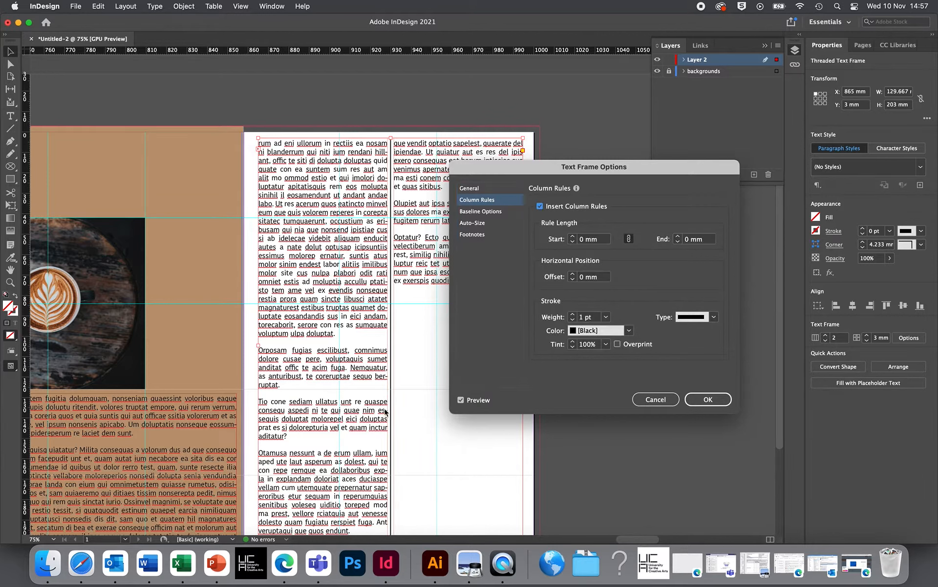
click(714, 317)
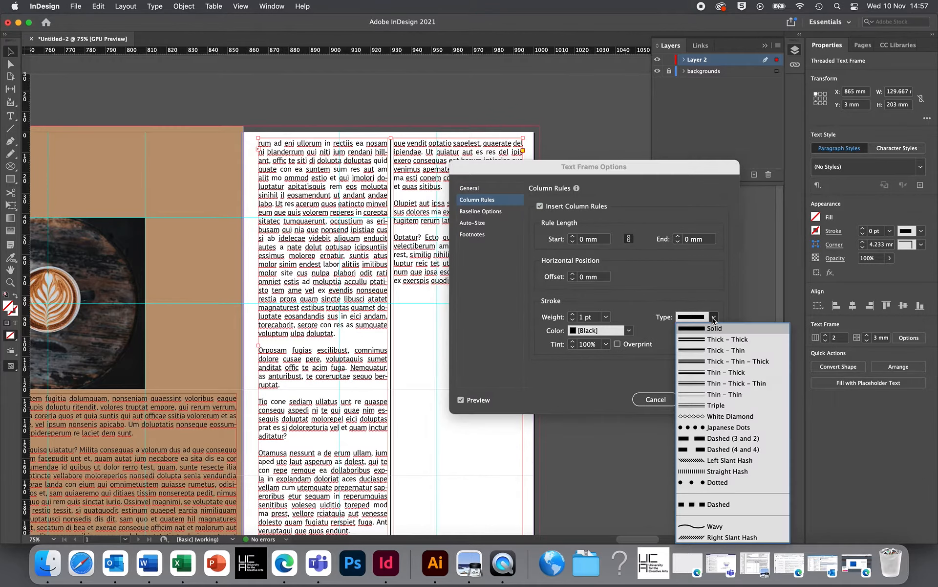
click(717, 394)
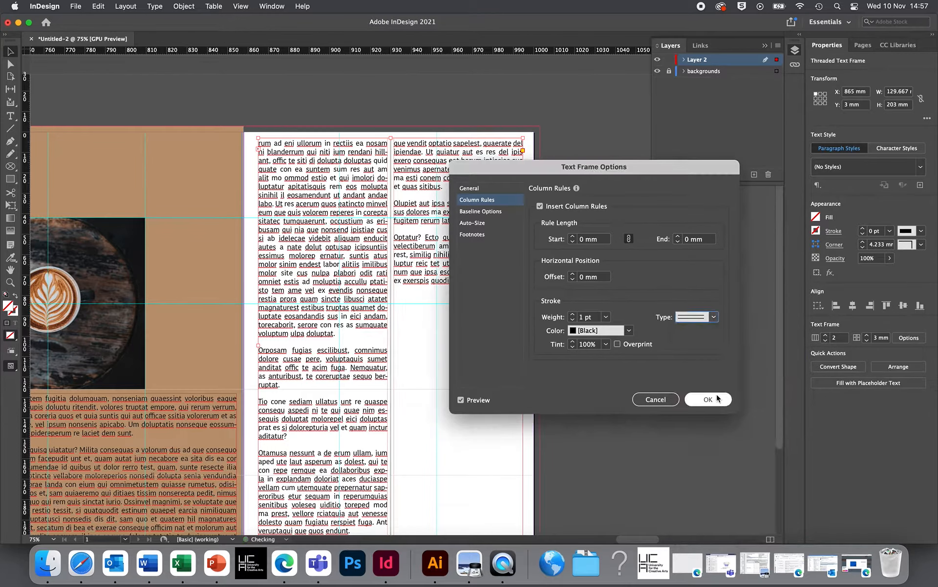
click(573, 315)
click(572, 315)
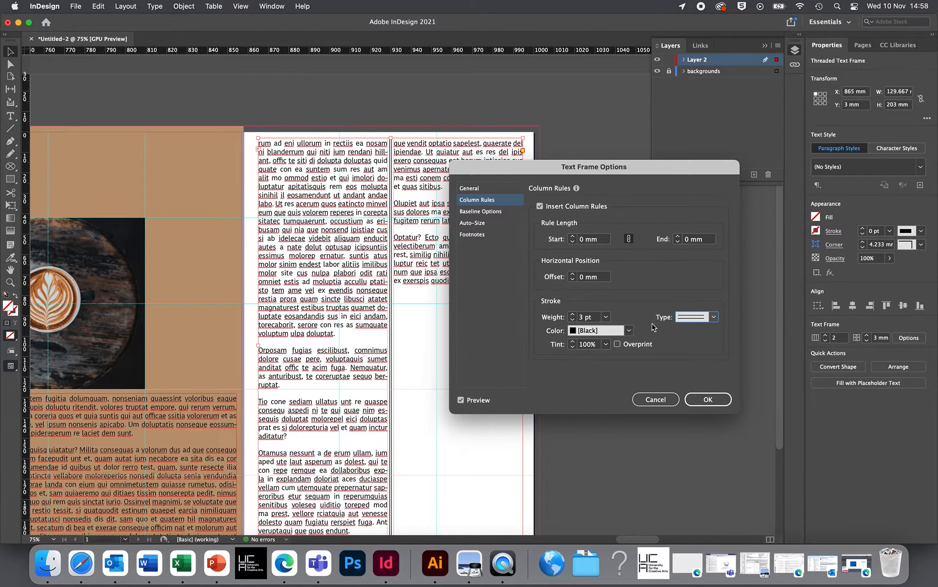
Change the column rule's stroke type to Japanese Dots and its weight to 1 pt.
click(713, 317)
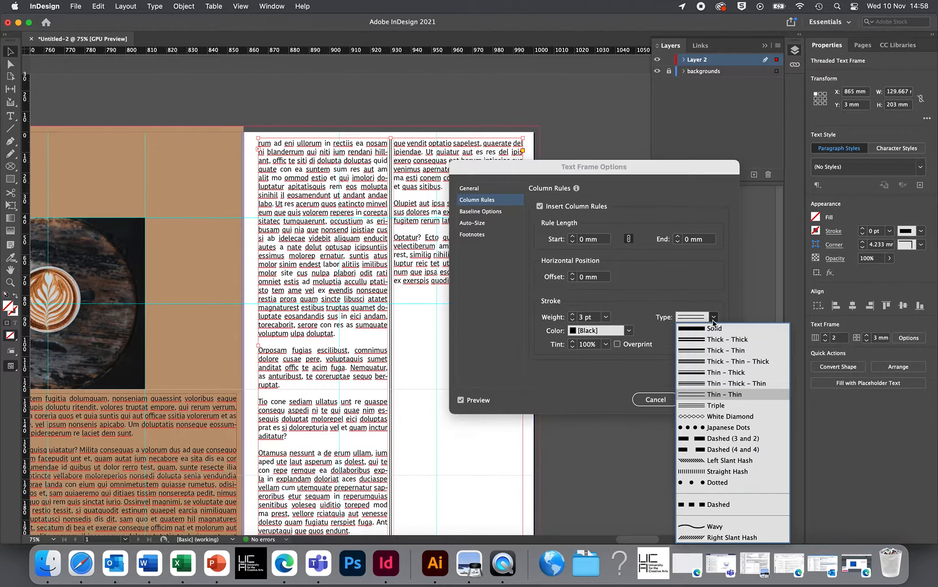
click(715, 428)
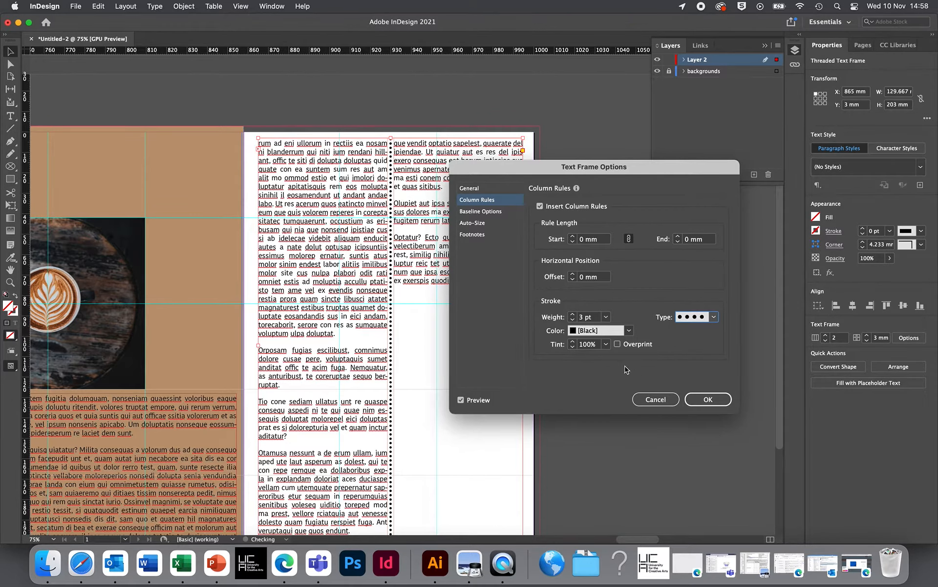
click(572, 321)
click(572, 320)
click(572, 320)
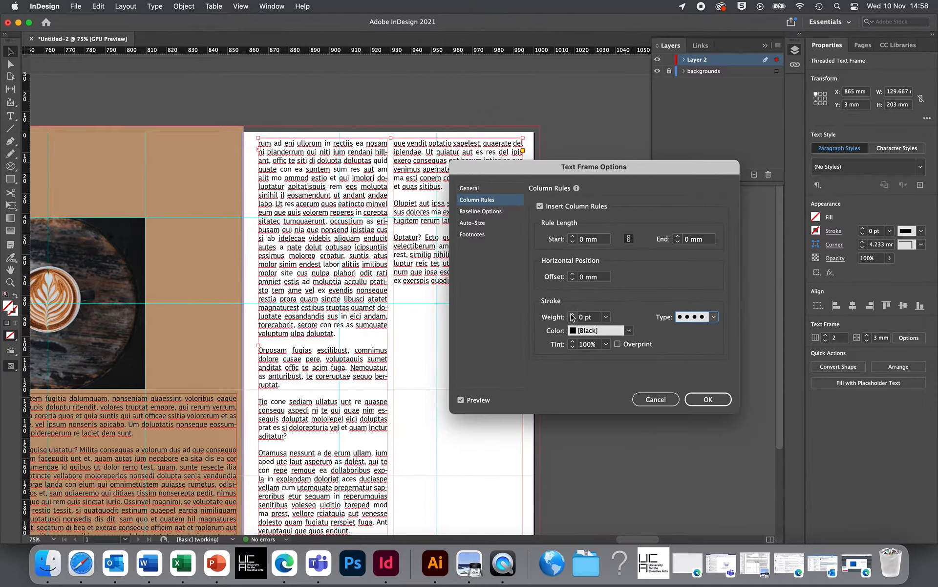
click(572, 314)
Try [Registration] and C=15 M=100 Y=100 K=0 as the column rule's color, and return it to [Black].
click(630, 332)
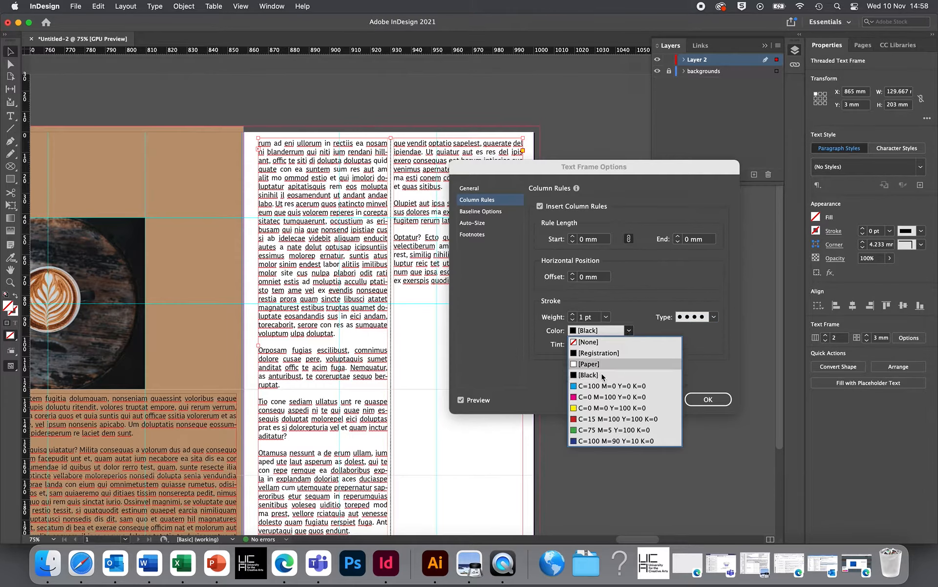
click(575, 353)
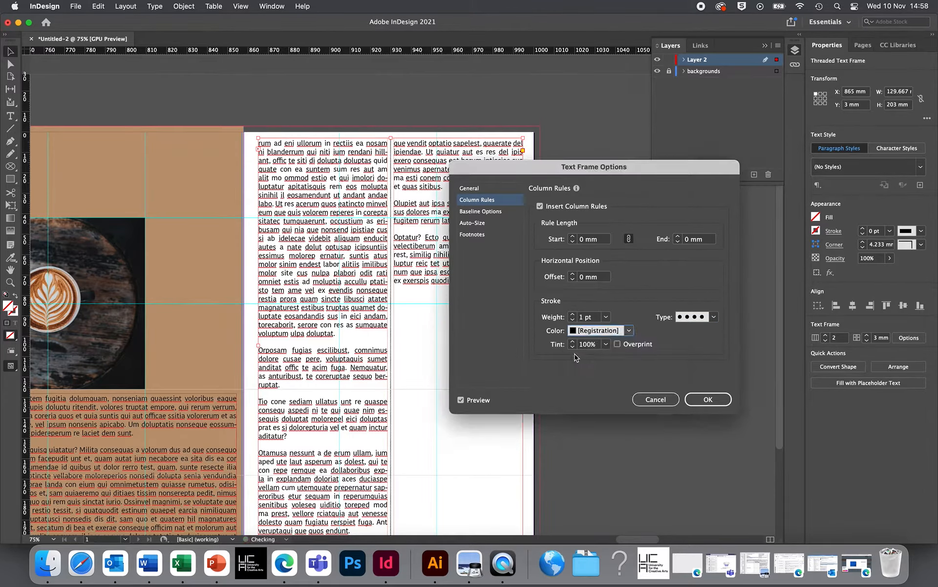
click(629, 331)
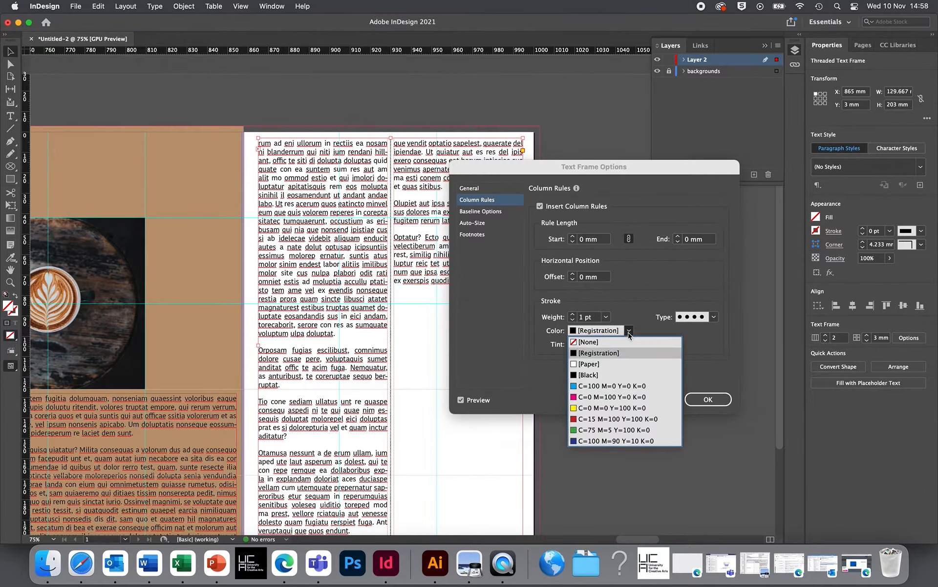
click(600, 419)
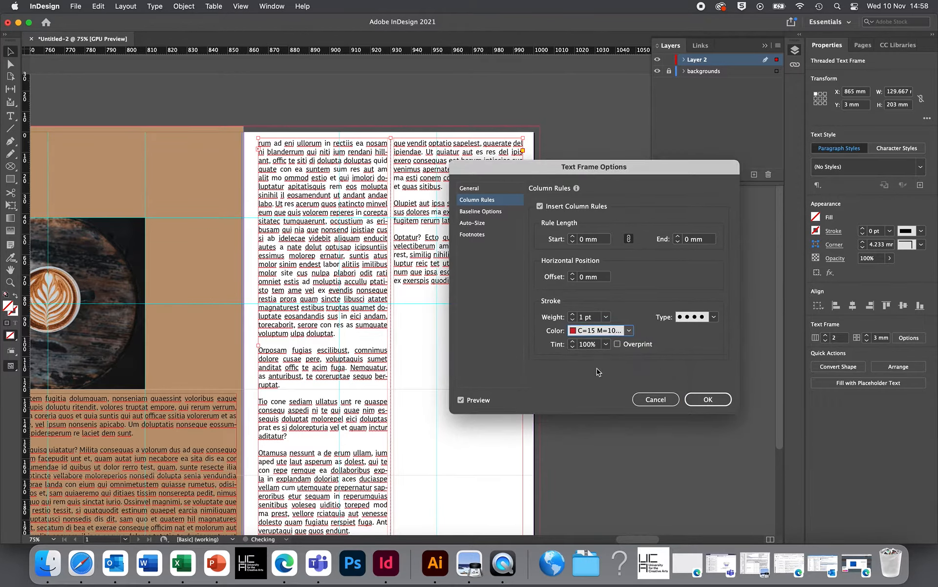
click(628, 331)
click(573, 375)
Set the column rule's tint to 40% and apply the text frame options.
click(573, 347)
click(573, 346)
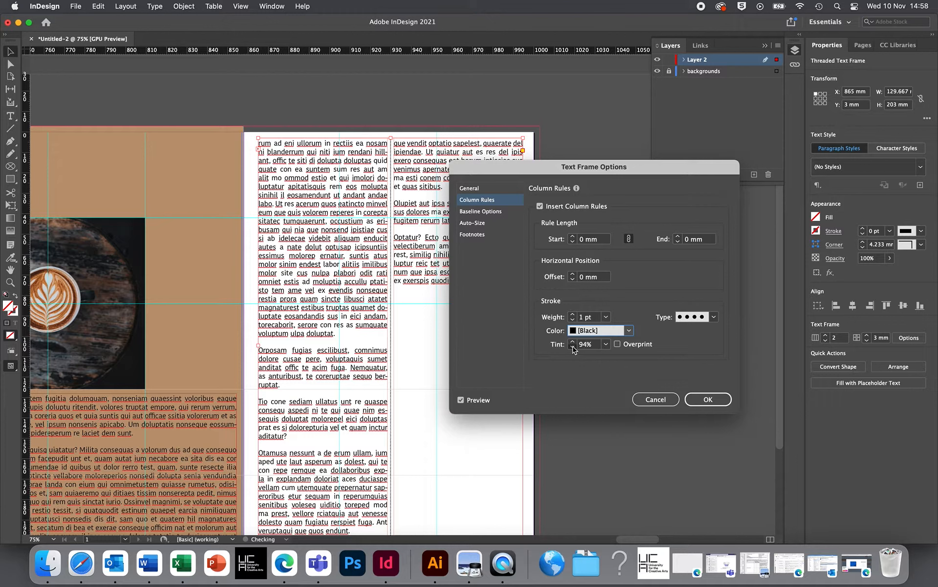
click(573, 347)
click(606, 344)
click(602, 403)
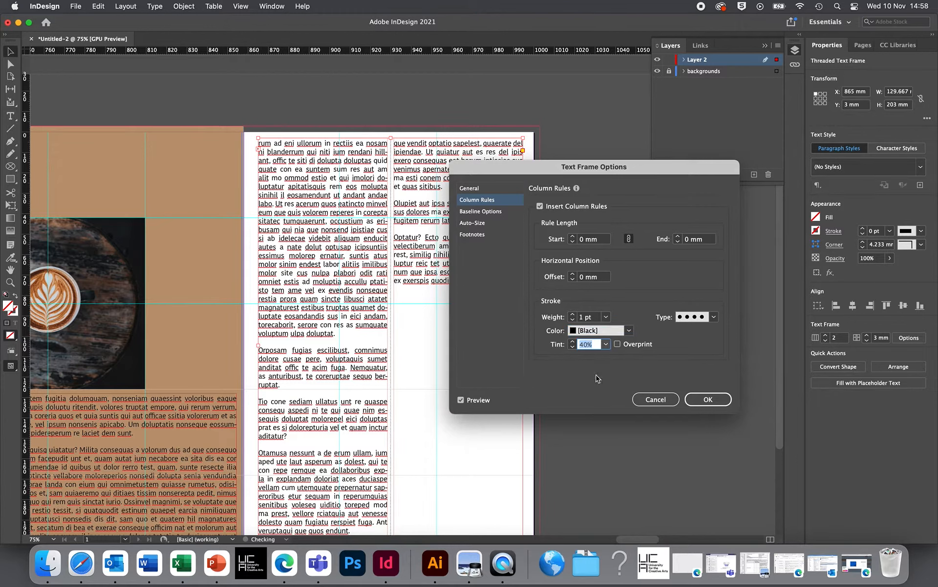
click(707, 400)
Extend the text frame below the latte photo upwards over the photo to the page's top edge, making it 210 mm high.
scroll(599, 400, down, 5)
scroll(599, 400, left, 4)
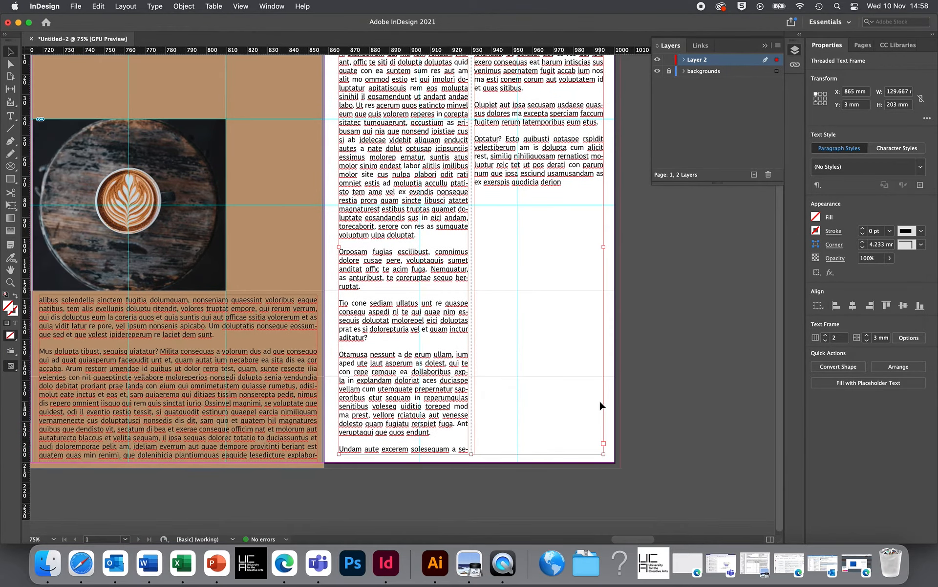
scroll(599, 400, down, 1)
scroll(599, 400, left, 1)
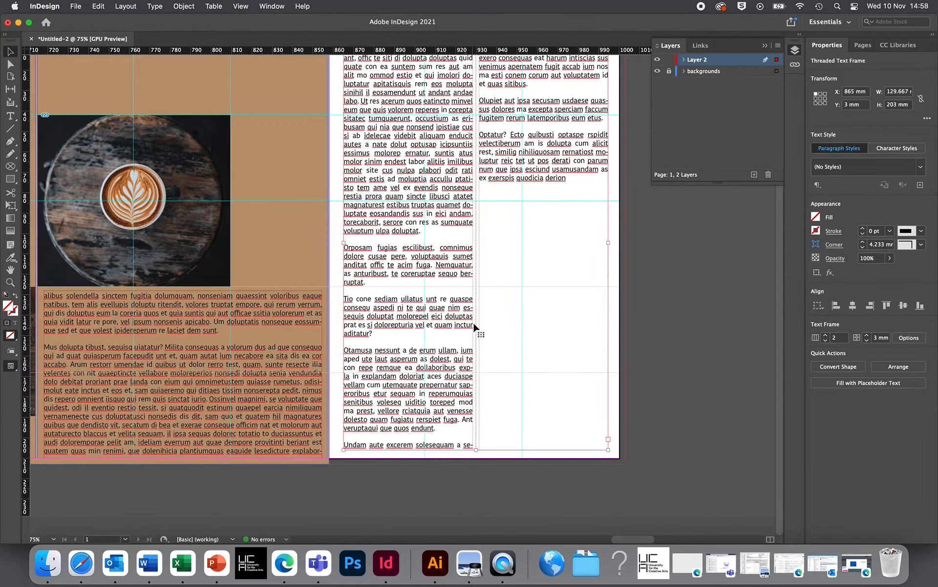
scroll(474, 326, left, 1)
scroll(474, 327, up, 3)
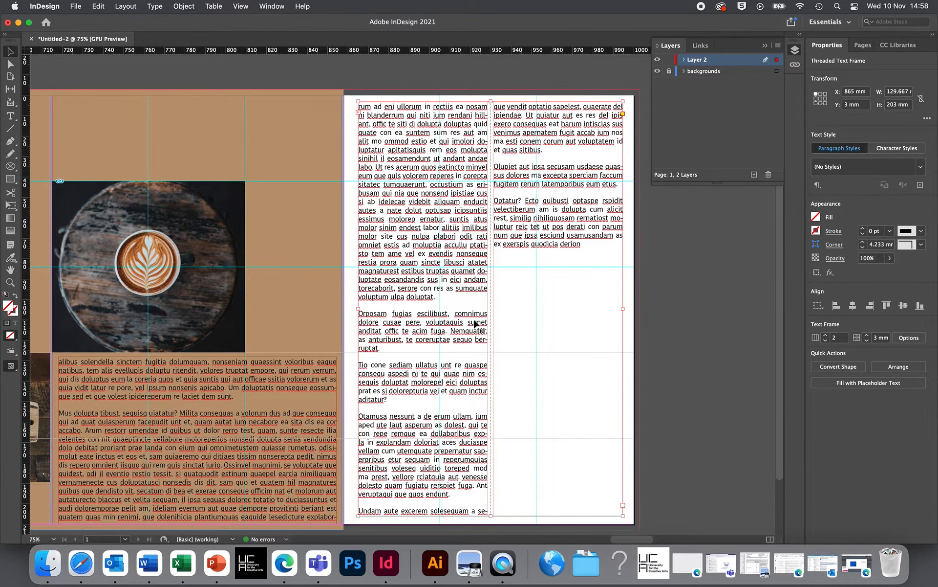
scroll(268, 386, left, 5)
scroll(268, 386, down, 3)
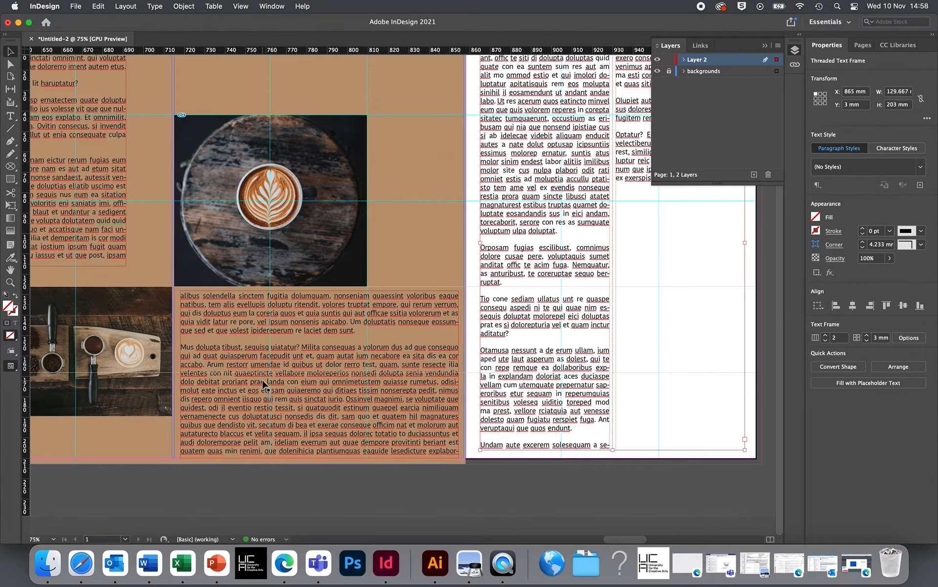
click(268, 386)
drag(320, 291, 312, 121)
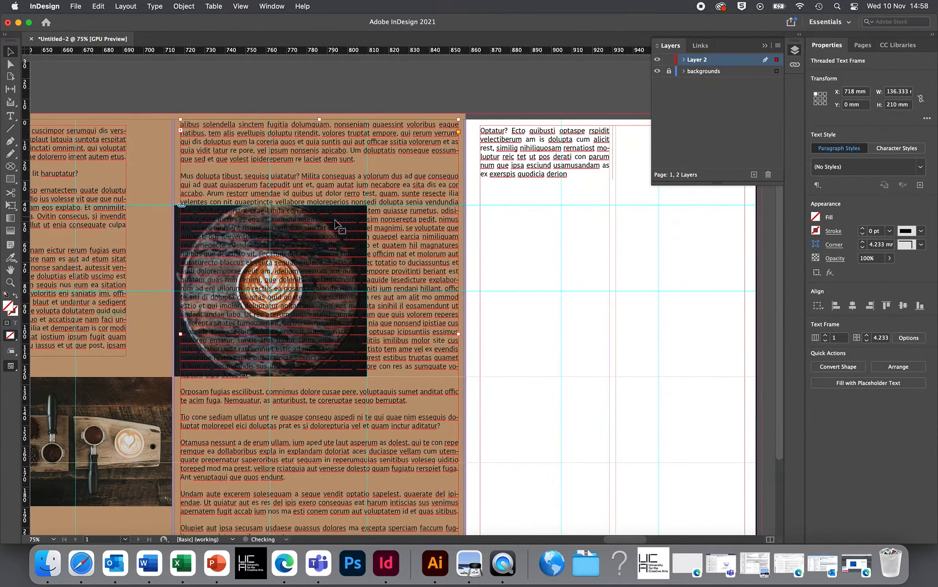
Wrap the text around the latte photo's bounding box with a 4 mm offset on all sides.
click(176, 267)
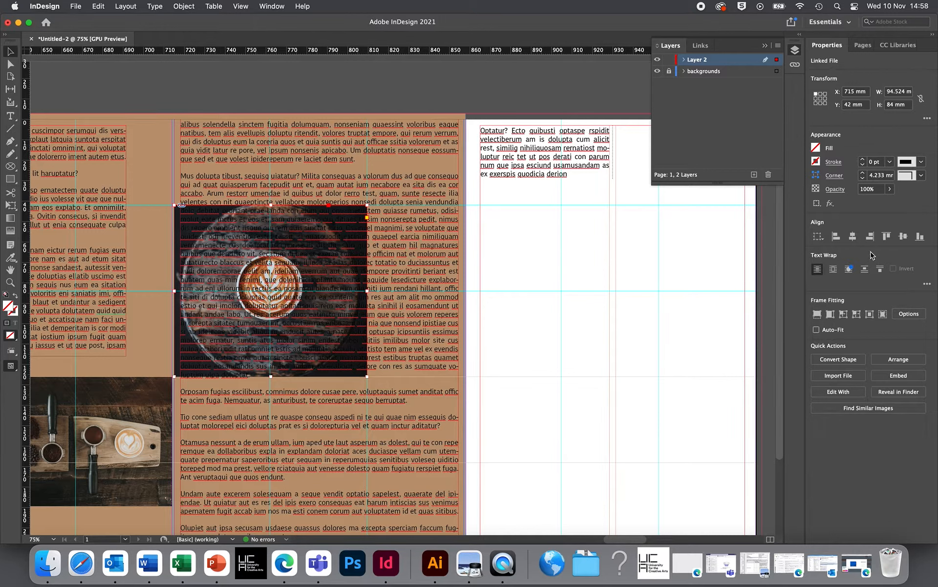
click(834, 270)
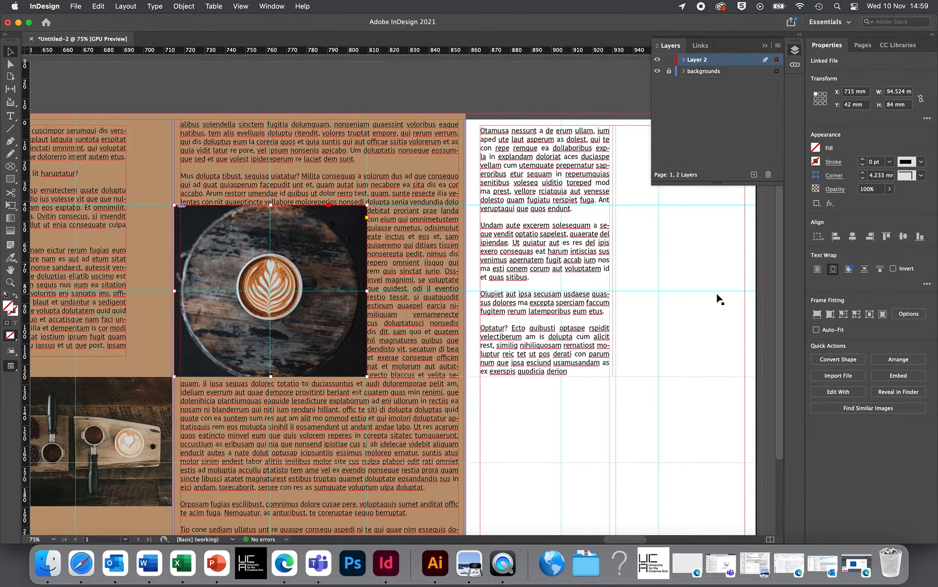
click(927, 285)
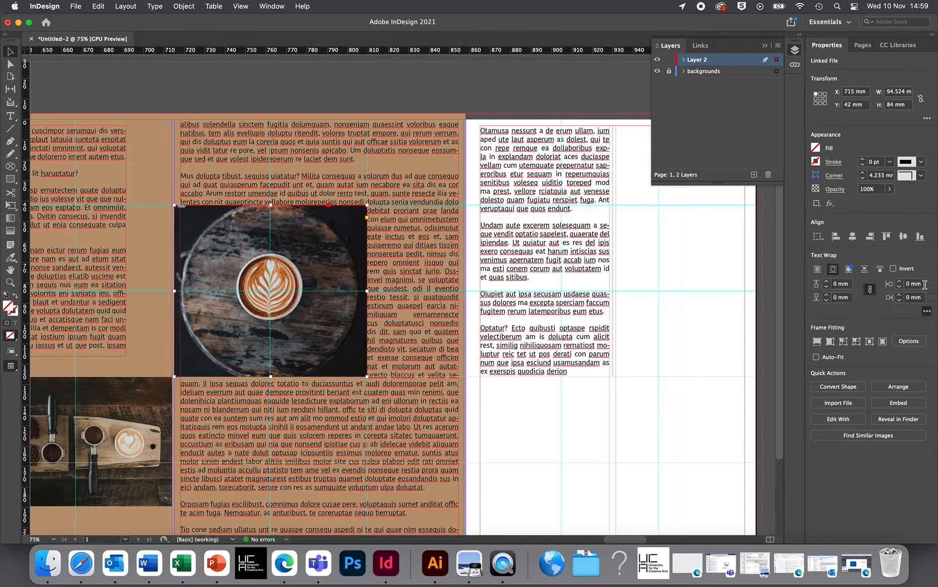
click(827, 282)
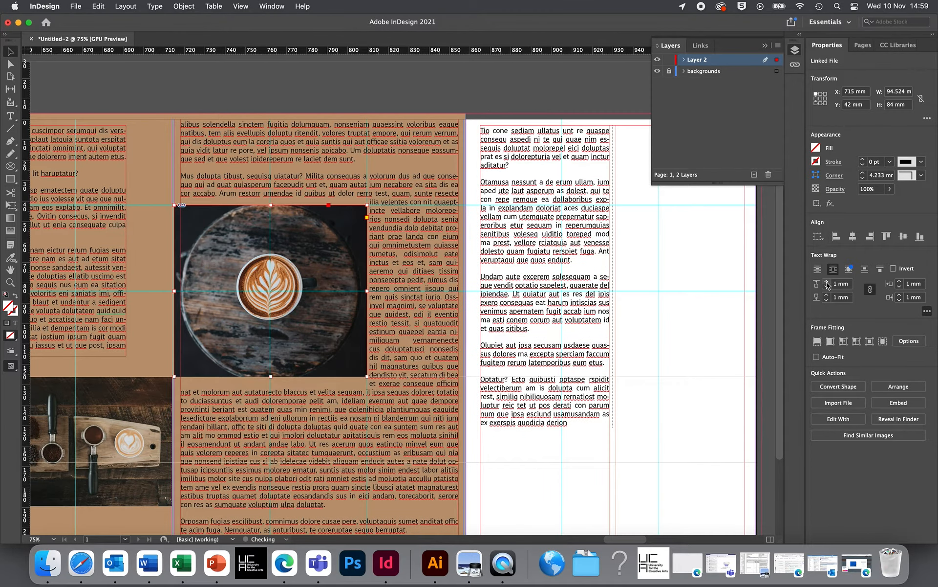
click(900, 281)
click(900, 282)
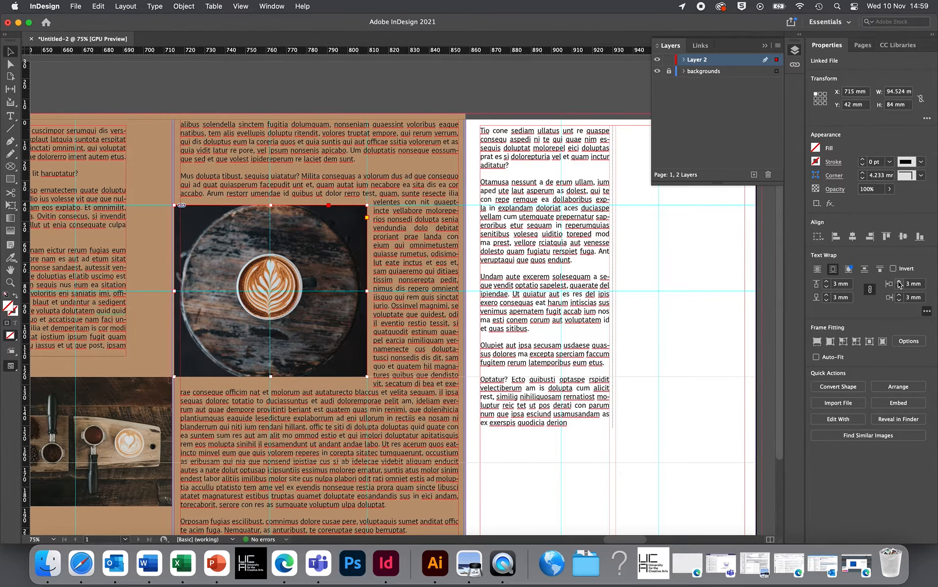
click(900, 282)
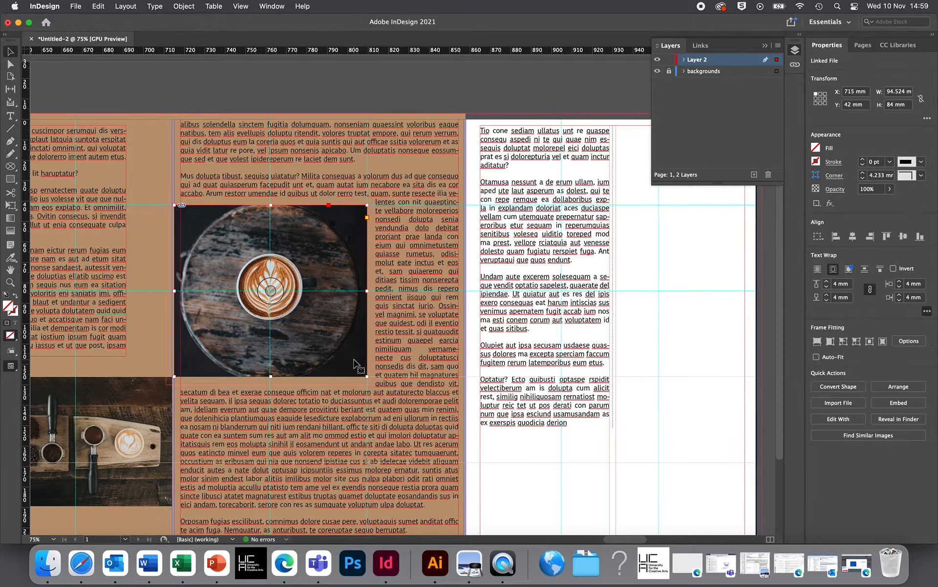
Lower the top edge of the text frame around the latte photo to Y 9 mm, making the frame 201 mm high.
click(389, 266)
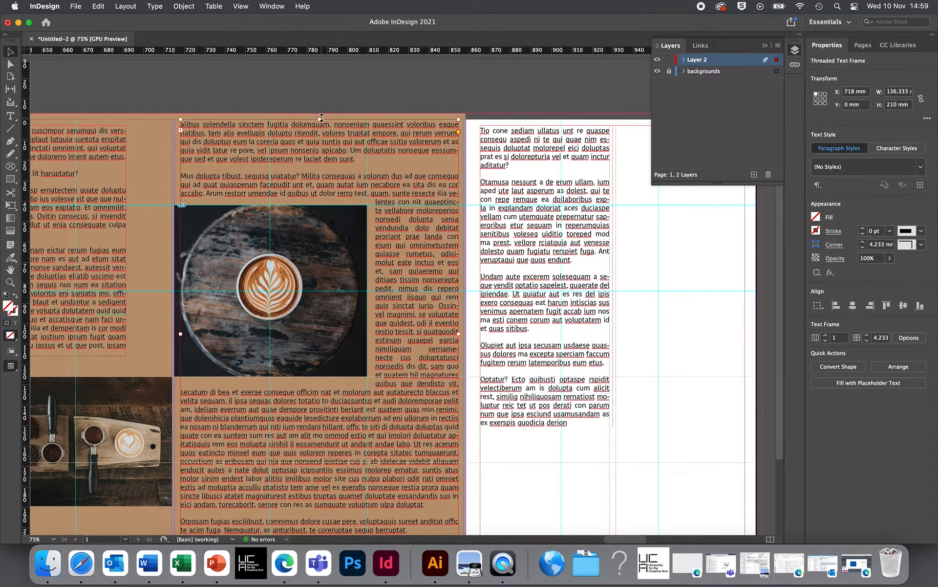
drag(320, 118, 320, 137)
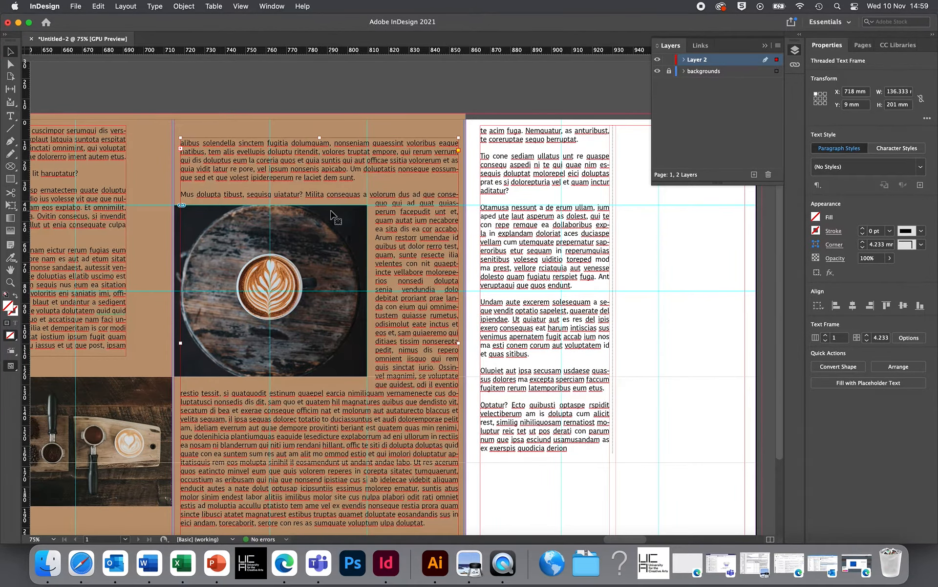
scroll(331, 215, down, 5)
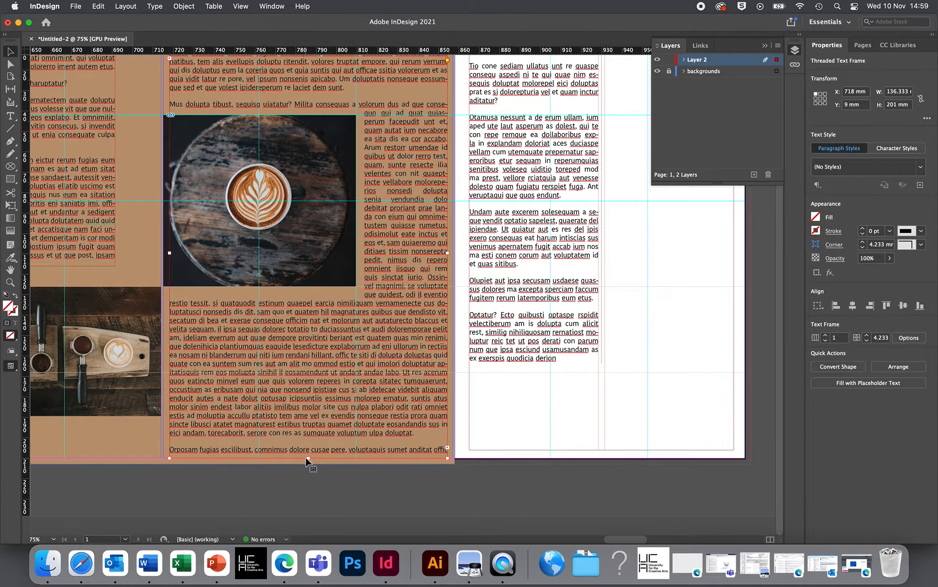
Shorten the text frame around the latte photo to 191 mm high and fill the rest of the thread with placeholder text.
drag(309, 457, 310, 437)
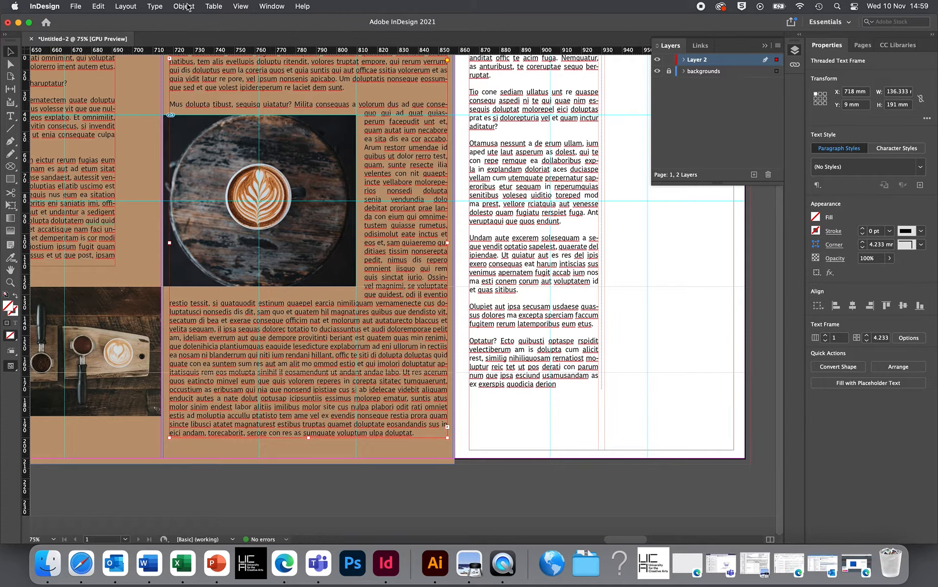
click(163, 7)
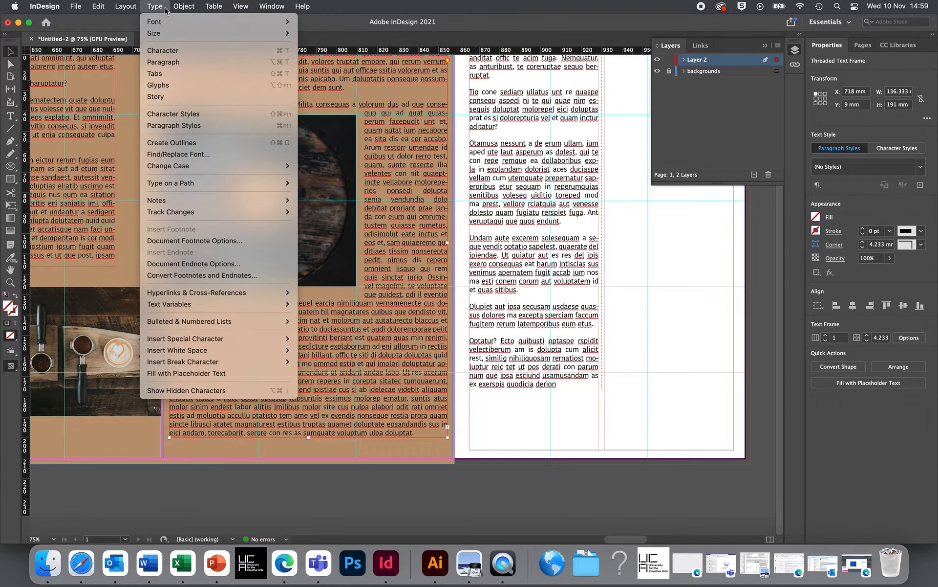
click(231, 373)
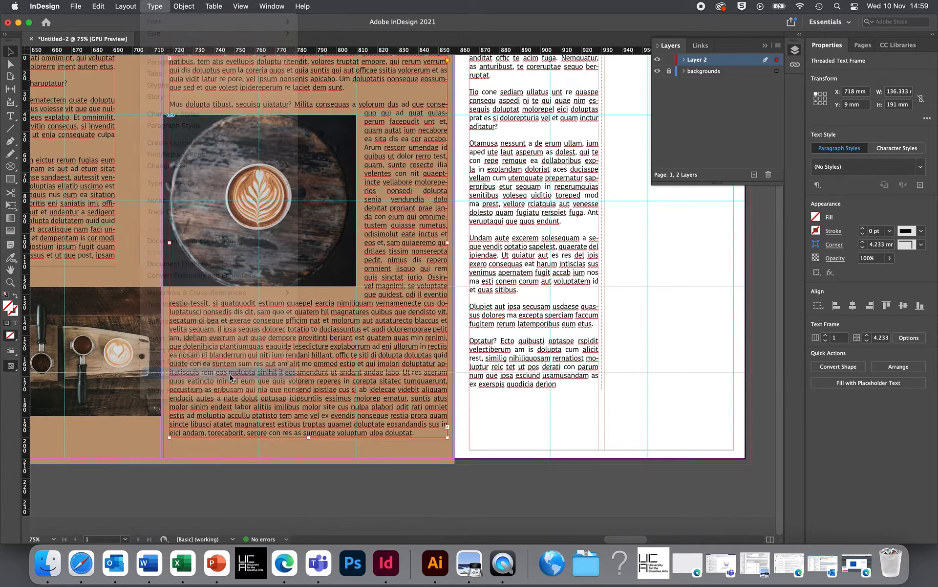
scroll(658, 351, up, 5)
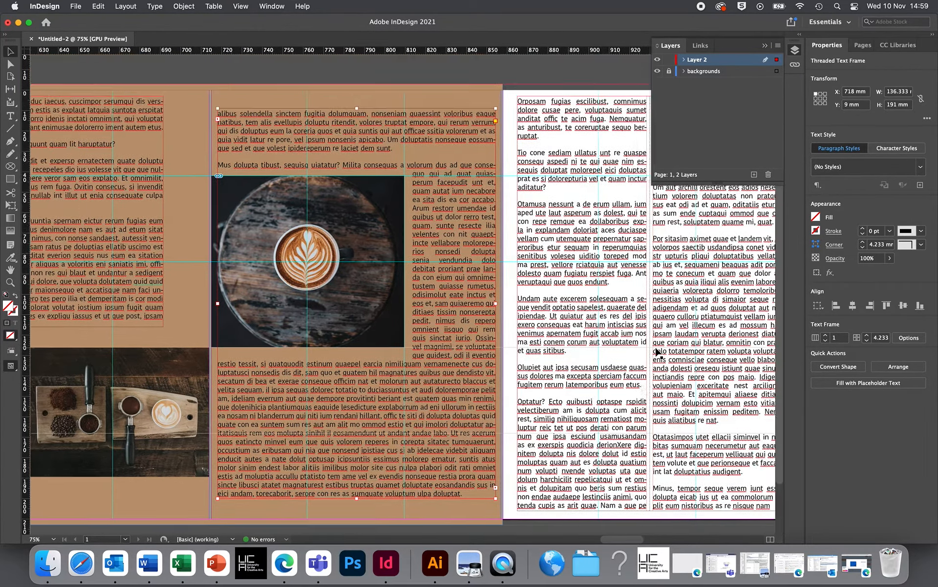
scroll(657, 351, right, 3)
scroll(658, 351, down, 2)
scroll(658, 351, left, 1)
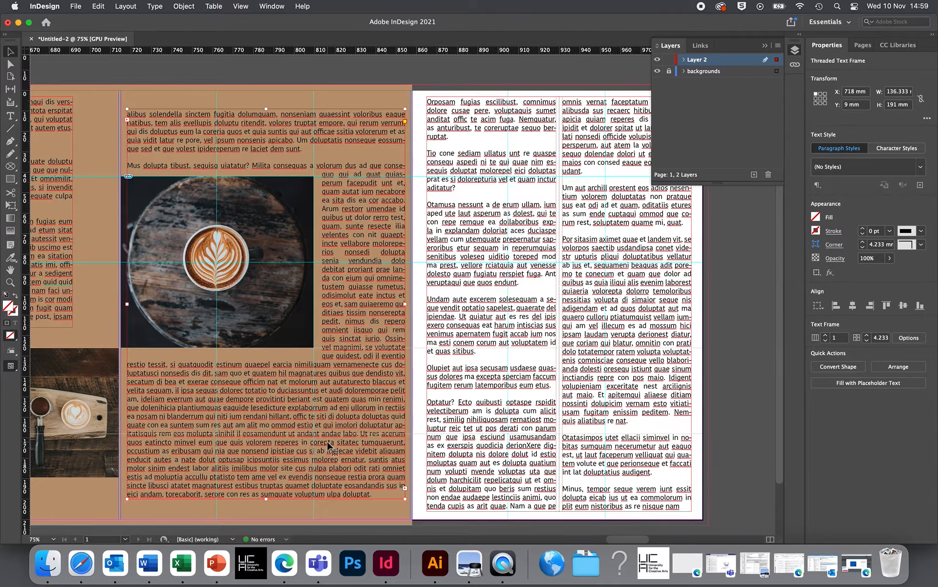
Copy the takeaway coffee cup group from coffee-03.eps in Illustrator and paste it into the InDesign spread.
click(435, 563)
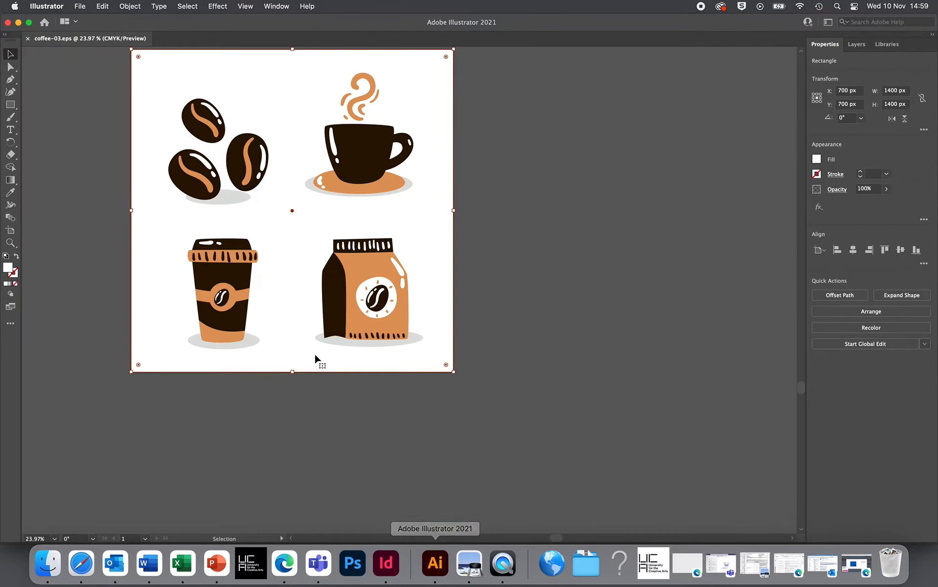
mouse_move(218, 295)
mouse_down()
mouse_move(244, 272)
mouse_move(224, 296)
mouse_up()
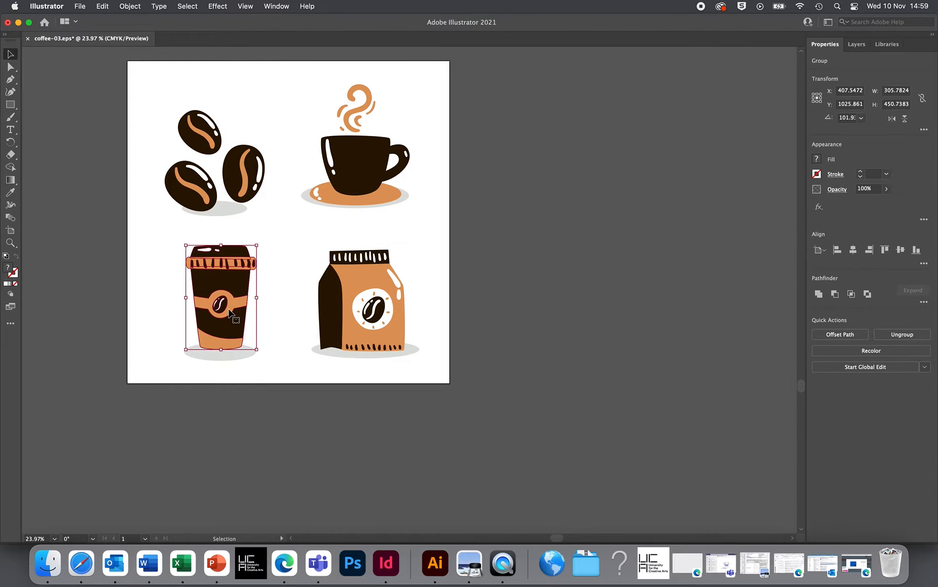
click(397, 557)
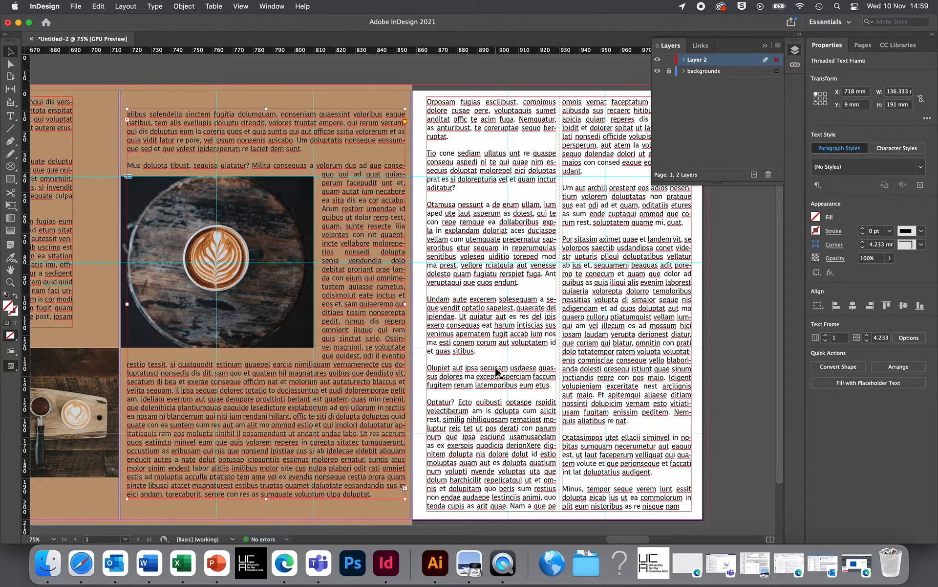
key(super+v)
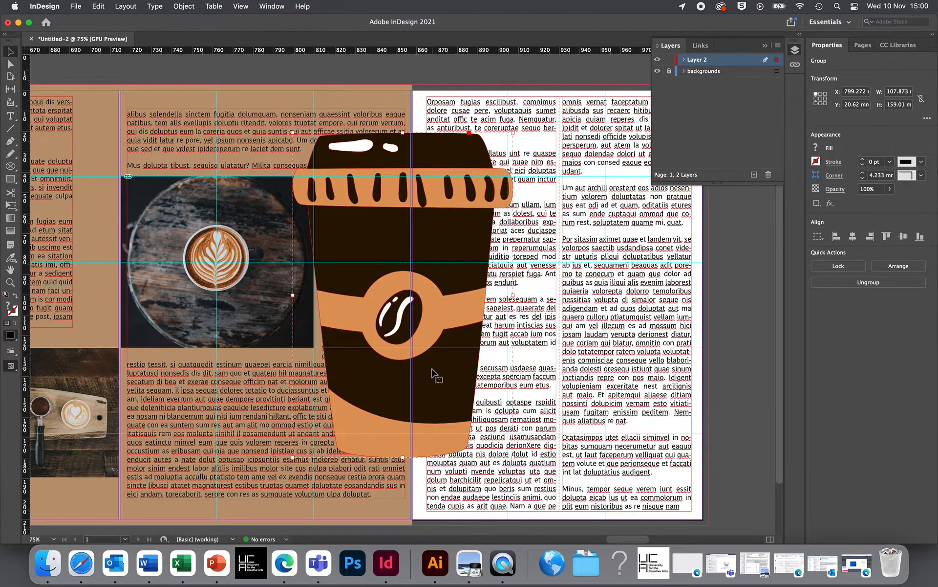
Move the pasted cup onto the white two-column page and scale it down proportionally to about 63 × 93 mm.
drag(434, 374, 540, 377)
drag(572, 237, 602, 247)
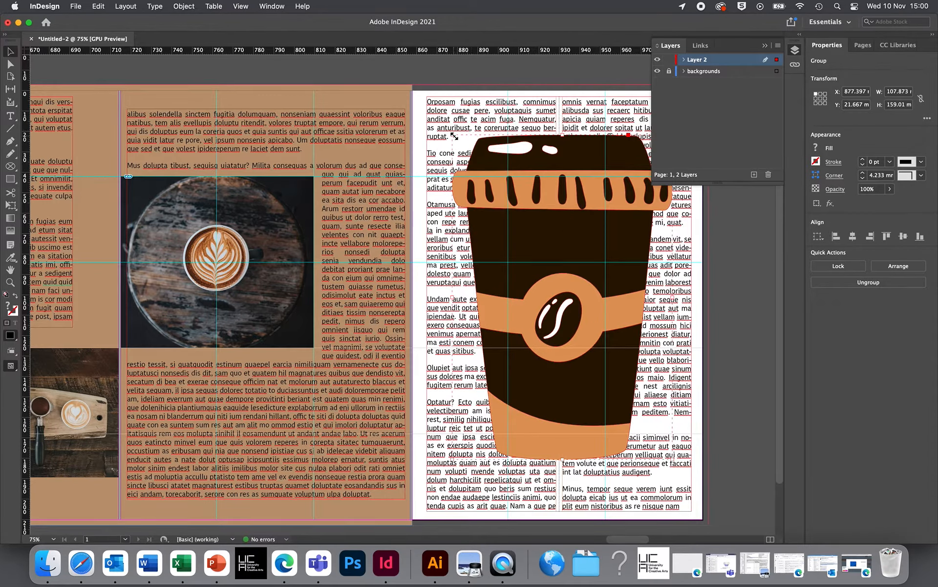
drag(455, 135, 596, 271)
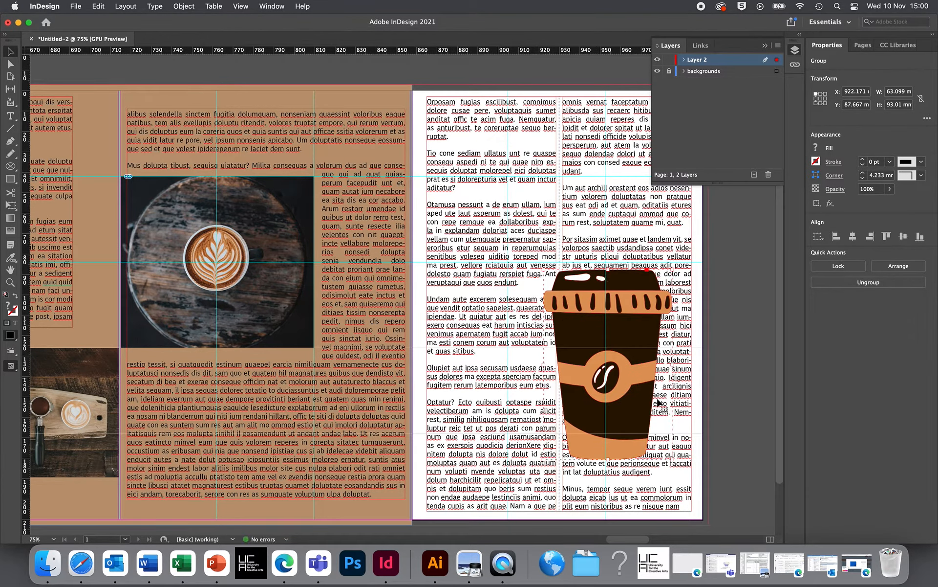
drag(615, 405, 572, 381)
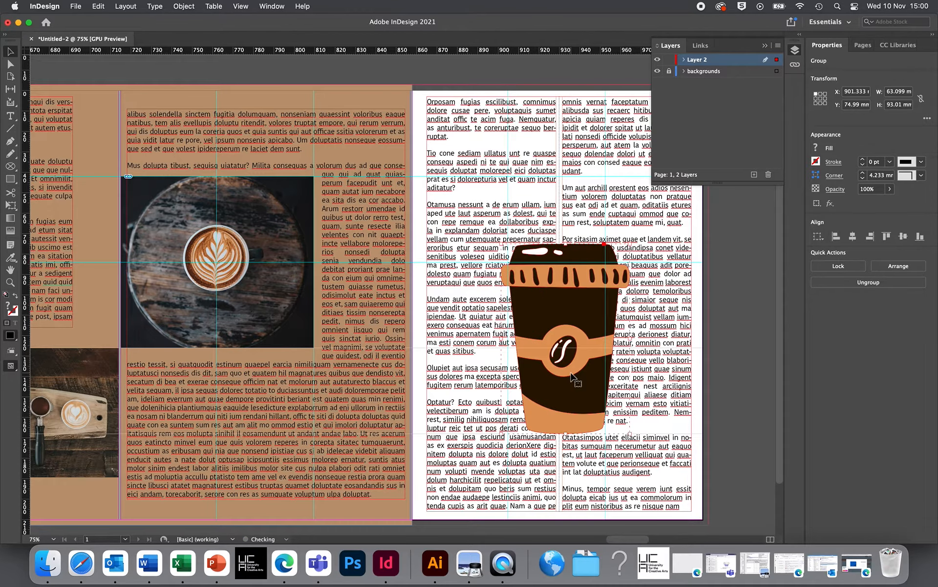
double_click(565, 363)
click(588, 313)
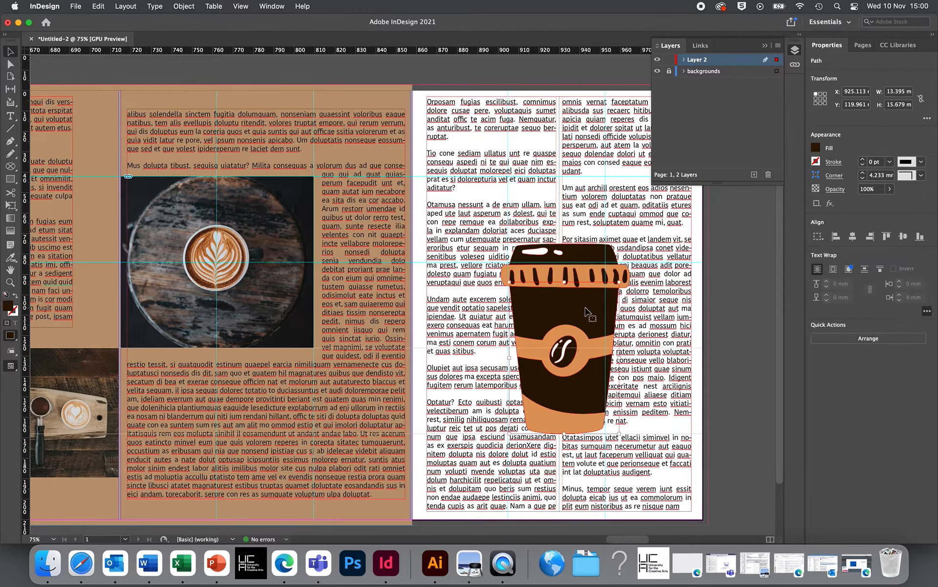
key(Escape)
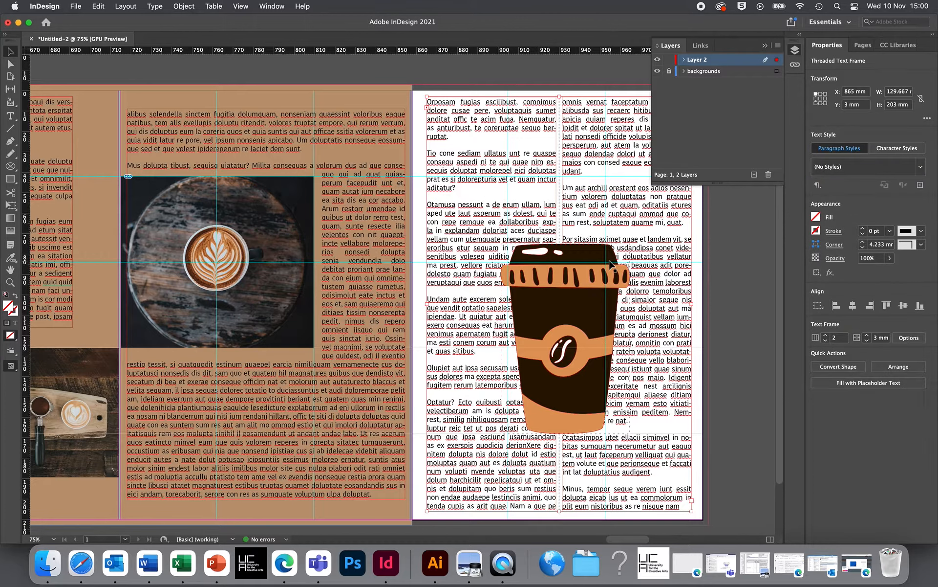
double_click(608, 341)
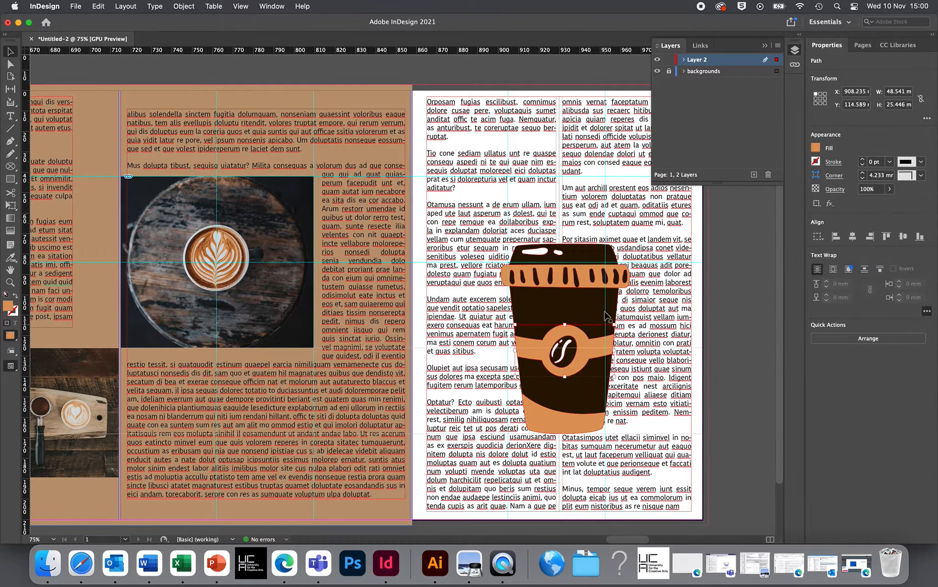
click(602, 253)
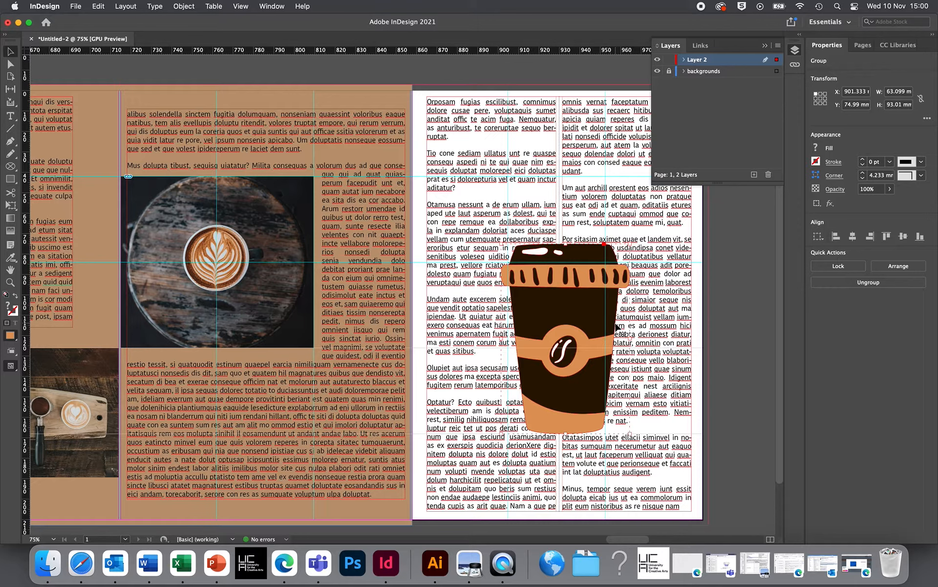
key(super+equal)
key(super+equal)
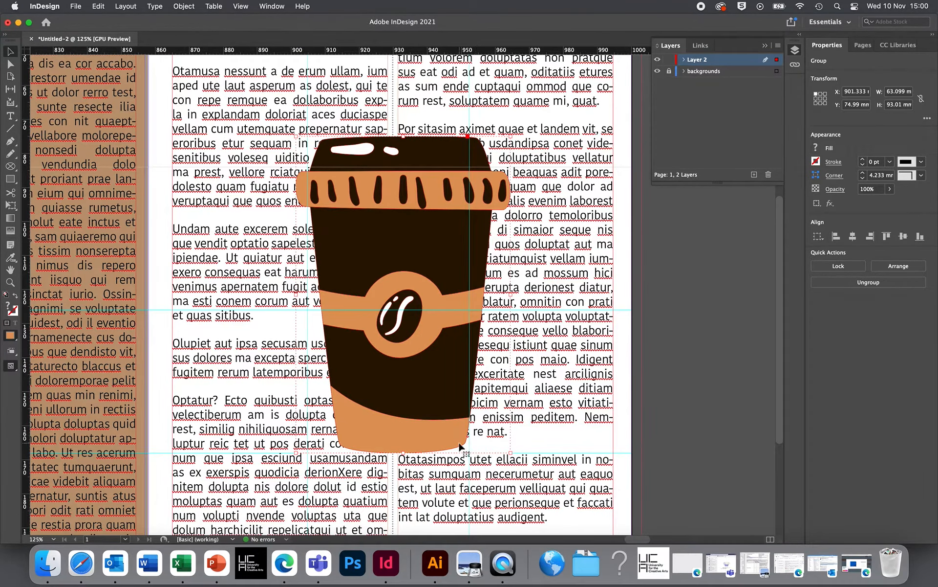
drag(449, 475, 417, 386)
key(super+z)
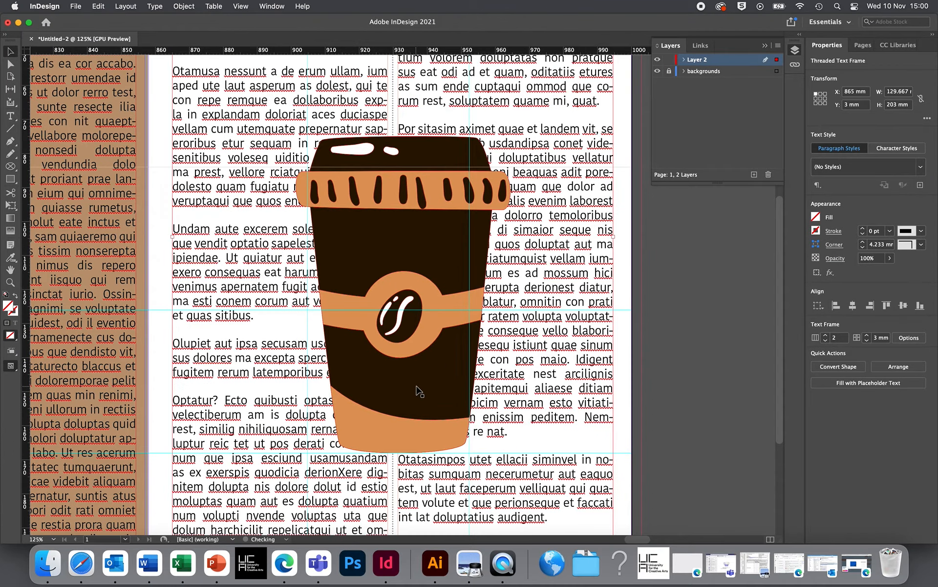
double_click(469, 388)
drag(457, 386, 448, 356)
key(super+z)
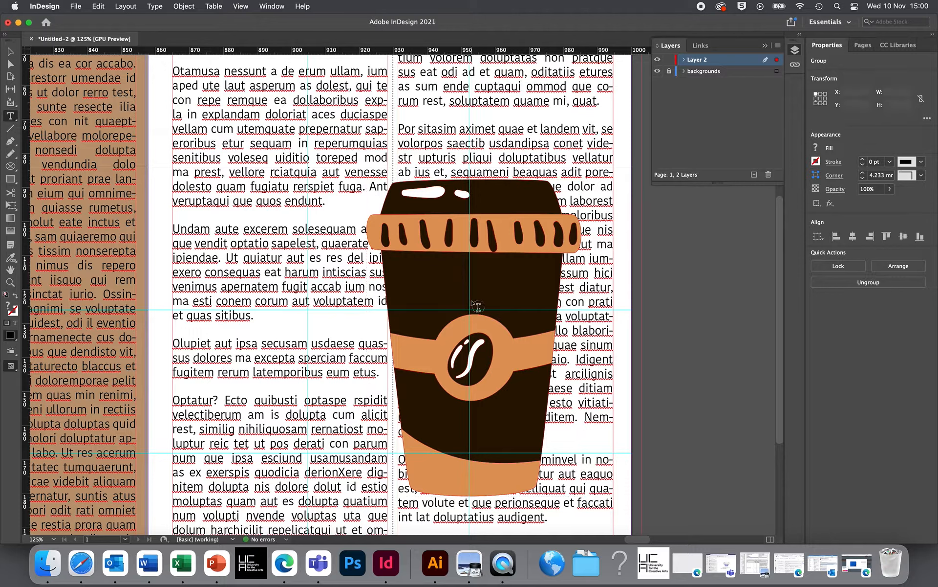
Move the cup group to about X 912 mm, Y 85.2 mm, overlapping both text columns.
key(super+shift+a)
click(10, 51)
click(408, 222)
drag(406, 220, 373, 212)
double_click(373, 212)
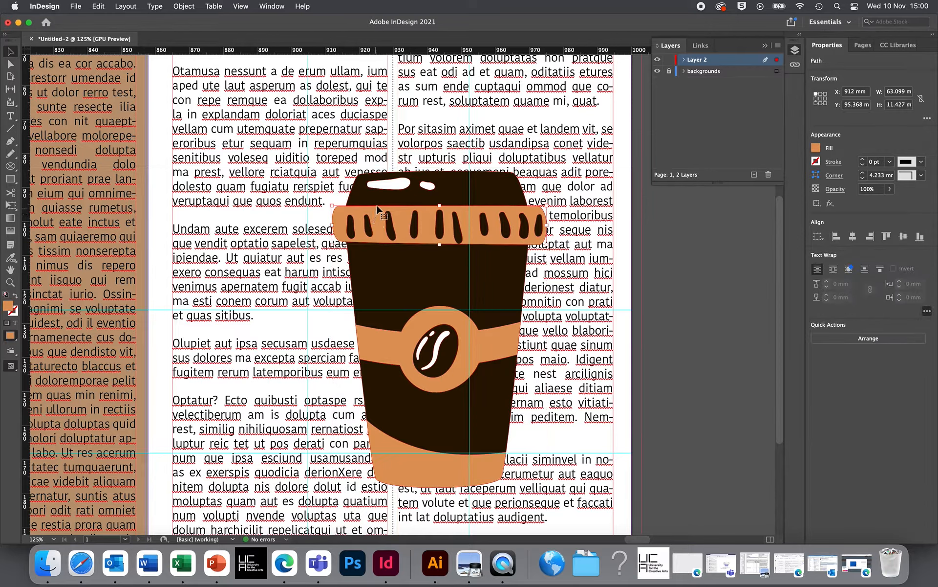
shift+click(336, 223)
click(365, 287)
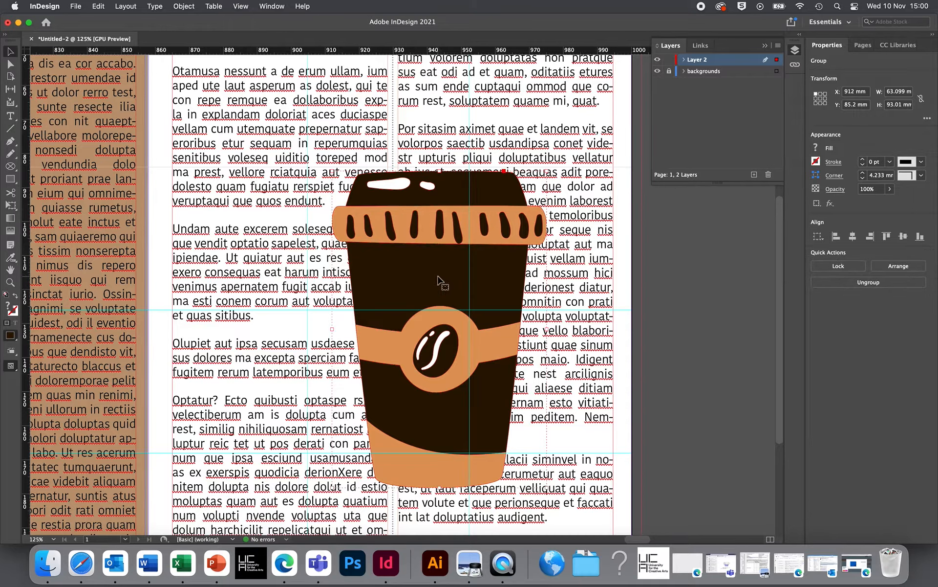
Wrap the text around the object shape of the cup's dark body with a 2 mm offset.
double_click(423, 280)
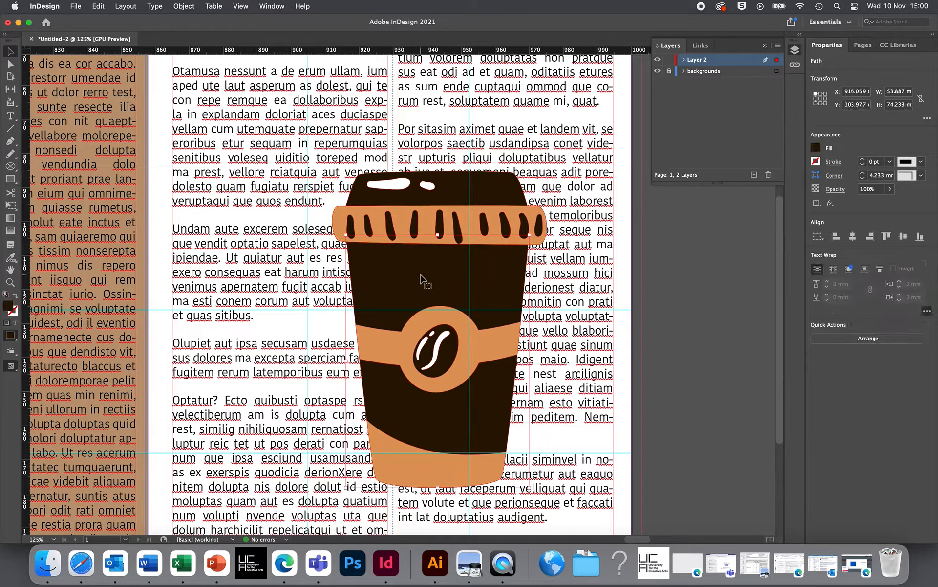
click(848, 270)
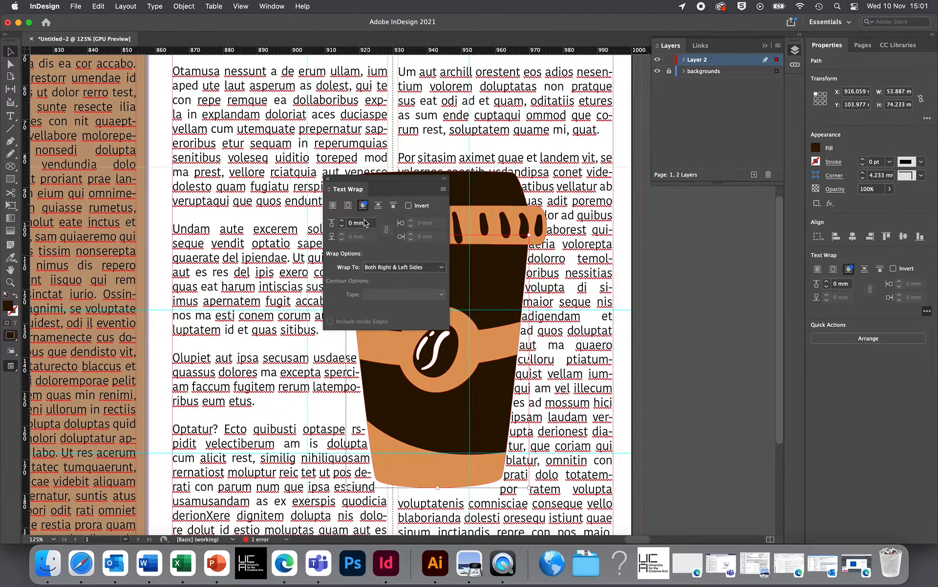
click(341, 221)
click(342, 220)
Wrap the text around the object shape of the cup's dark lid with a 2 mm offset.
click(514, 200)
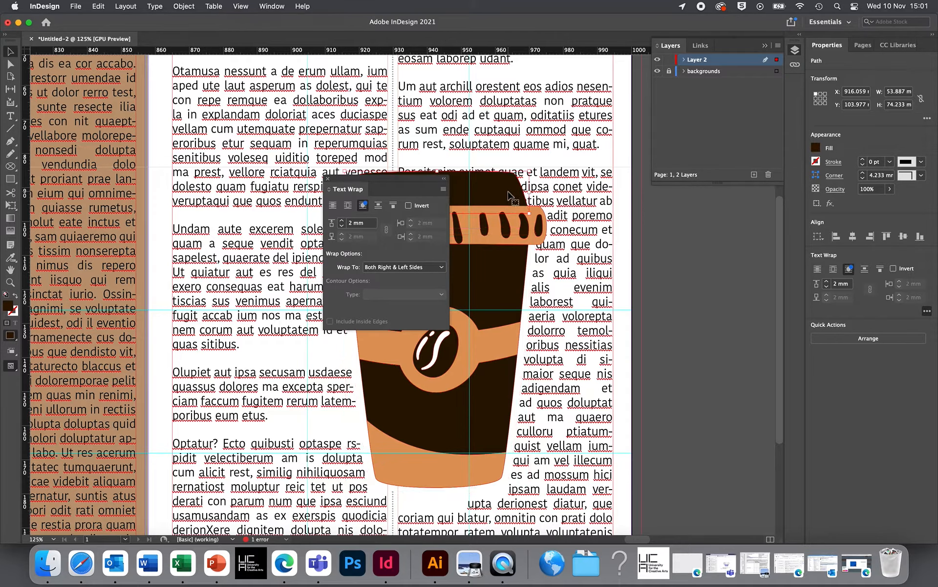
click(849, 269)
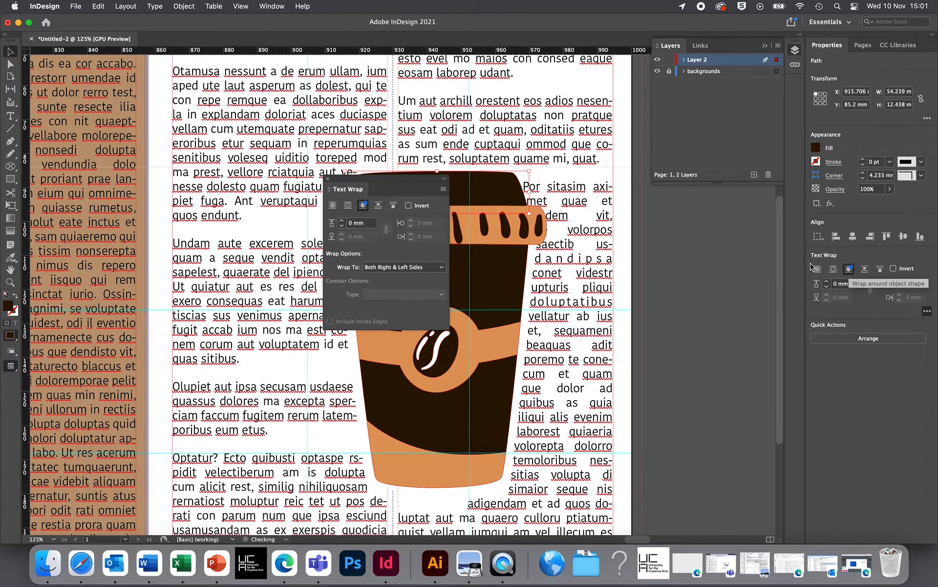
click(341, 220)
click(342, 220)
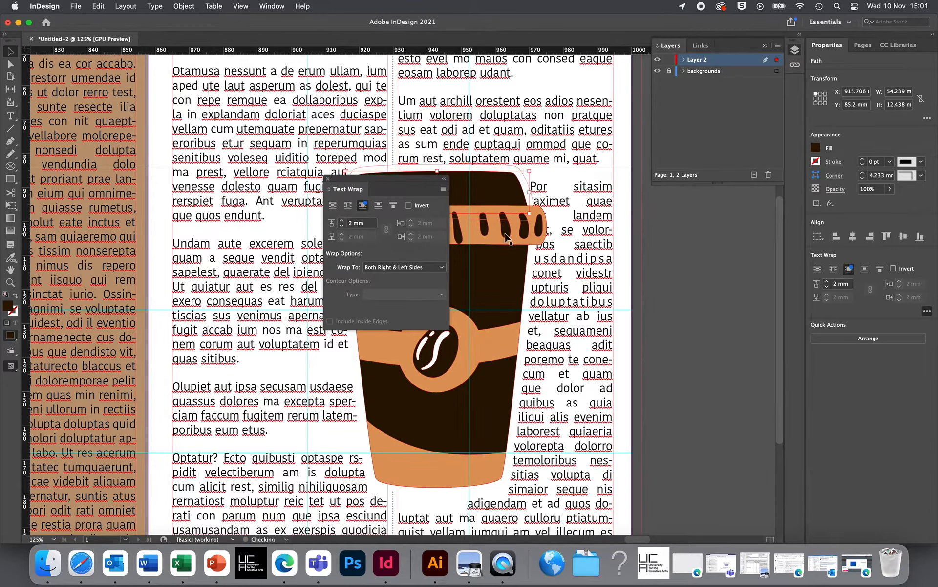
Wrap the text around the object shape of the orange rim below the cup's lid with a 1 mm offset.
click(539, 216)
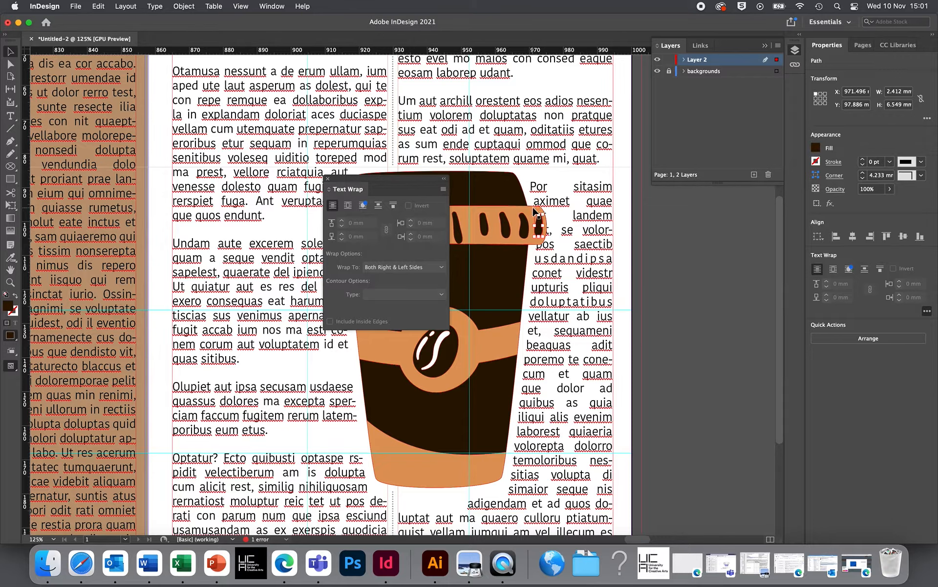
click(506, 287)
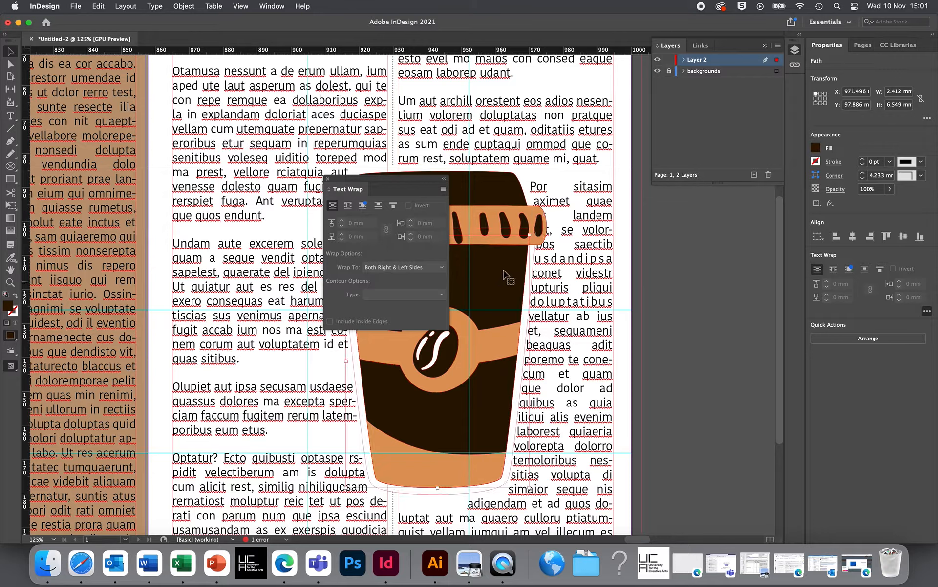
click(542, 241)
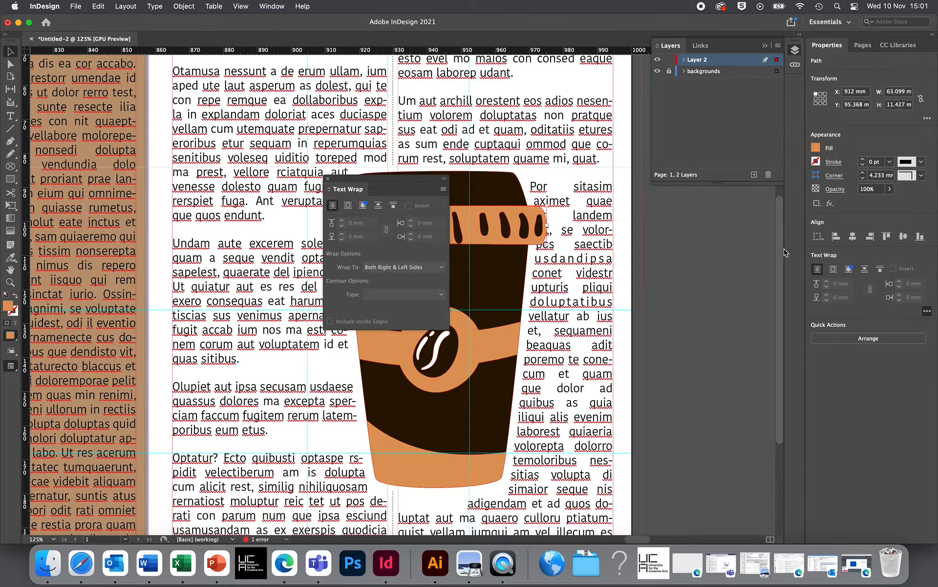
click(849, 269)
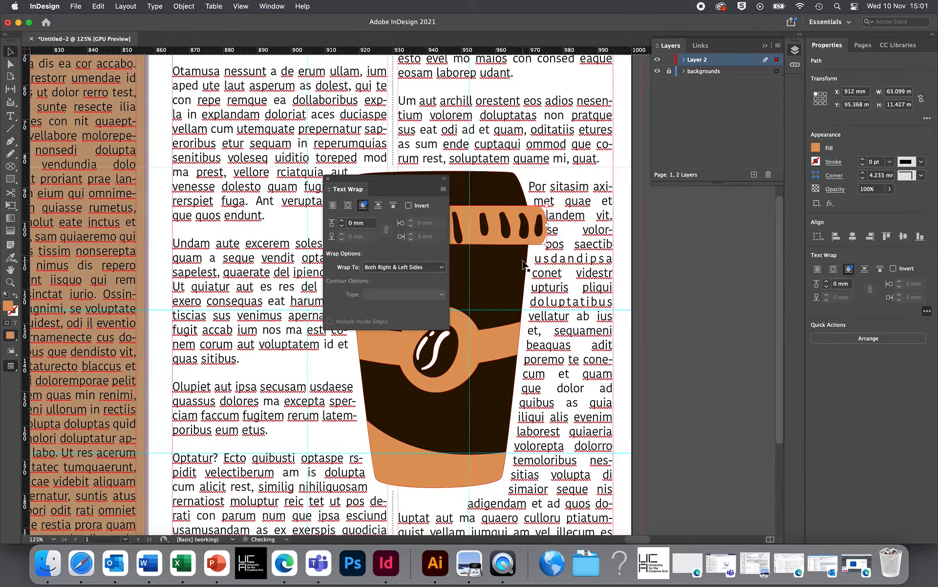
click(342, 221)
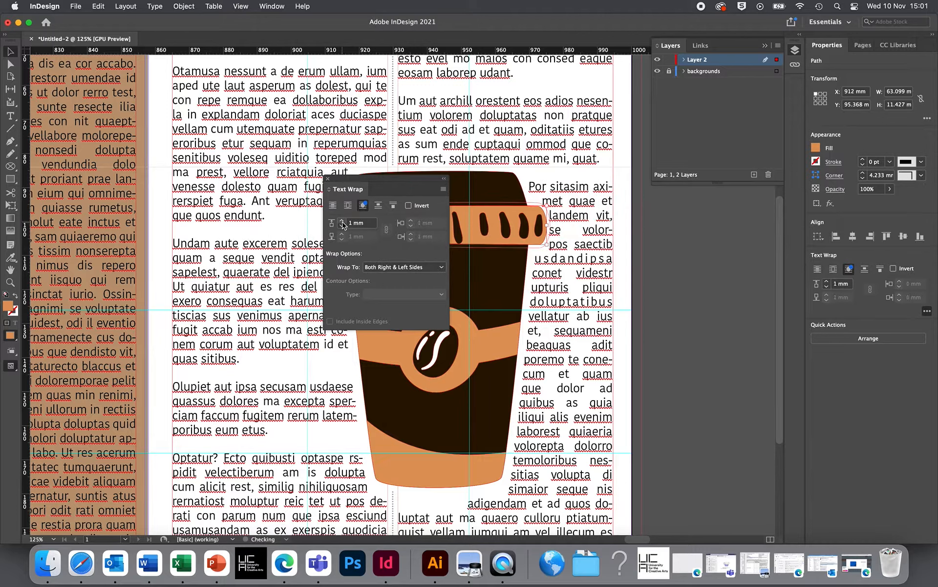
click(342, 221)
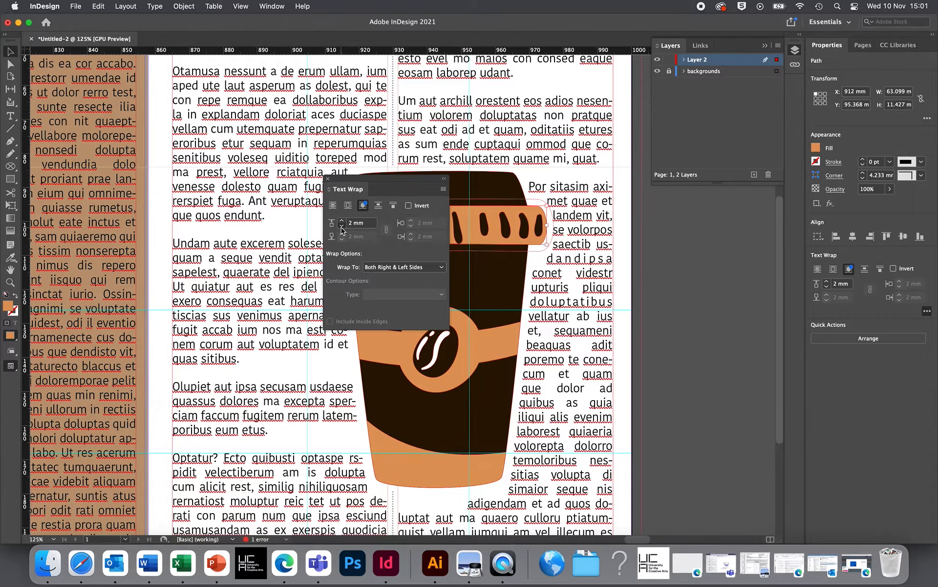
click(342, 226)
Move the whole cup to about X 902.4 mm, Y 73.2 mm and scale it proportionally to about 58 × 85 mm.
click(501, 355)
drag(501, 356, 465, 313)
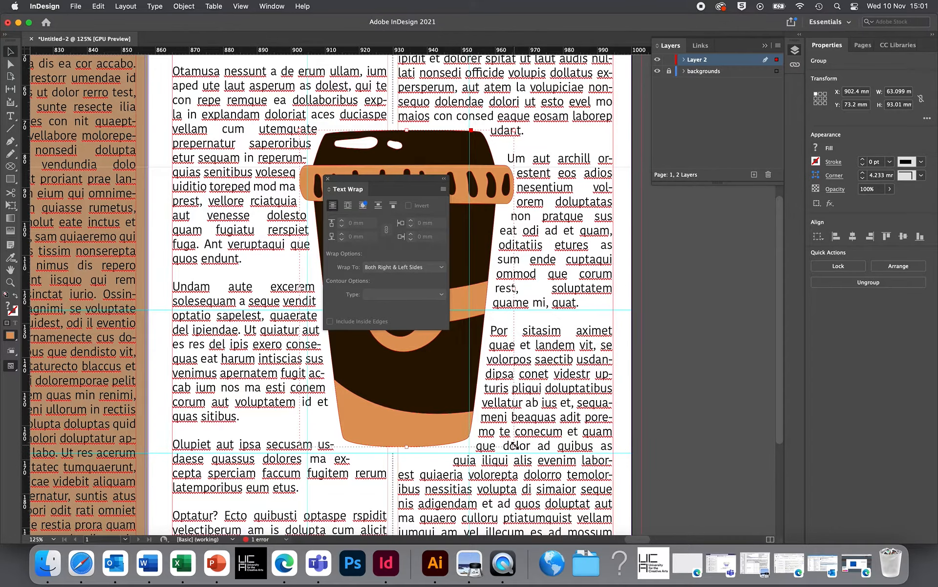
drag(514, 446, 491, 418)
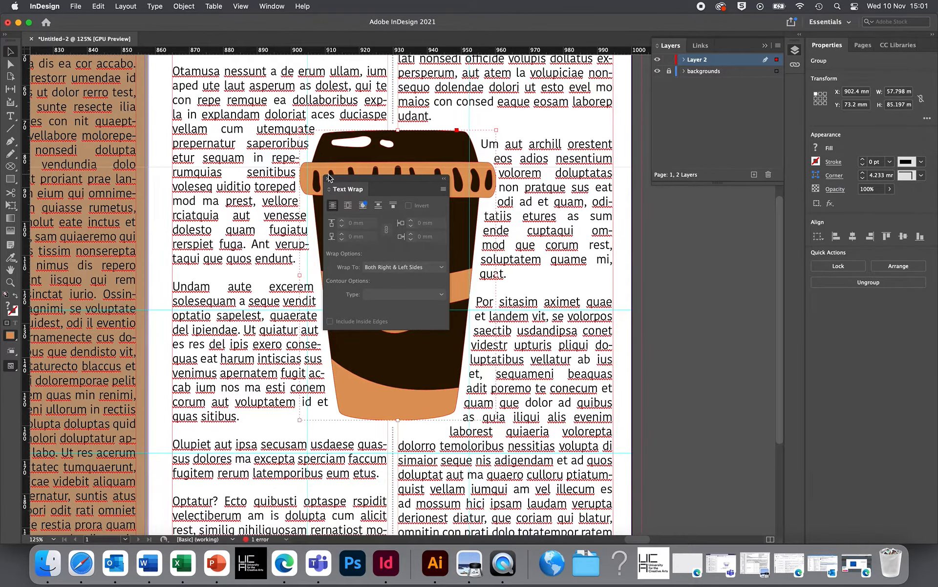
click(328, 180)
scroll(367, 240, down, 3)
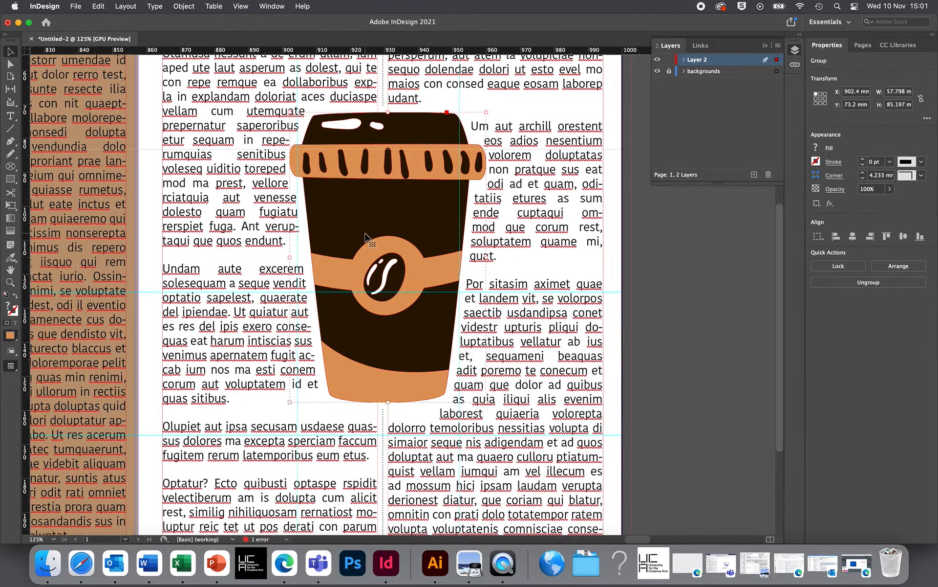
Review the layout panel by panel, from the cup page back to the dark brown photo panels, including the full-spread view.
scroll(368, 240, down, 3)
scroll(367, 239, left, 5)
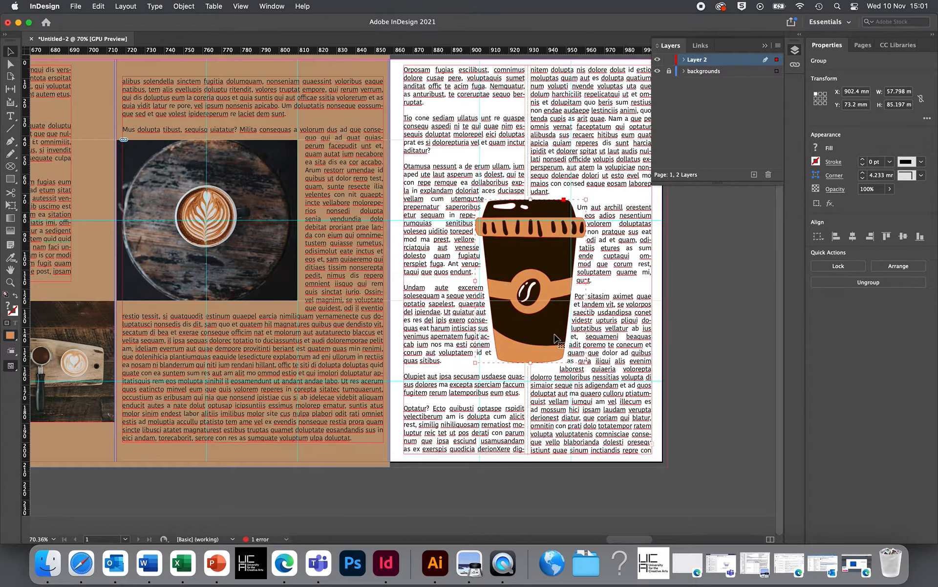
scroll(536, 338, up, 1)
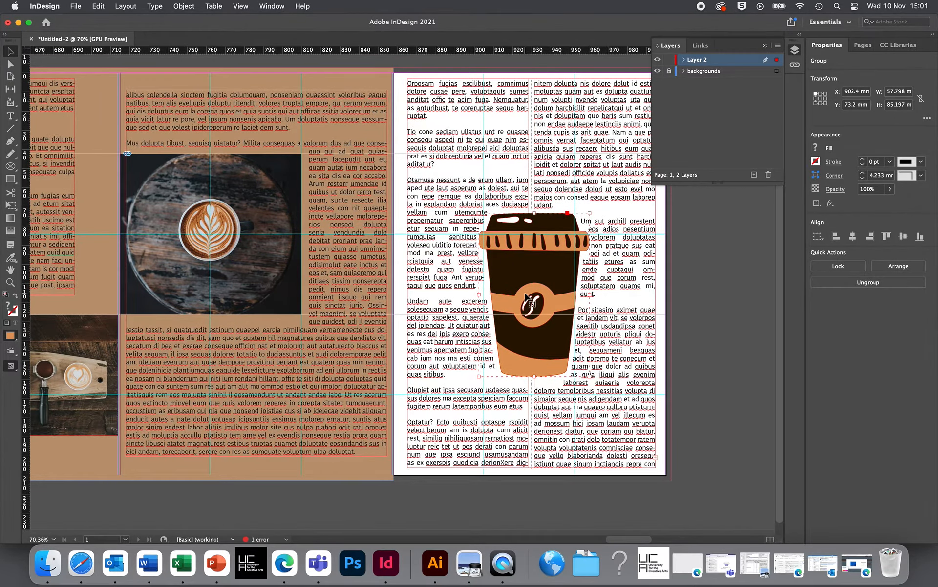
scroll(530, 293, left, 6)
scroll(527, 296, left, 15)
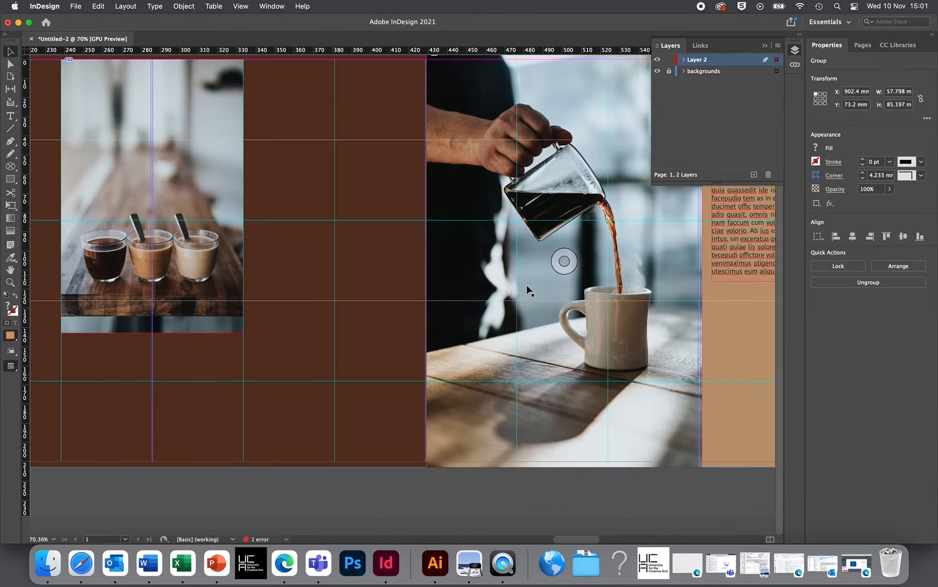
key(alt+super+0)
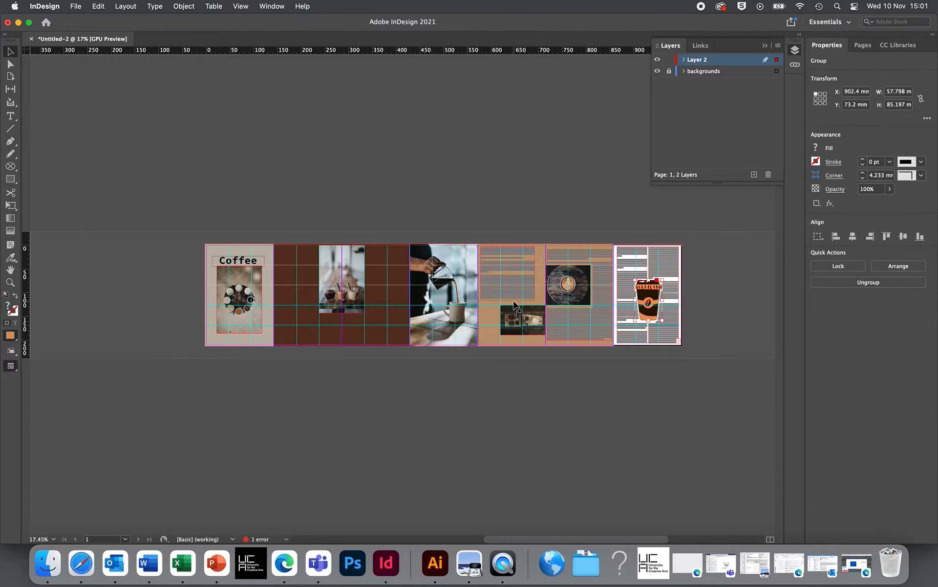
key(super+equal)
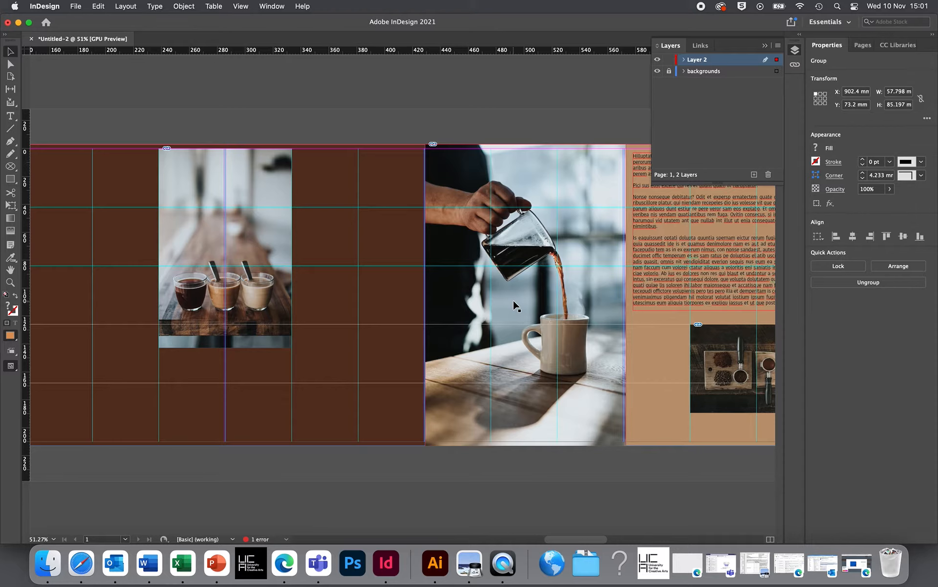
In Illustrator's coffee-03.eps, isolate the coffee beans group, move the right-hand bean up beside the steaming cup and copy it.
click(48, 562)
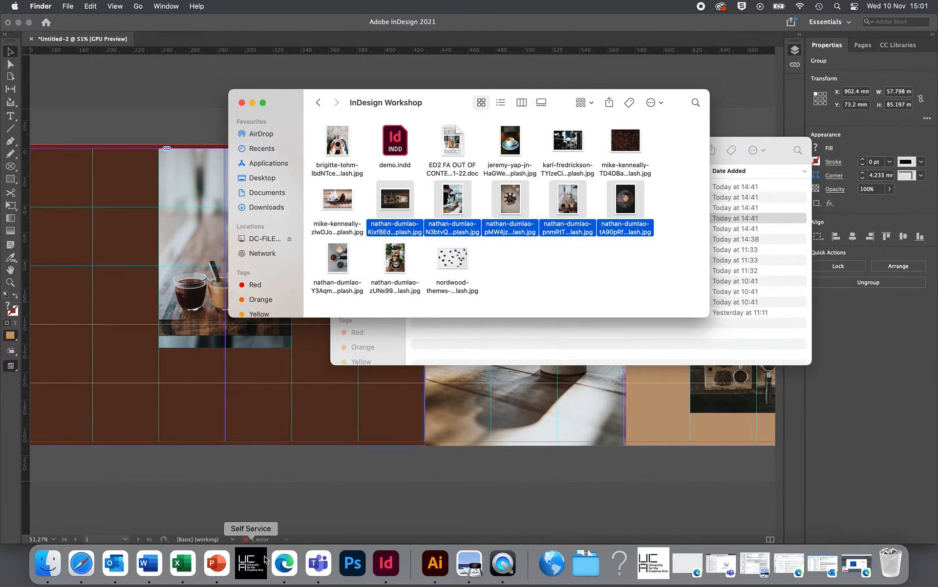
click(435, 563)
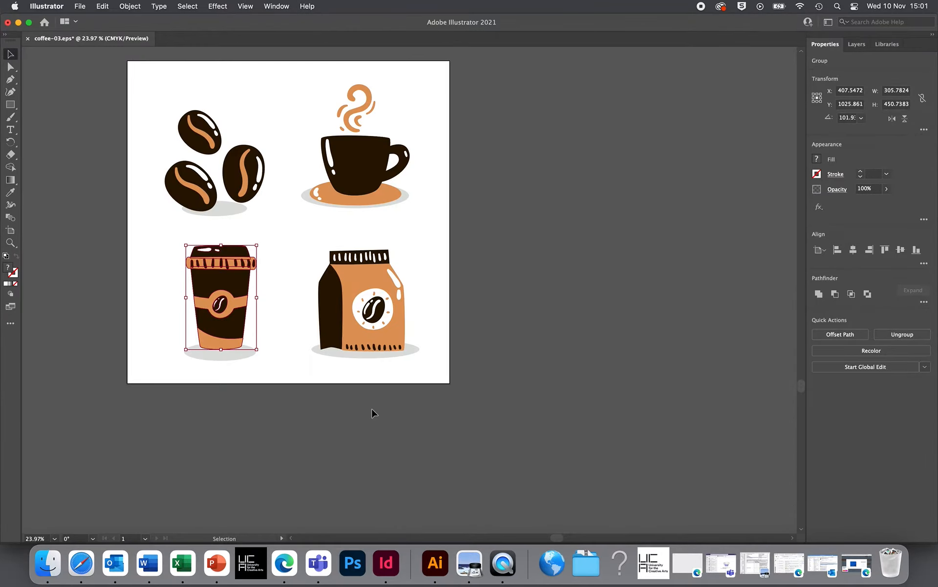
click(349, 161)
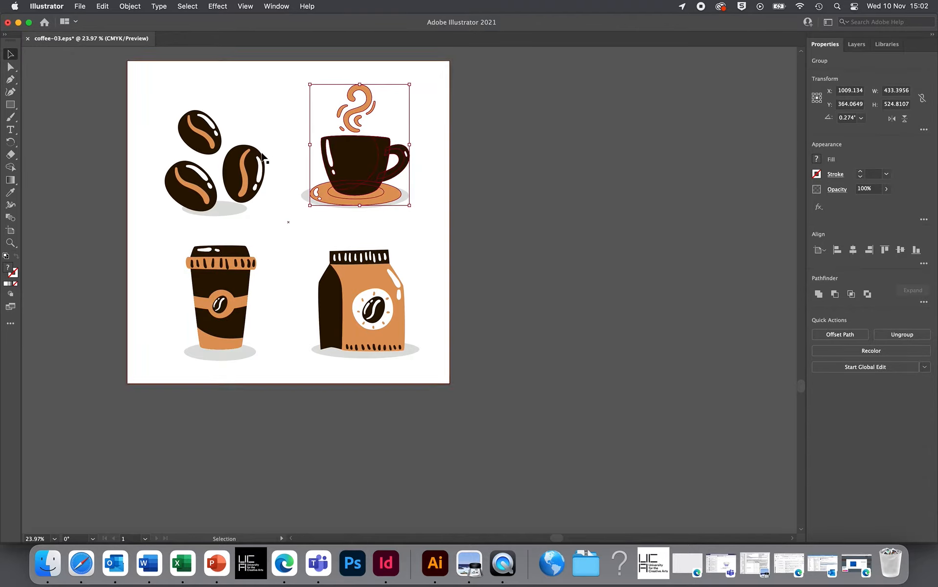
click(231, 160)
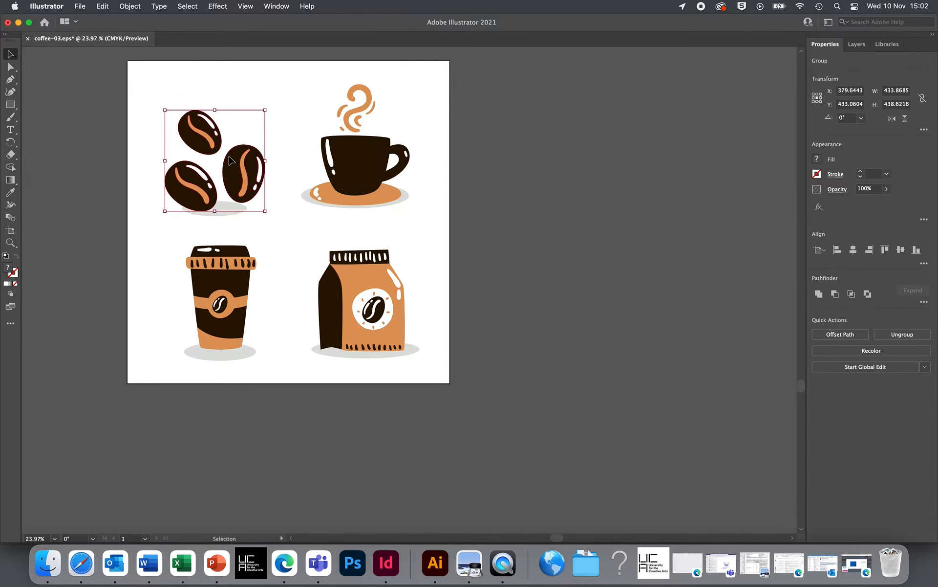
double_click(235, 166)
click(234, 166)
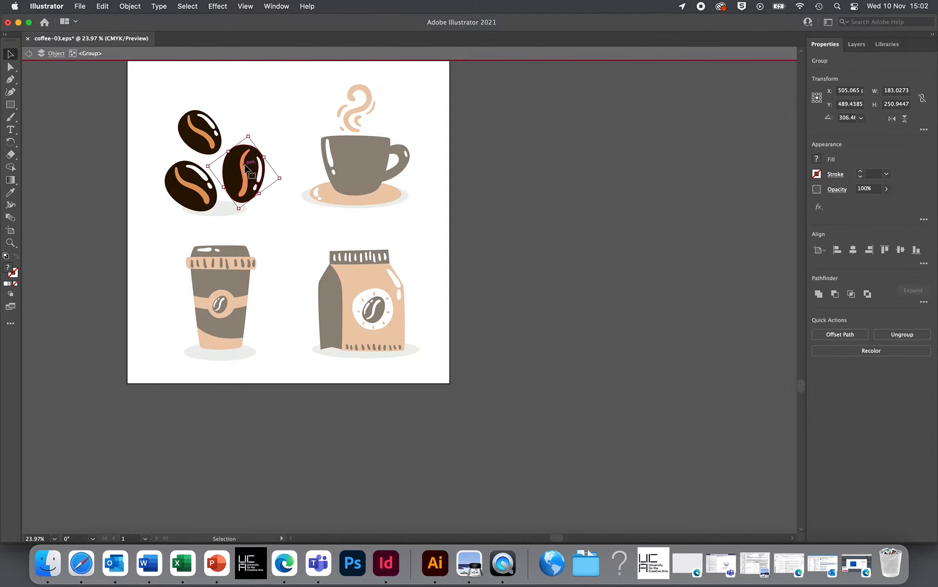
shift+click(245, 168)
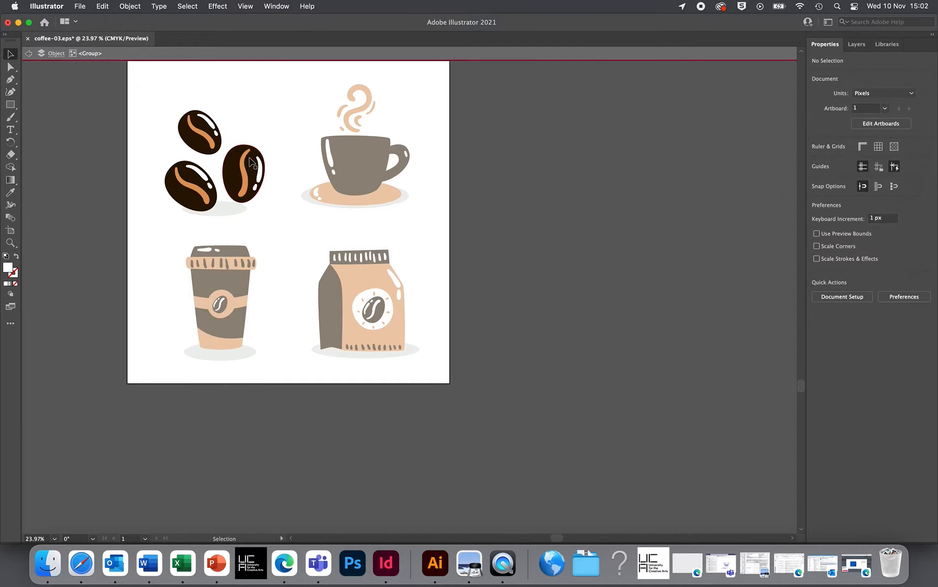
click(240, 185)
drag(239, 184, 276, 138)
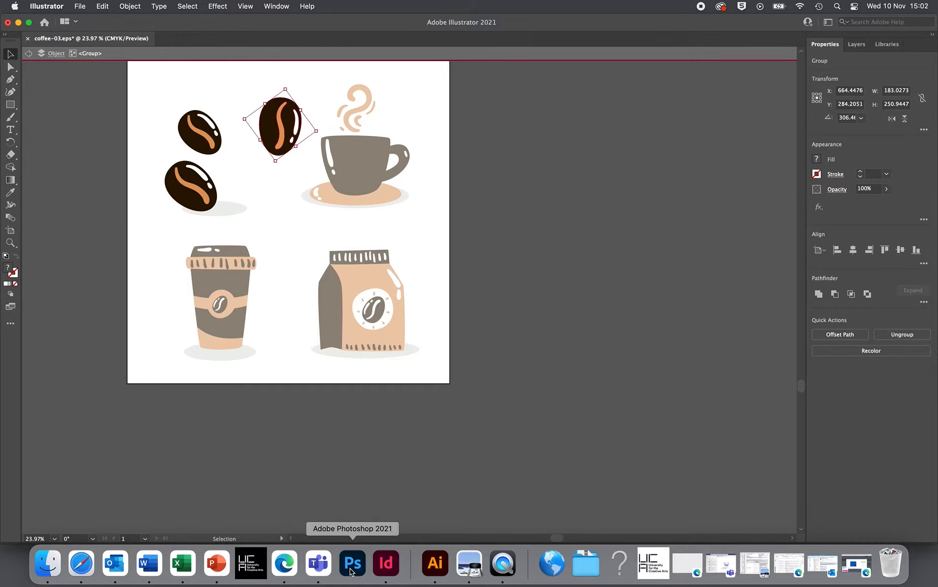
Switch to InDesign, paste the coffee bean and move it to X 195 mm, Y 110 mm on the dark brown panel.
click(386, 565)
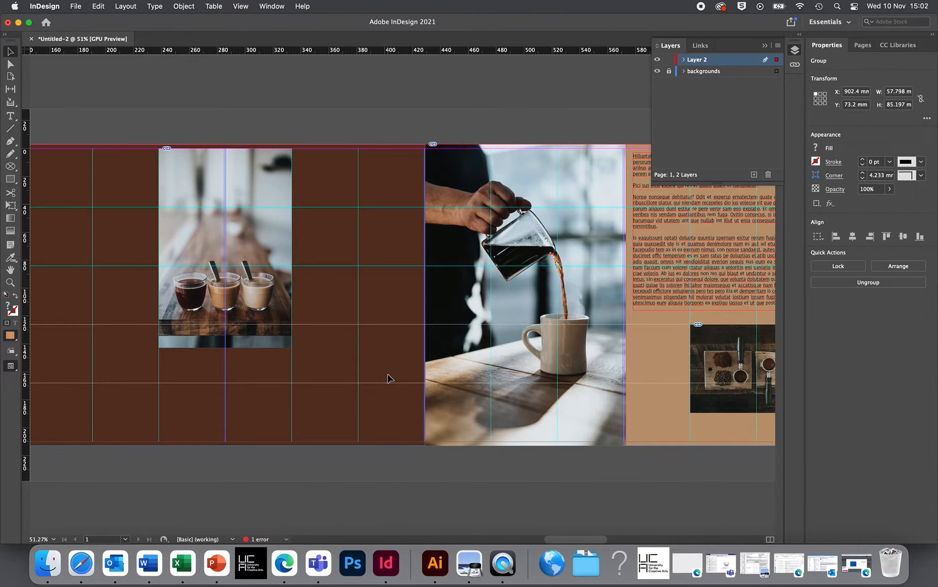
key(super+v)
scroll(387, 375, left, 5)
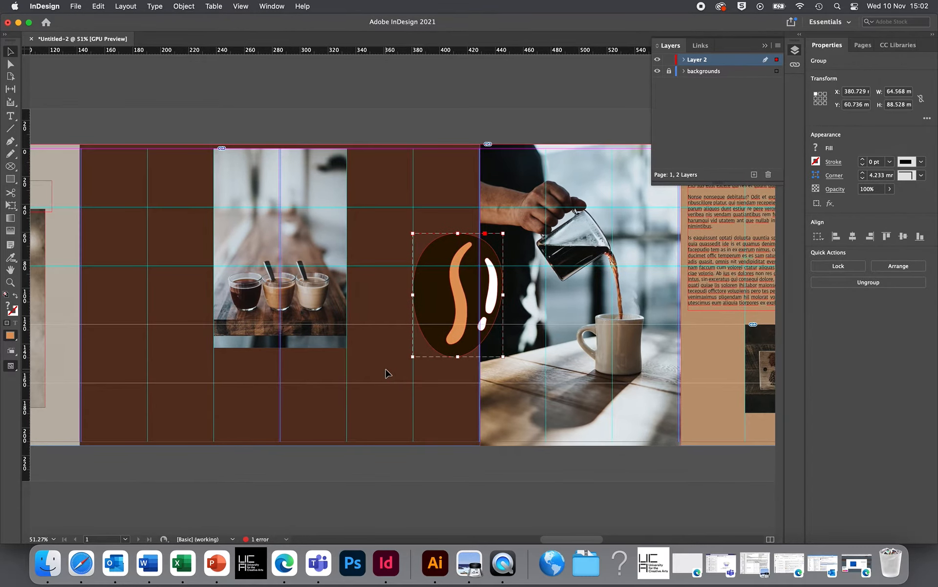
click(431, 331)
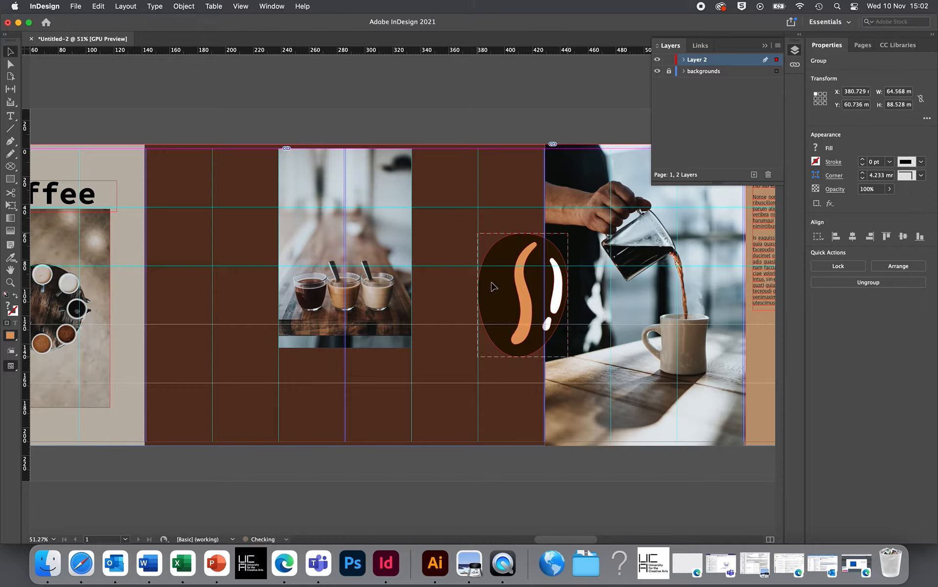
click(518, 277)
drag(518, 276, 257, 347)
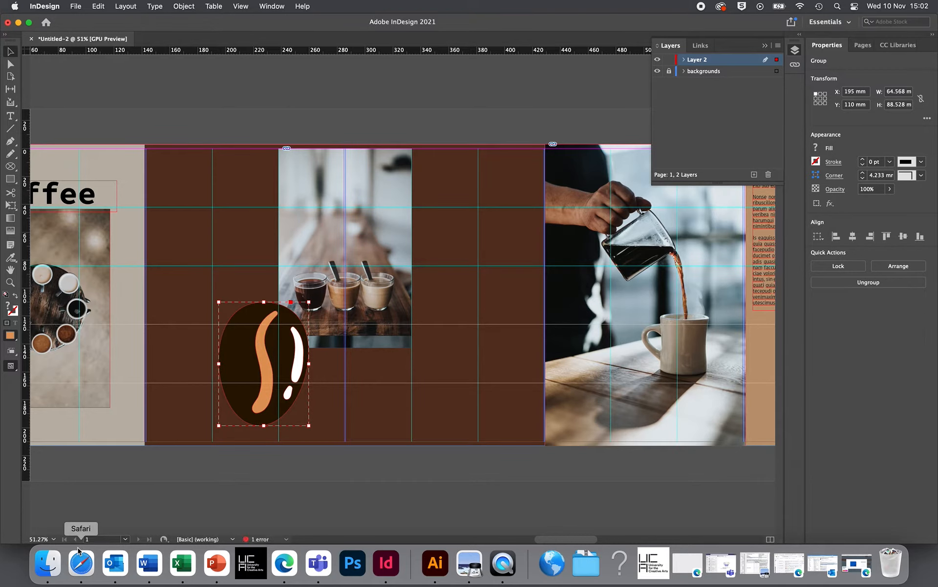
Place the roasted coffee beans photo from the InDesign Workshop folder inside the dark shape of the pasted bean.
click(48, 562)
click(543, 286)
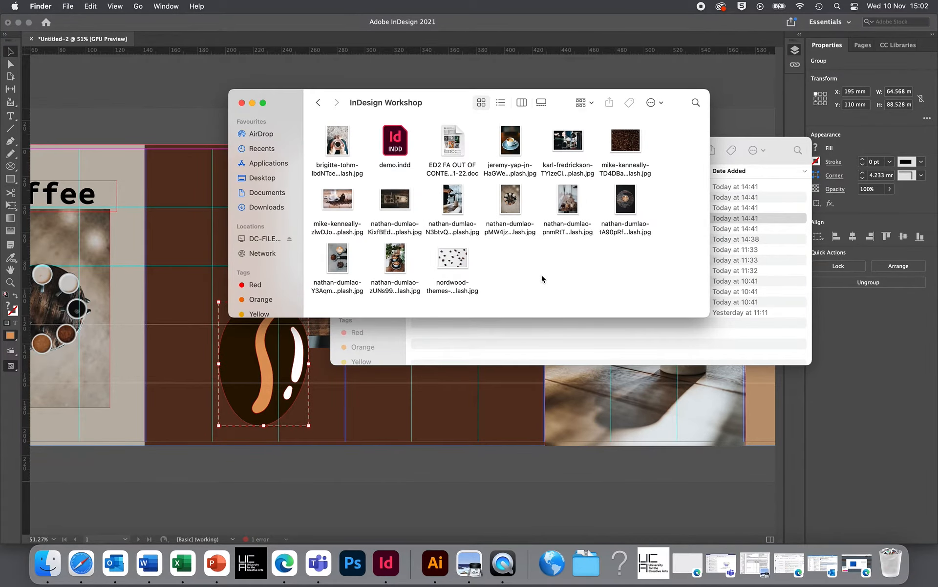
click(631, 147)
drag(634, 146, 242, 331)
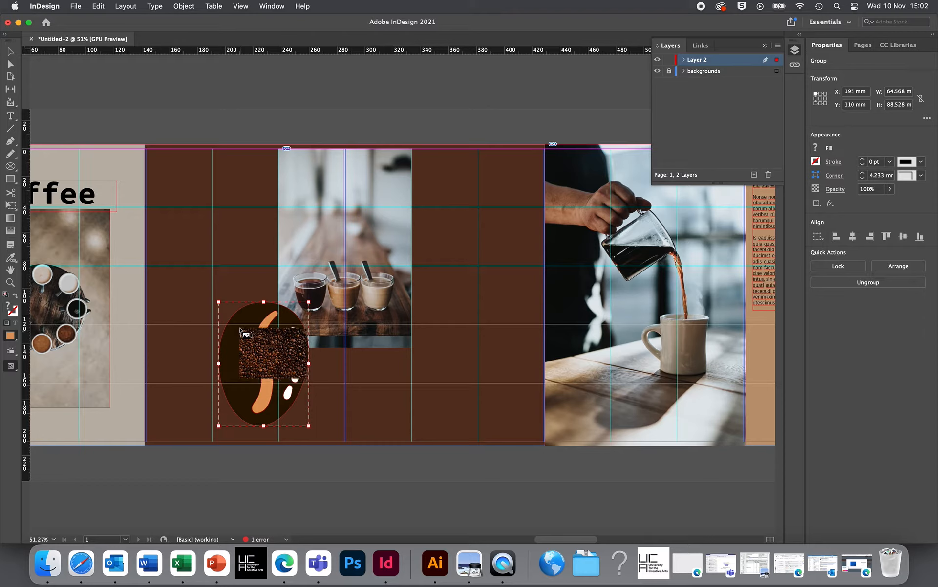
key(super+z)
click(238, 324)
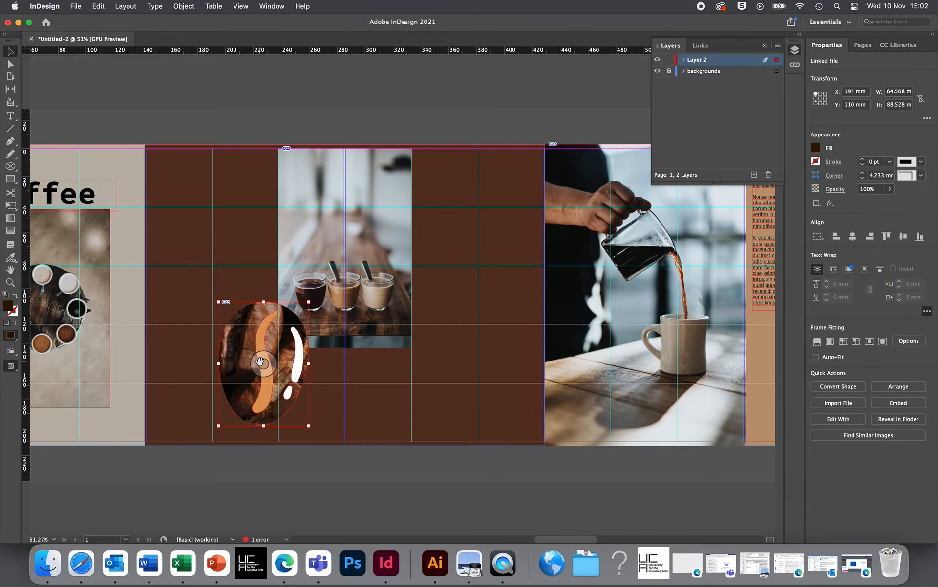
Fit the coffee beans photo with Fill Frame Proportionally inside the bean shape and deselect it.
right_click(241, 366)
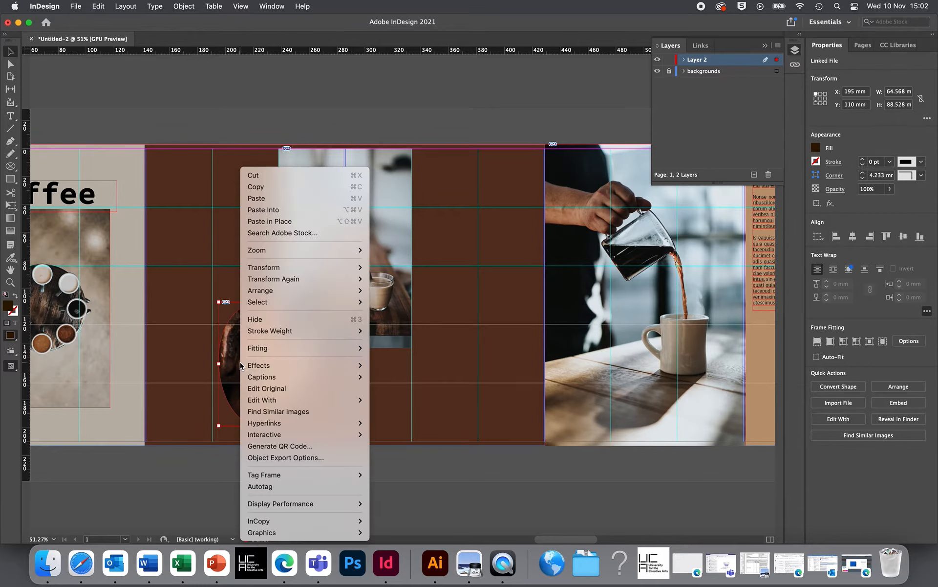
mouse_move(286, 352)
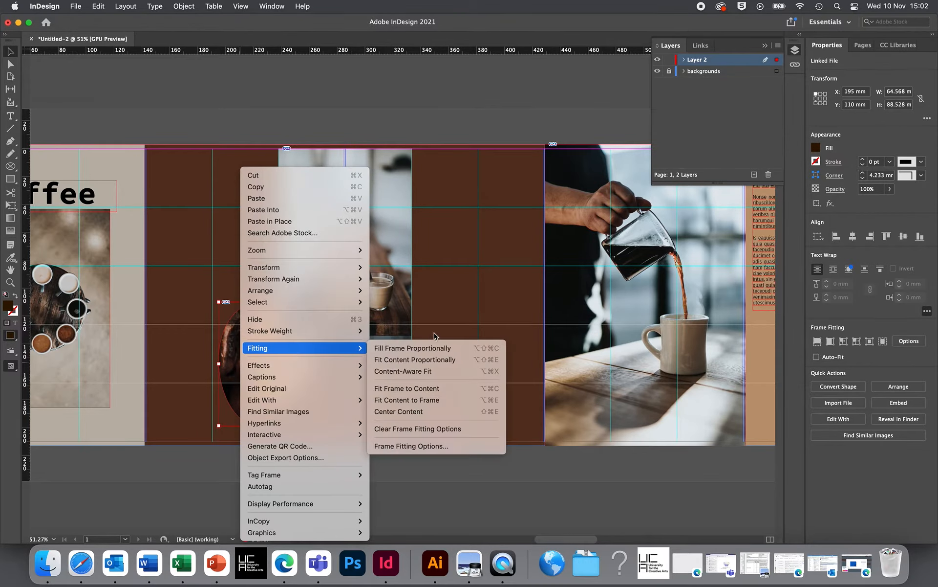
click(436, 348)
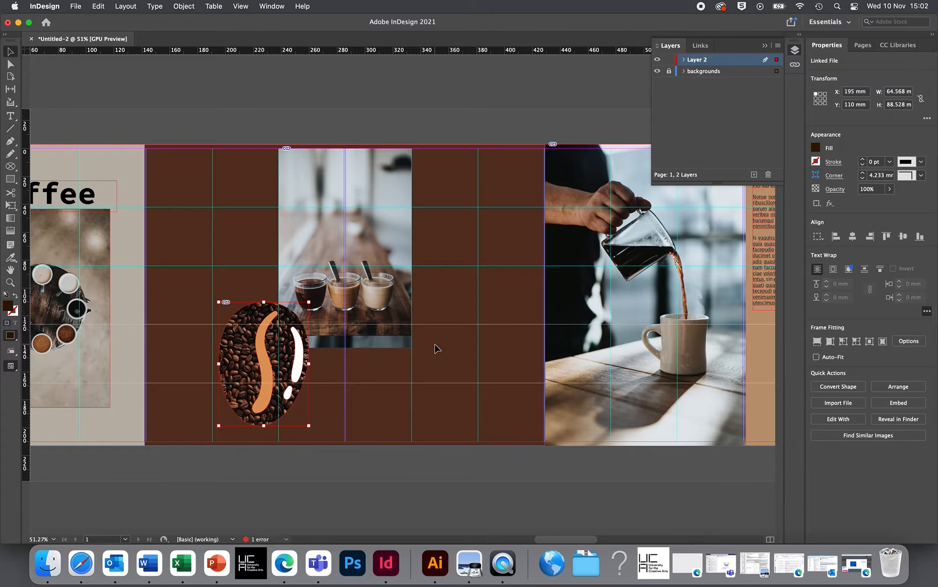
click(440, 389)
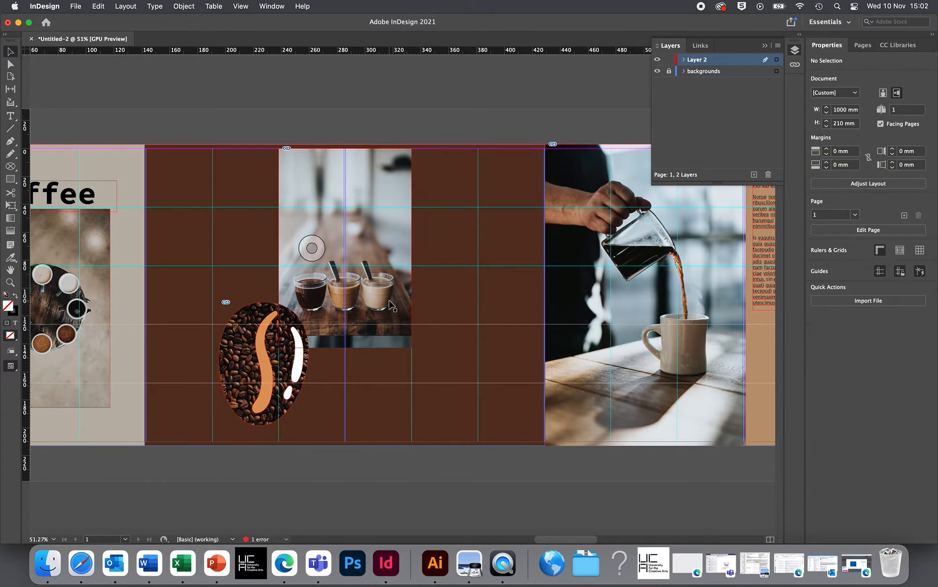
click(356, 241)
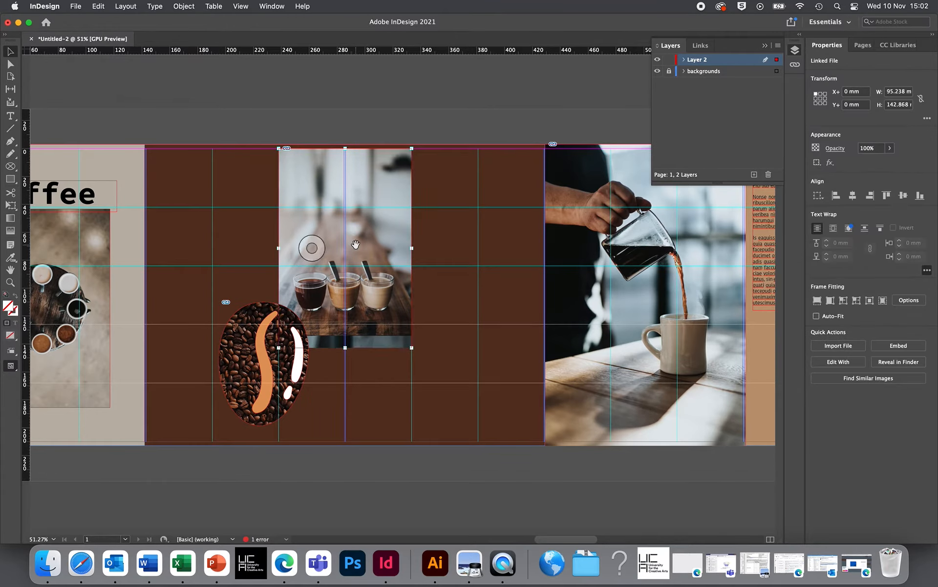
drag(346, 148, 350, 196)
drag(361, 324, 359, 334)
key(ctrl+z)
key(ctrl+z)
drag(346, 148, 346, 179)
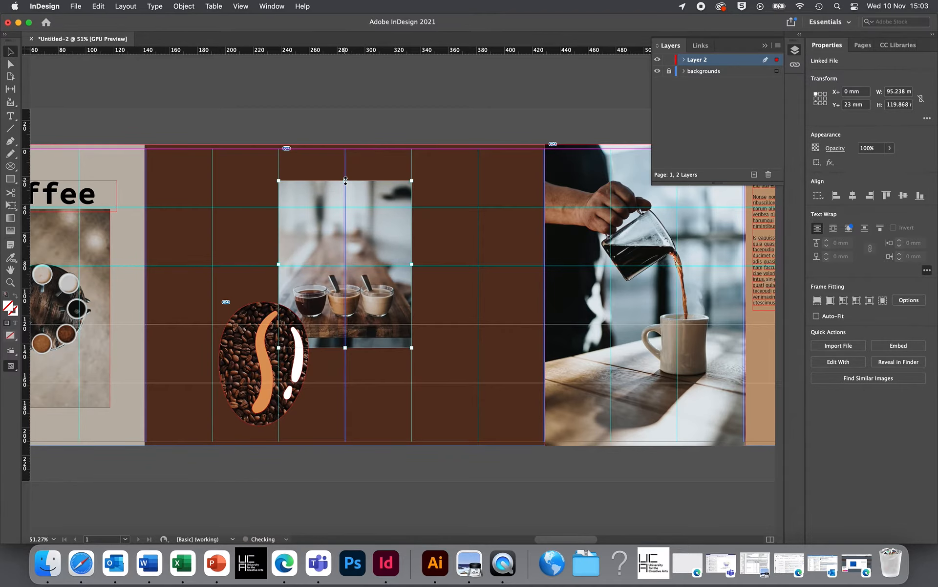
key(ctrl+z)
click(361, 116)
Crop the three-glasses photo frame at both ends so it starts at Y 42 mm and is 87 mm high.
click(343, 154)
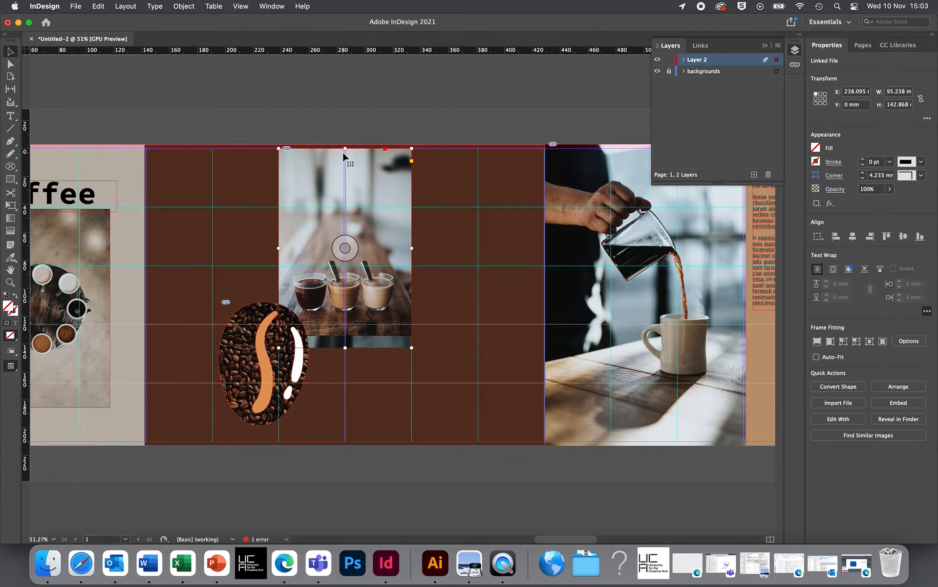
drag(345, 148, 350, 207)
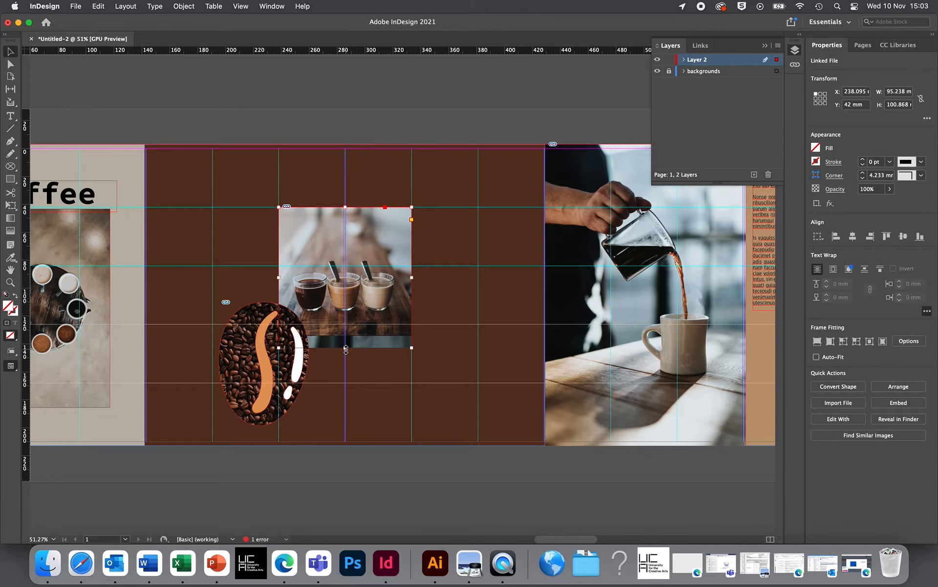
drag(346, 348, 346, 328)
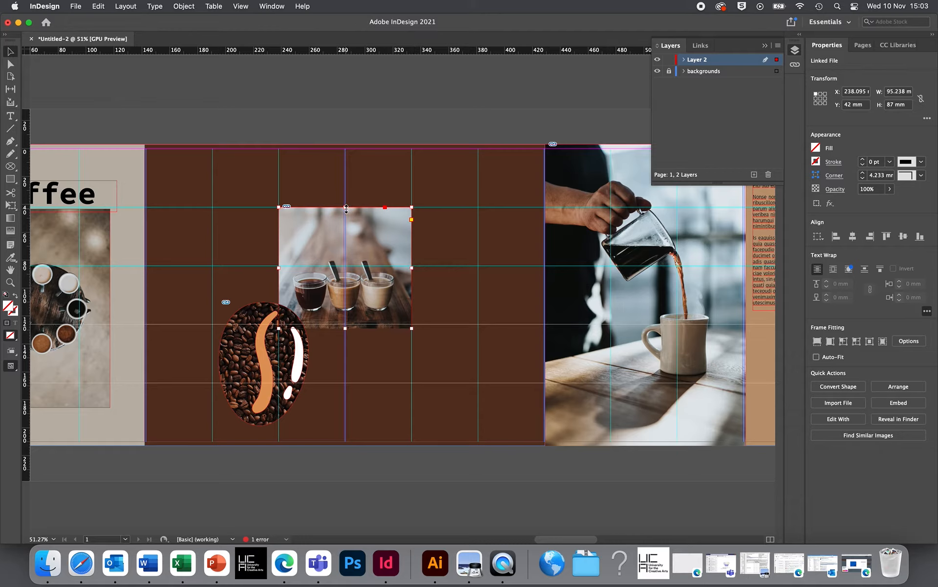
Crop the photo's top edge down to Y 70.2 mm, and scale frame and image proportionally to about 140.9 × 87 mm.
key(super+equal)
key(super+equal)
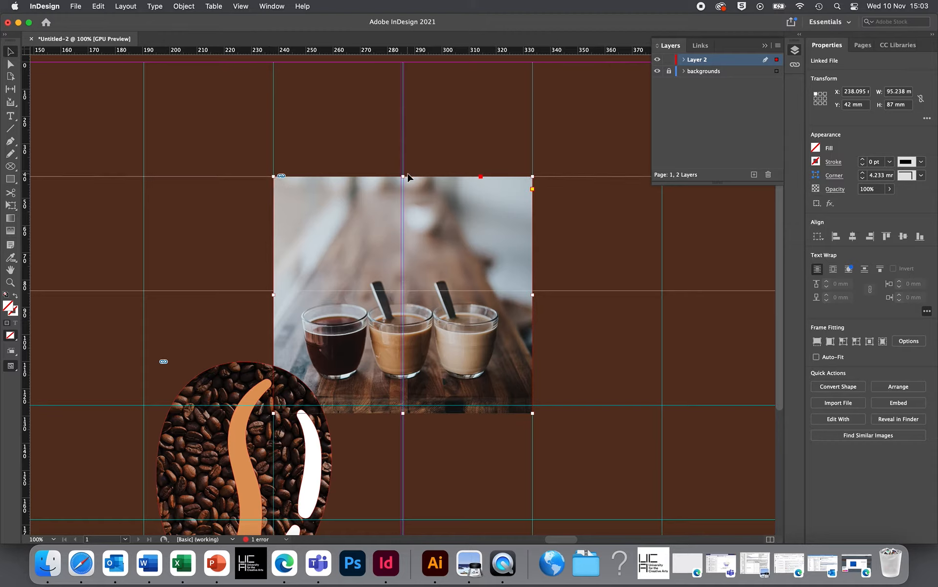
drag(403, 176, 405, 253)
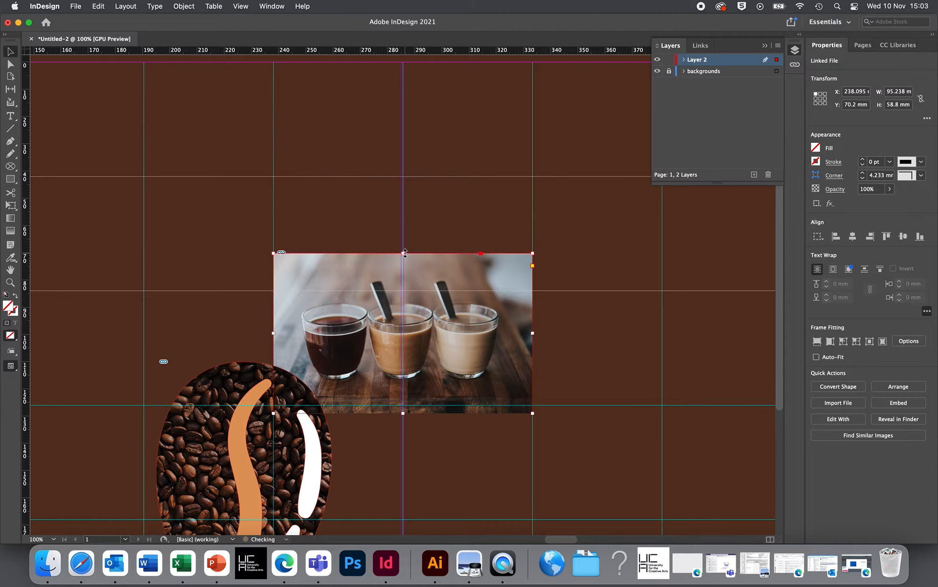
drag(542, 247, 657, 176)
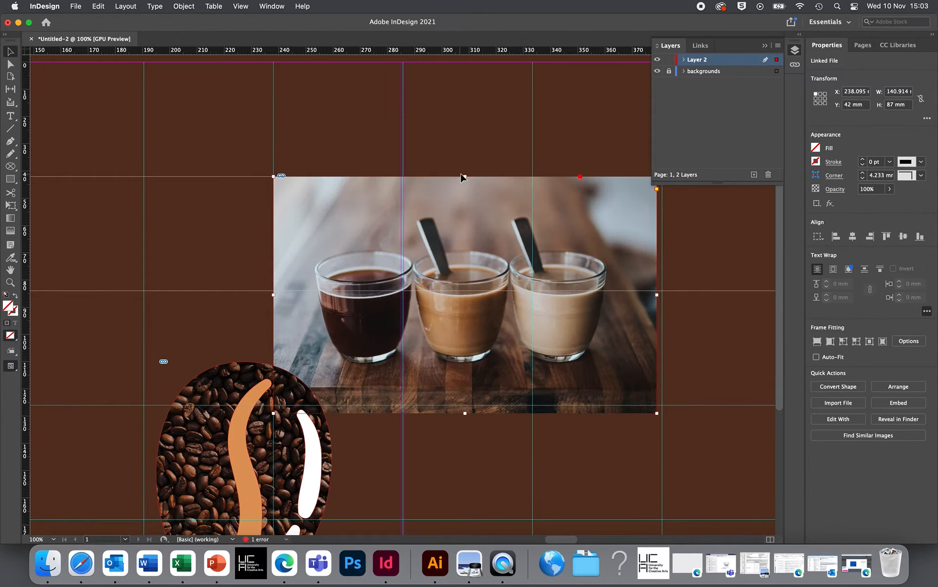
Trim the three-glasses photo frame to 84 mm high and align its sides to the guides, from X 238.095 mm at about 142.9 mm wide.
drag(466, 414, 466, 404)
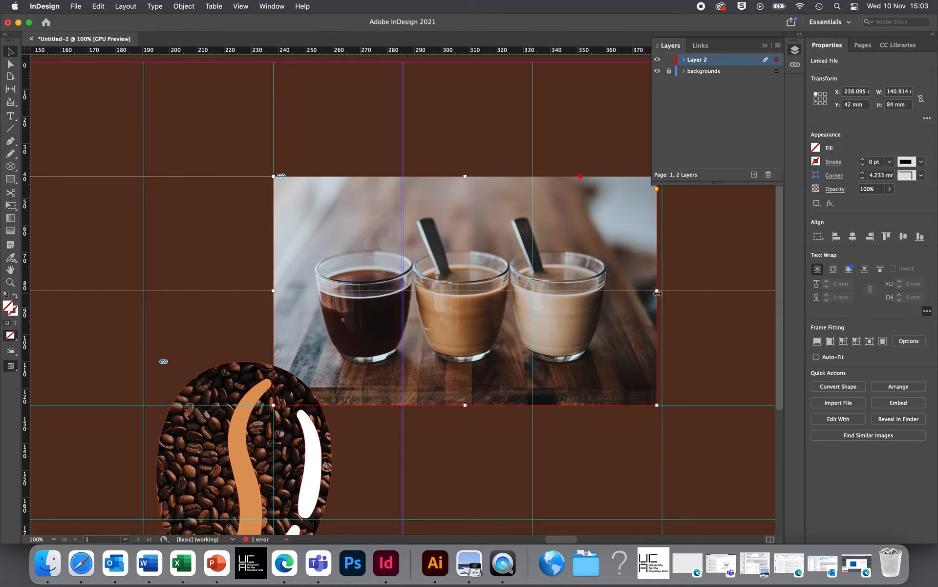
drag(664, 296, 670, 297)
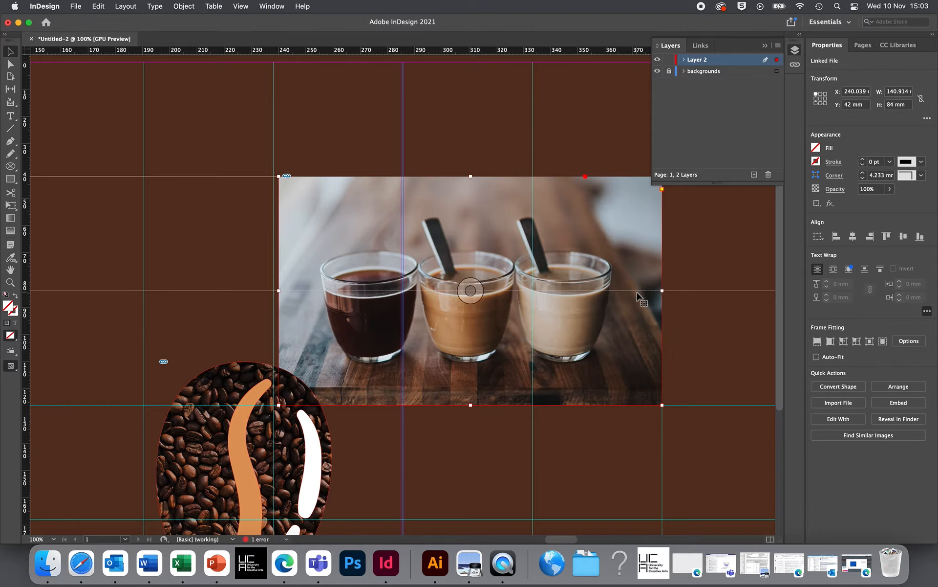
drag(278, 290, 273, 293)
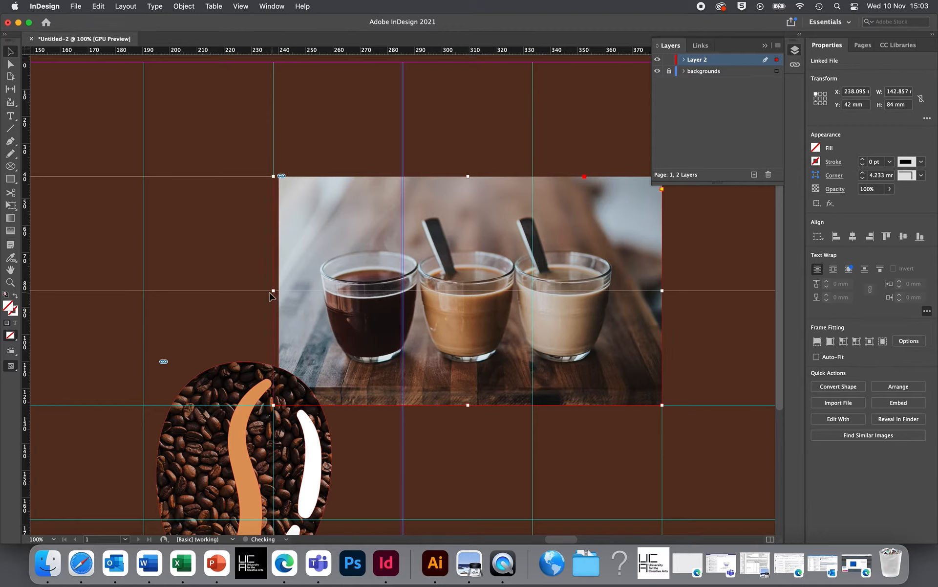
Enlarge the three-glasses image inside its frame to about 155.8 × 230.9 mm and reposition it to fill the frame, then deselect it.
click(471, 284)
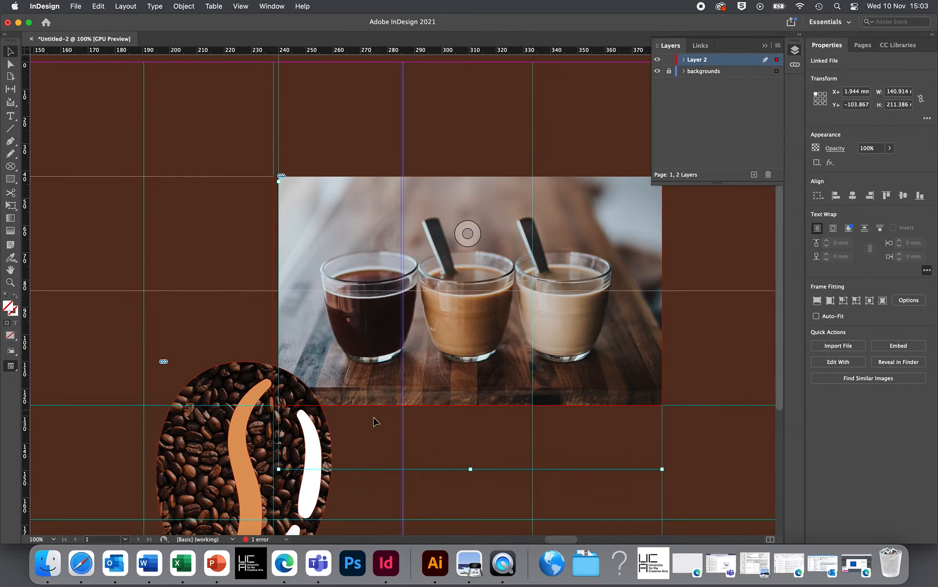
drag(472, 469, 470, 482)
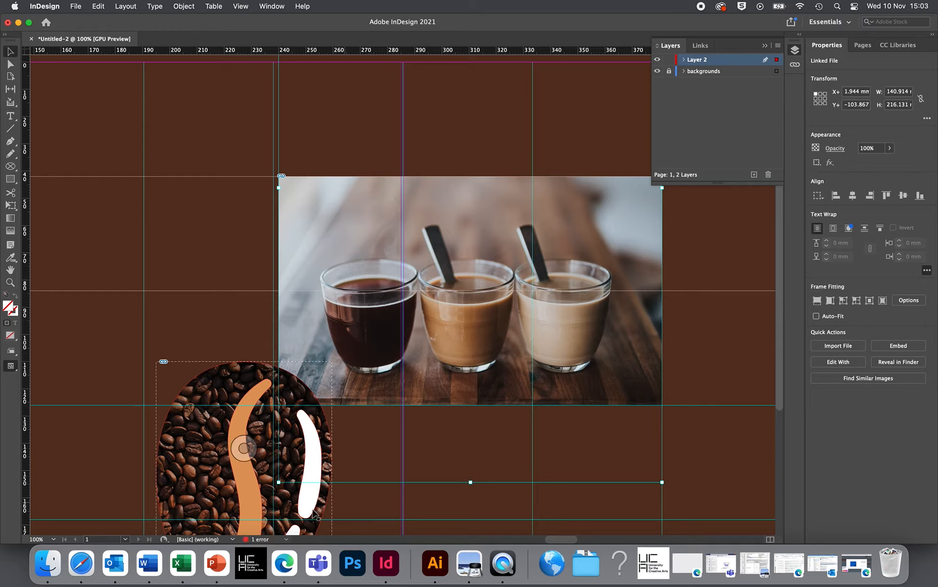
drag(279, 483, 238, 522)
drag(451, 327, 454, 311)
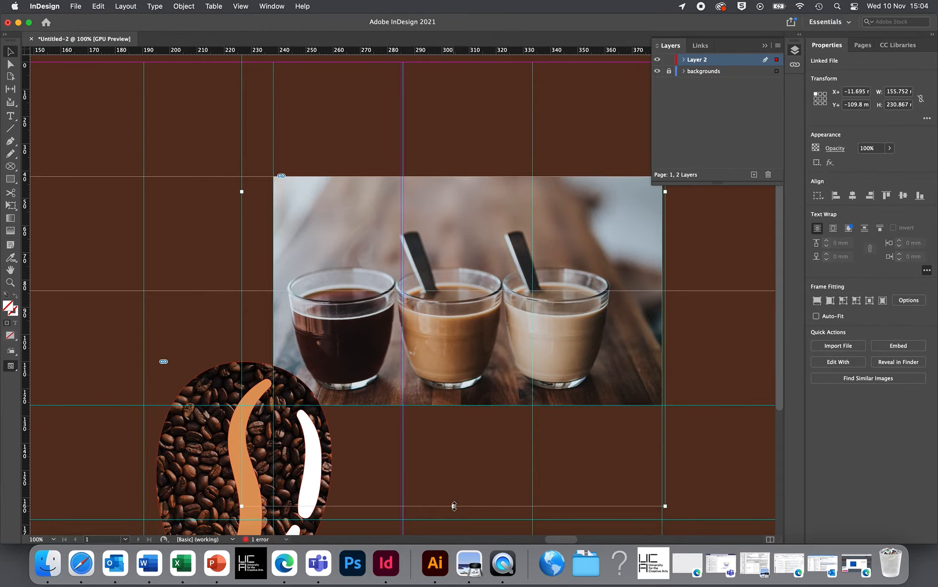
drag(478, 348, 477, 327)
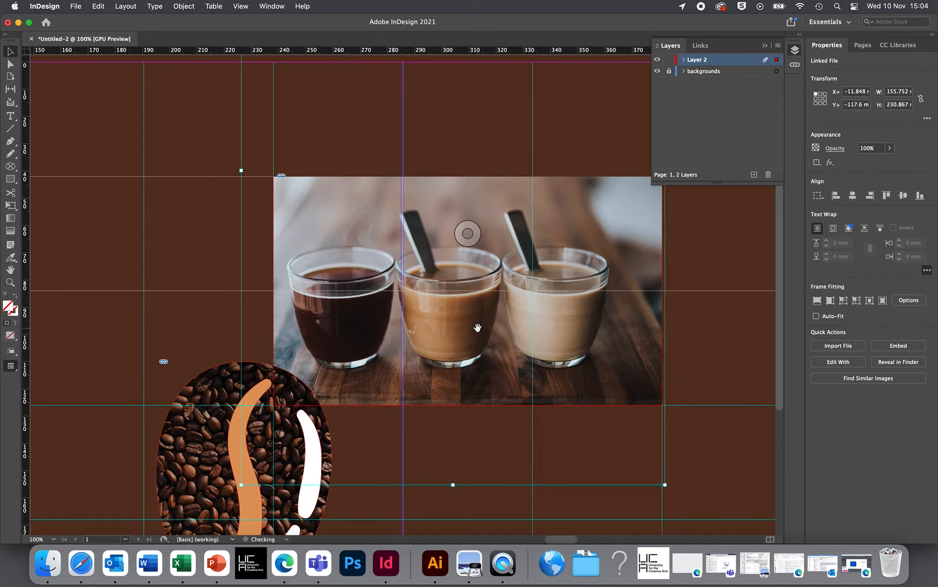
click(722, 352)
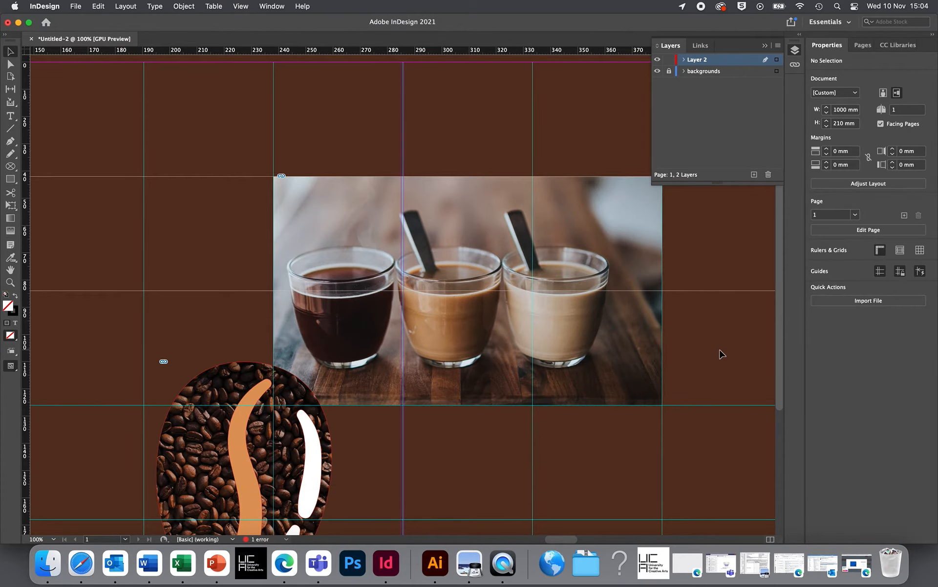
Save the document as coffeeconcertina in the InDesign Workshop folder on the Desktop, in InDesign 2021 document format.
key(super+minus)
key(super+minus)
key(super+minus)
key(super+minus)
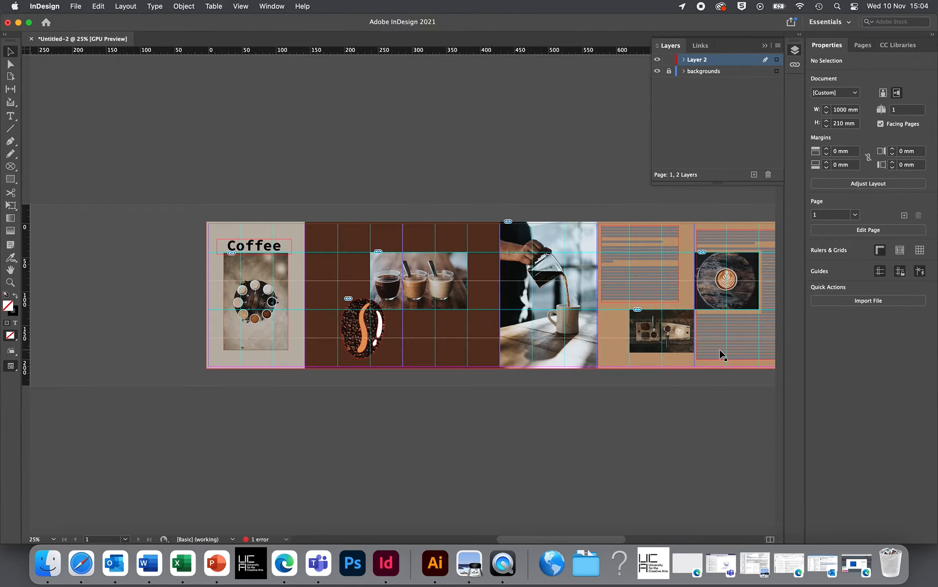
scroll(728, 379, right, 3)
scroll(728, 380, right, 4)
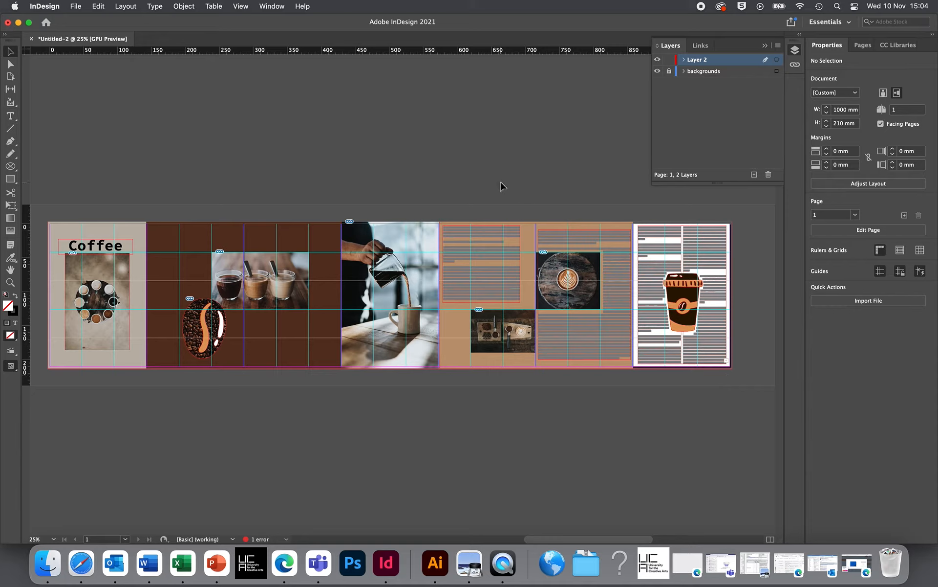
click(78, 6)
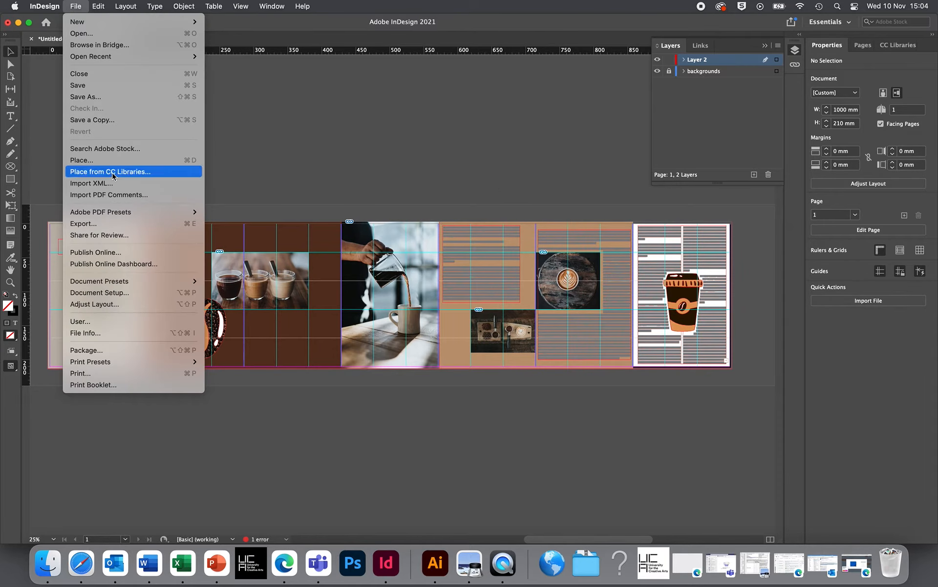
click(118, 87)
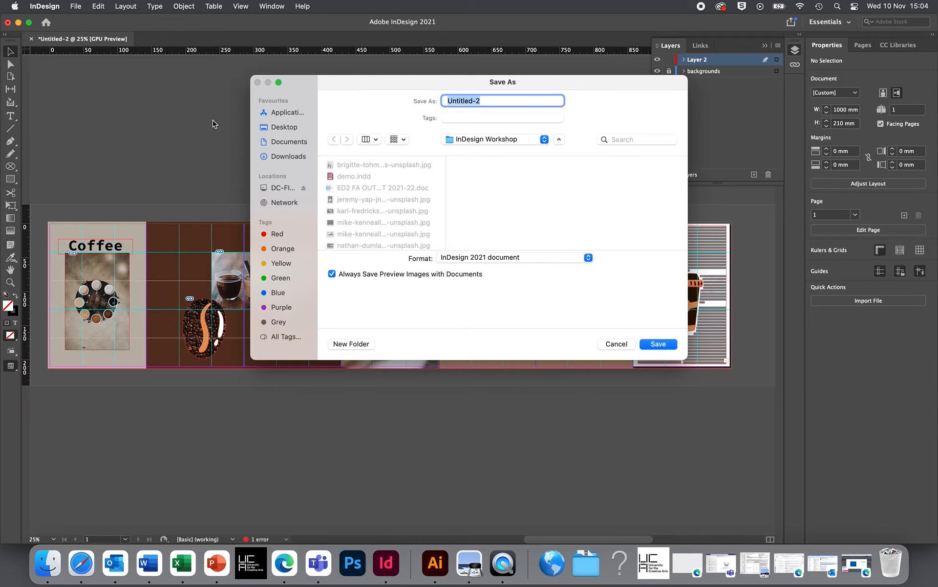
click(276, 128)
click(374, 190)
drag(495, 103, 401, 100)
text(coffee)
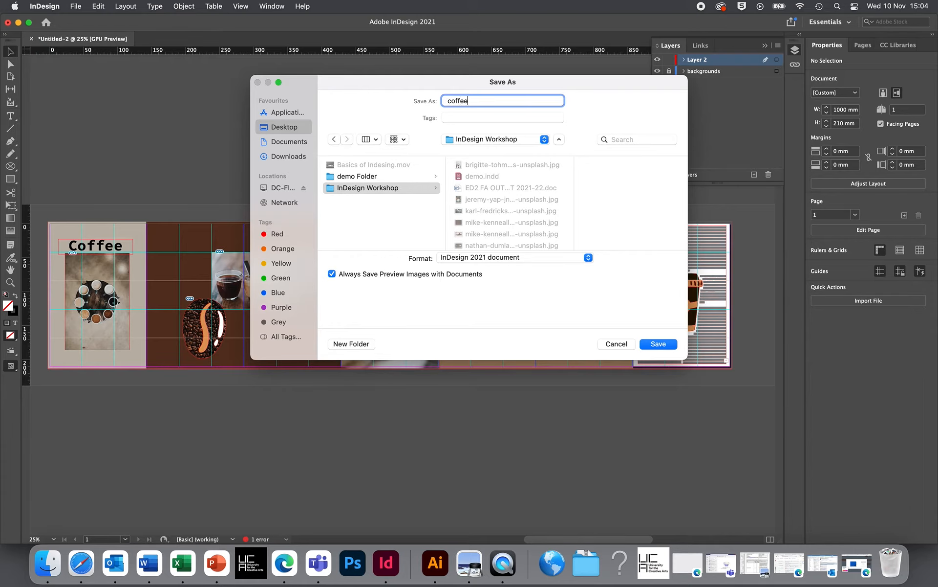
text(concertina)
key(Return)
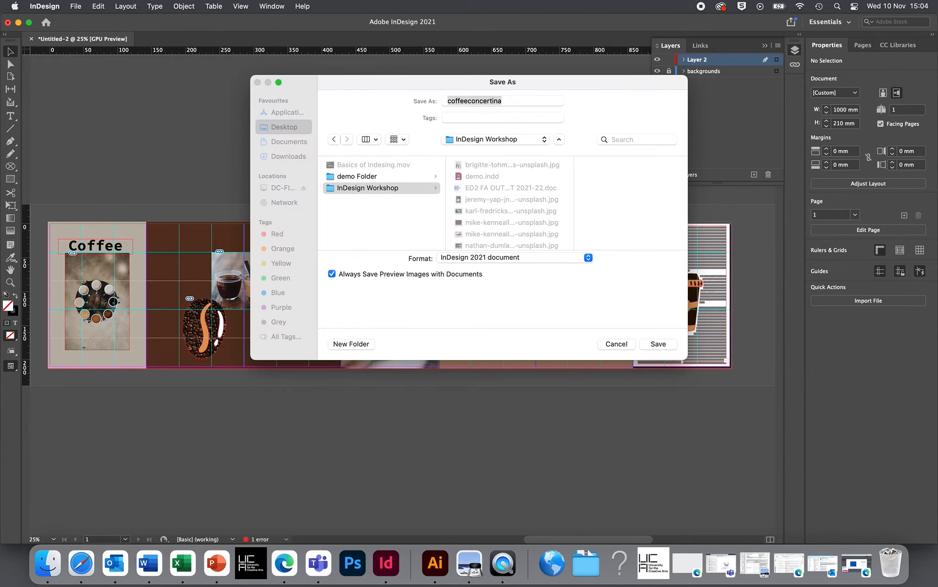
Package the document to the Desktop as coffeeconcertina Folder, including fonts, linked graphics, IDML and a High Quality Print PDF.
click(75, 7)
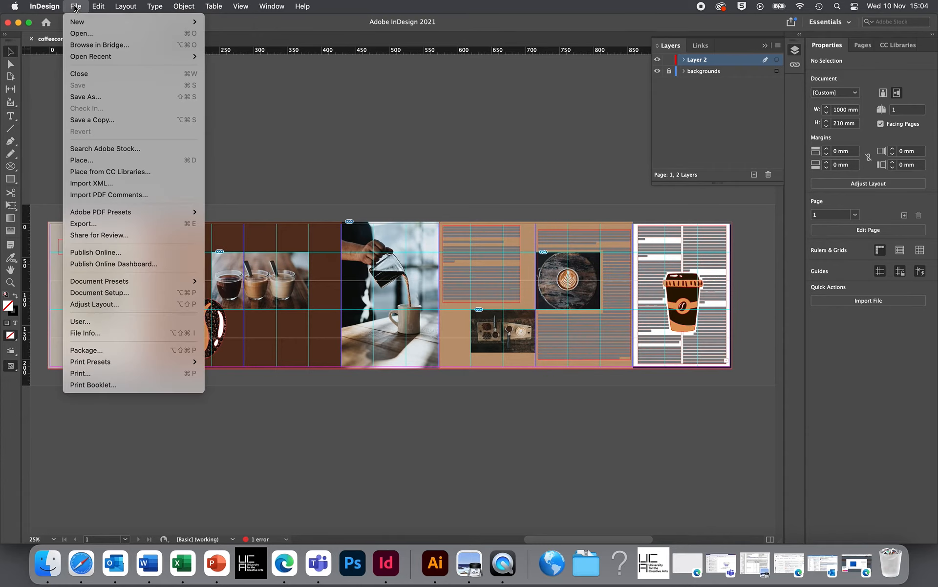
click(147, 353)
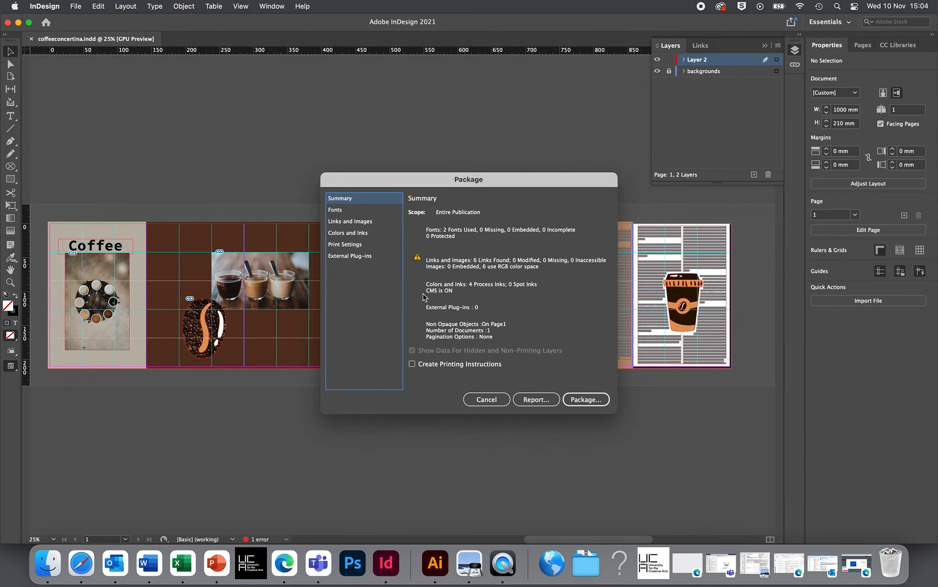
click(586, 400)
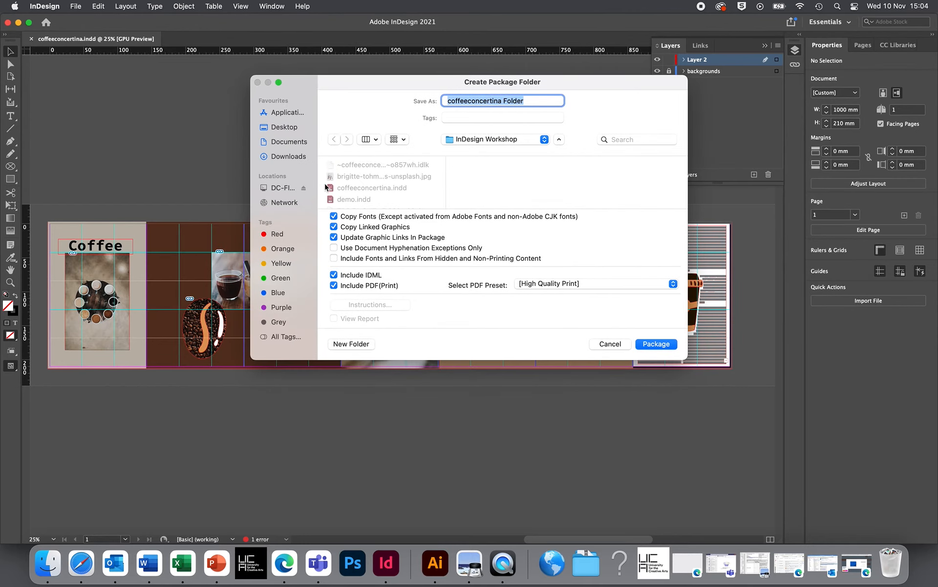
click(272, 131)
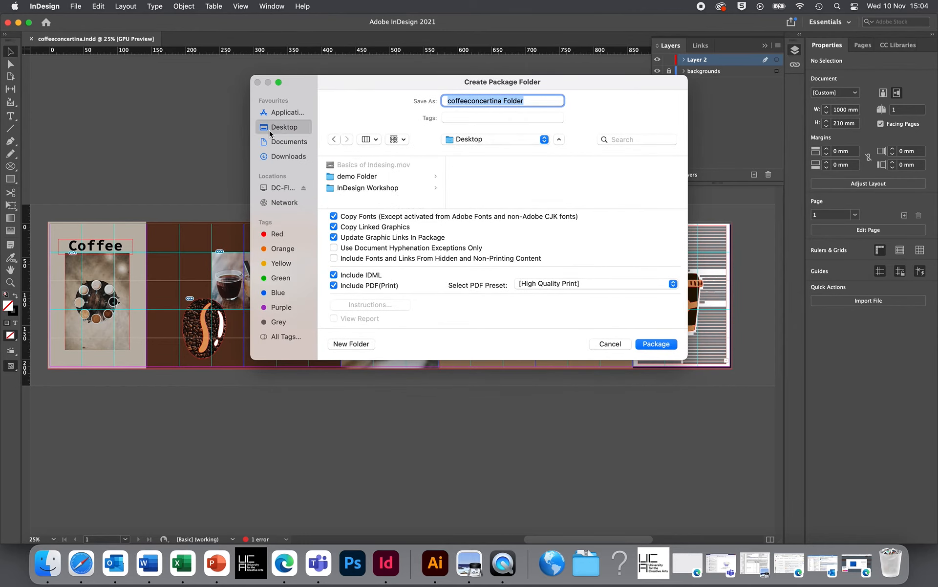
click(656, 345)
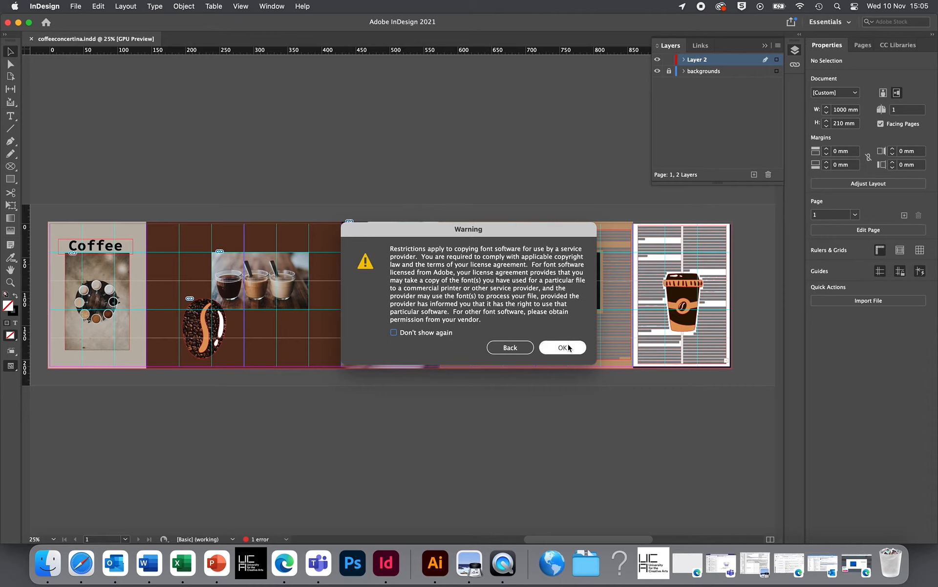
click(569, 347)
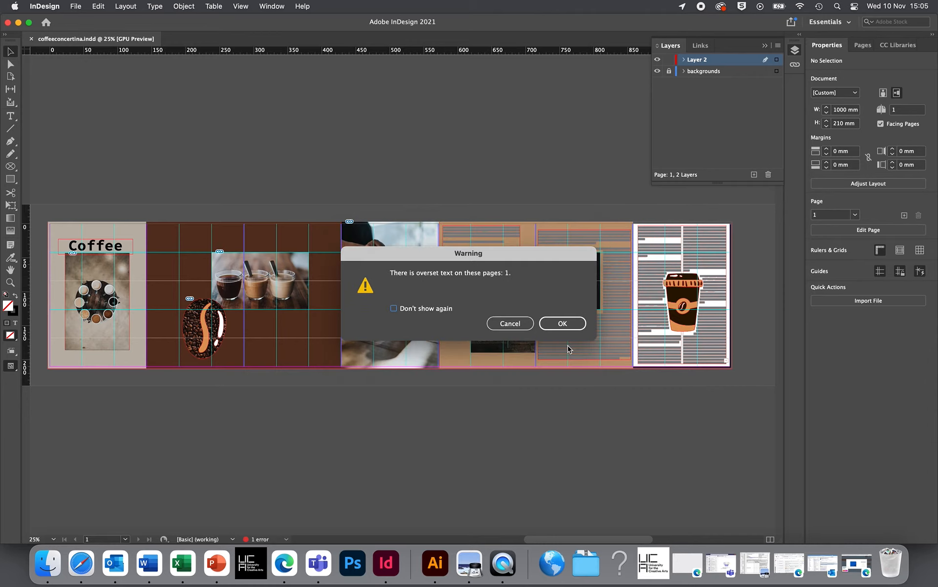
click(557, 324)
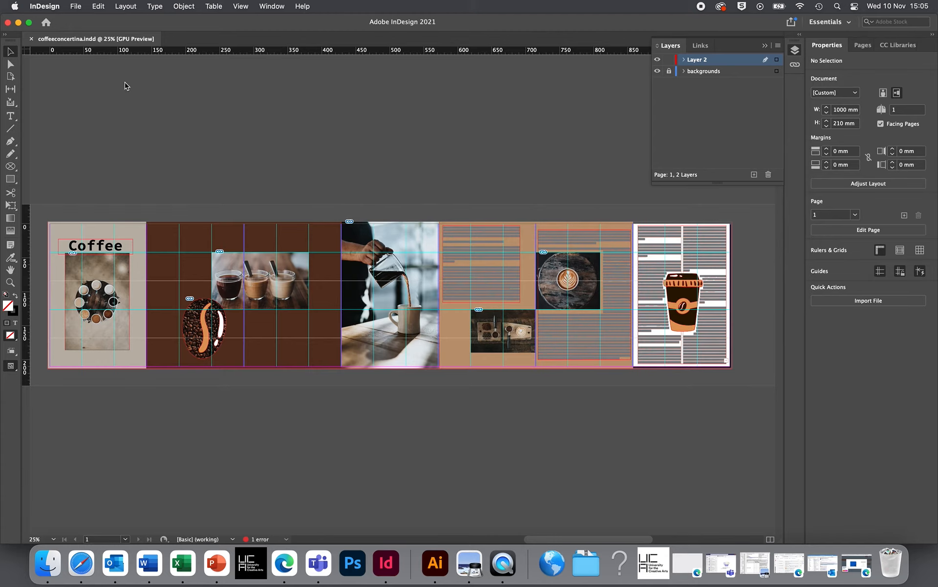
Switch to Finder, open coffeeconcertina Folder and inspect the contents of its Links and Document fonts folders.
click(19, 22)
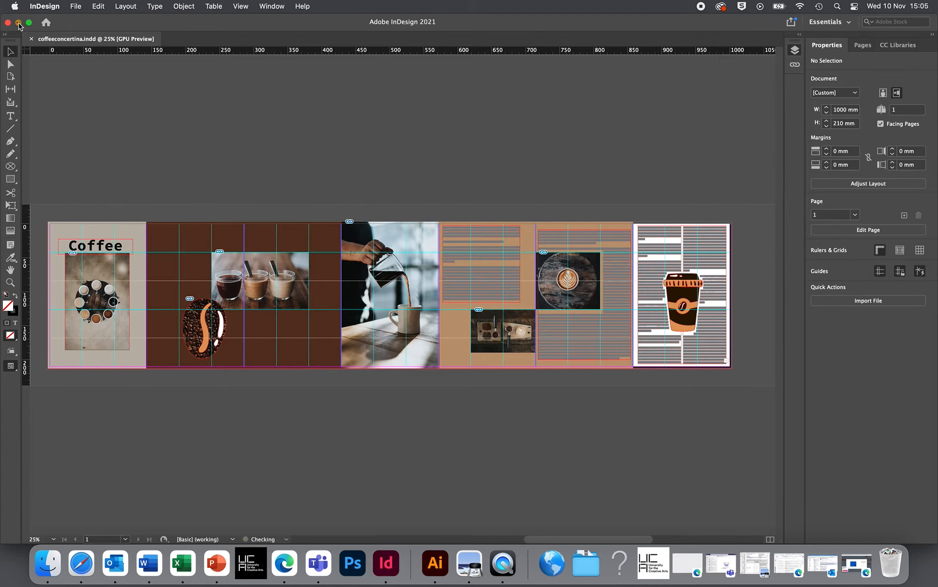
click(239, 187)
click(247, 180)
double_click(513, 141)
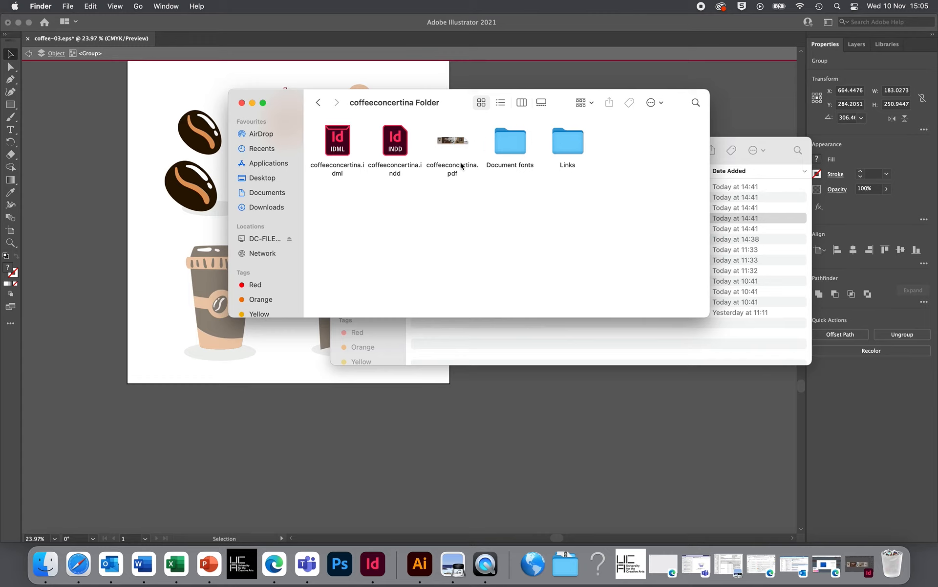
double_click(570, 143)
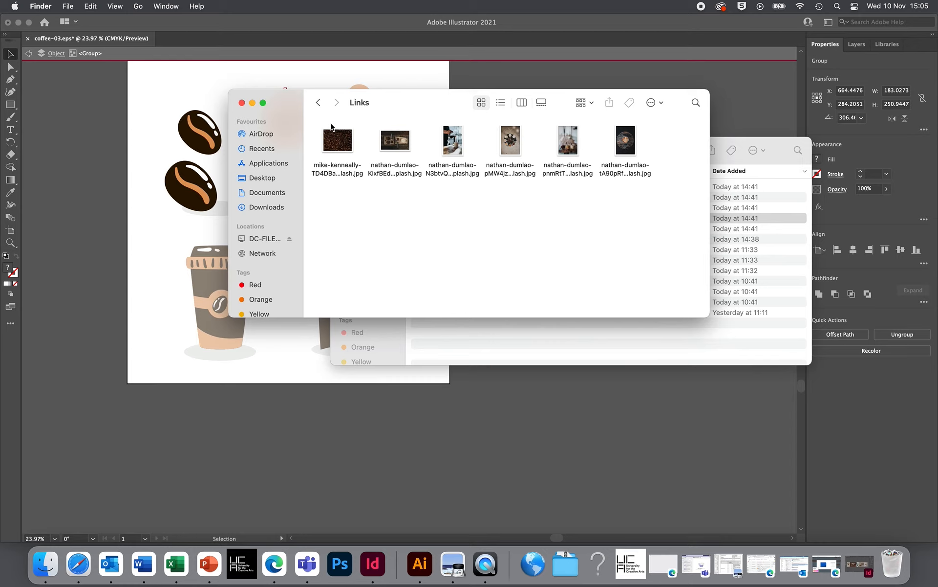
click(320, 104)
double_click(511, 141)
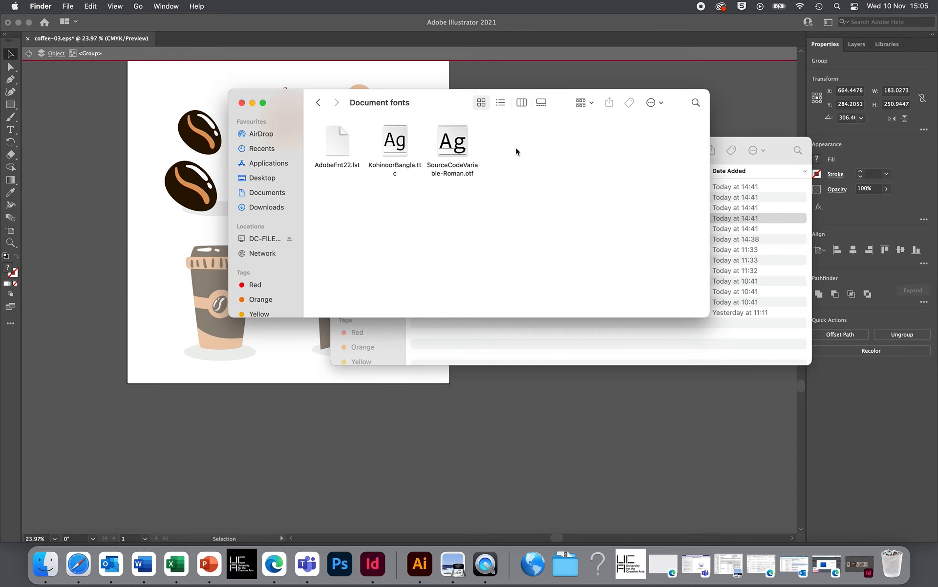
Open coffeeconcertina.pdf from the package folder in Preview to check the exported layout, and close it.
click(318, 103)
double_click(453, 140)
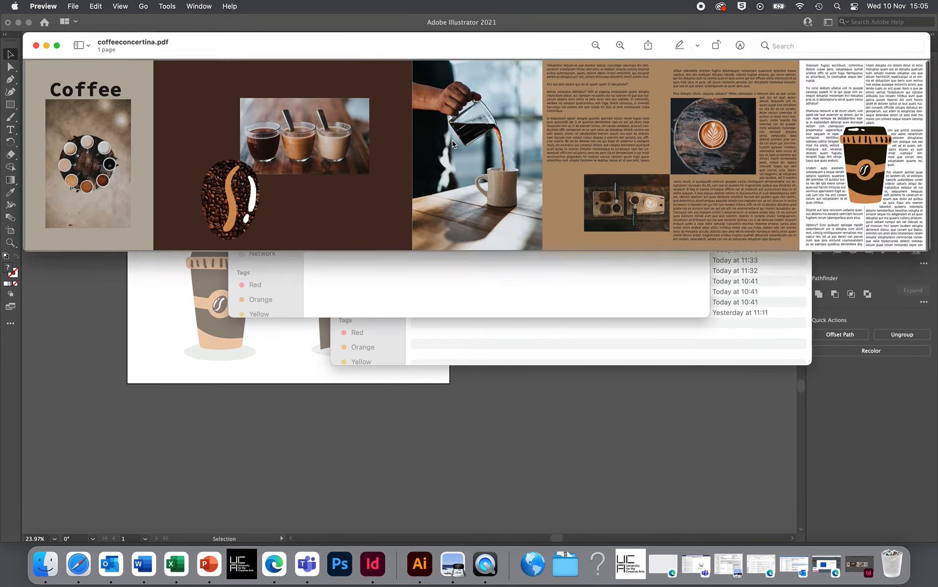
drag(538, 53, 521, 64)
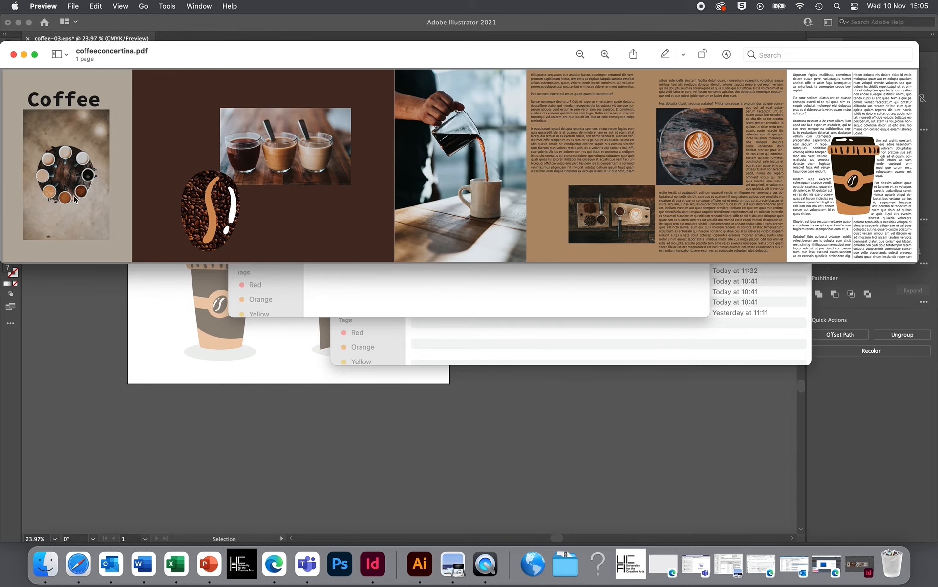
click(13, 54)
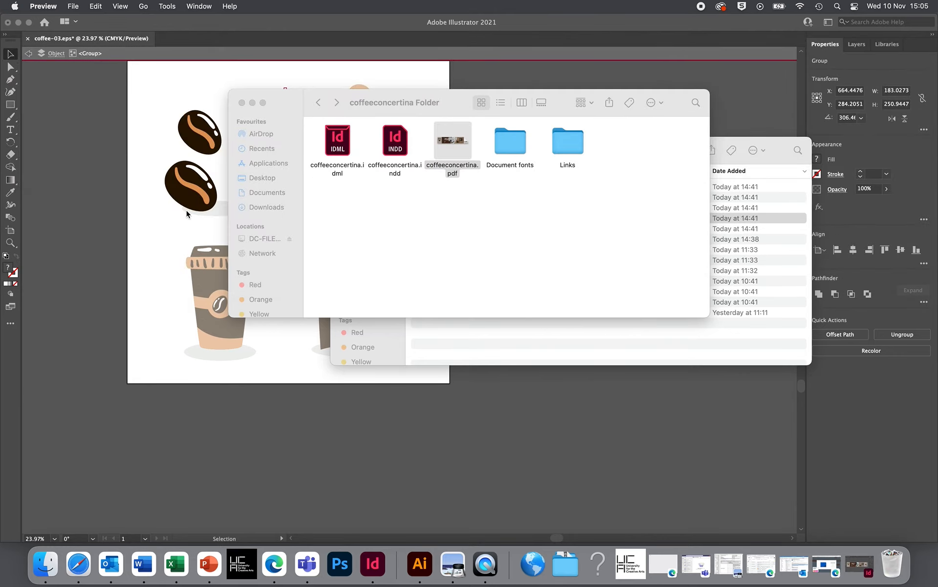
click(364, 285)
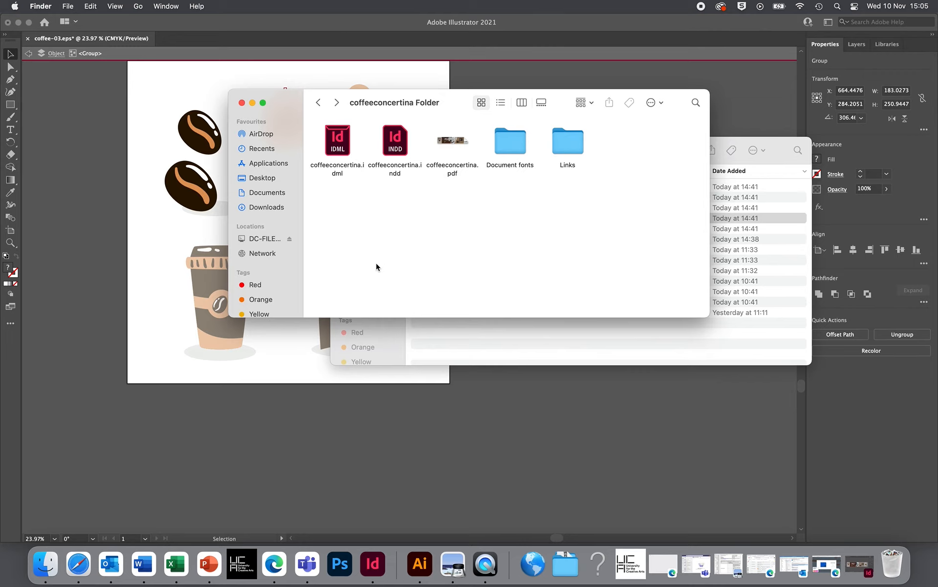